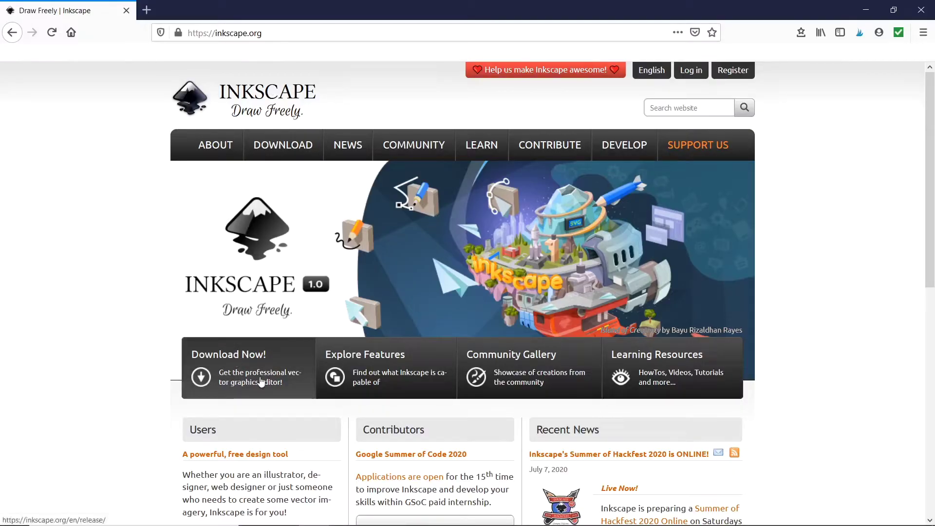
Open the Inkscape download page, and launch Inkscape in a reduced window that leaves the desktop files accessible
{"action": "left_click", "coordinate": [223, 356]}
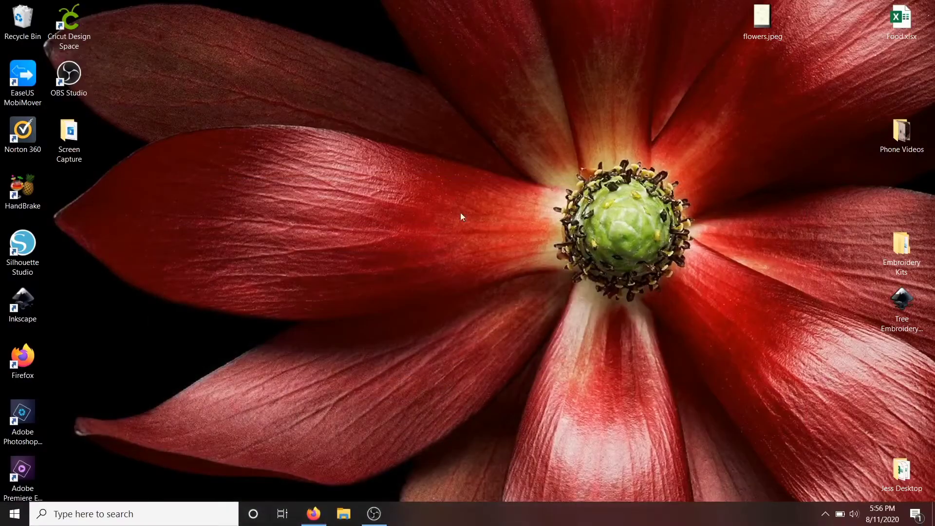
{"action": "double_click", "coordinate": [17, 307]}
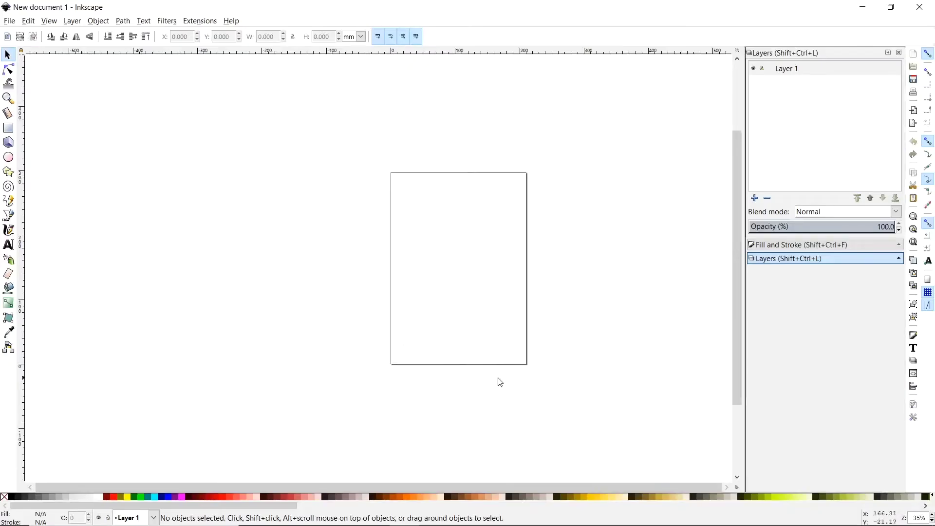
{"action": "left_click", "coordinate": [892, 8]}
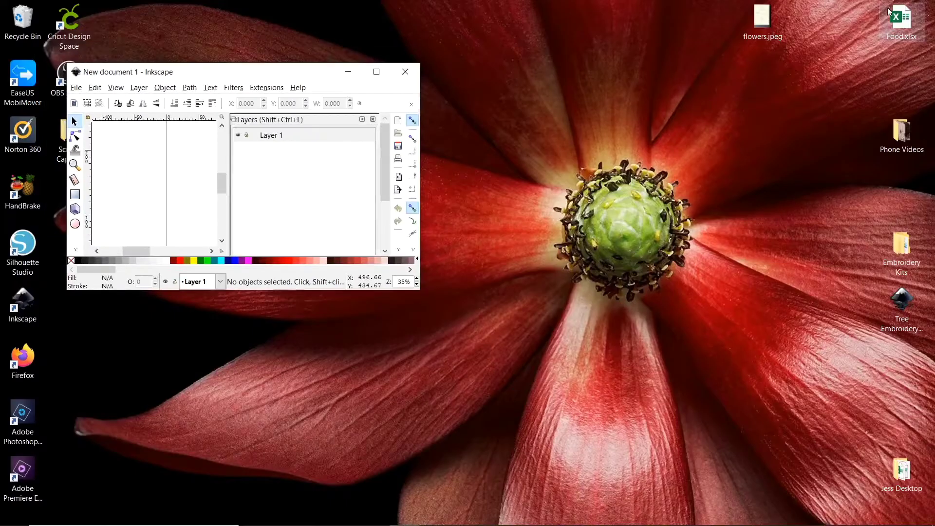
View the sketchbook scan flowers.jpeg from the desktop in the photo viewer and close it
{"action": "left_click", "coordinate": [764, 29]}
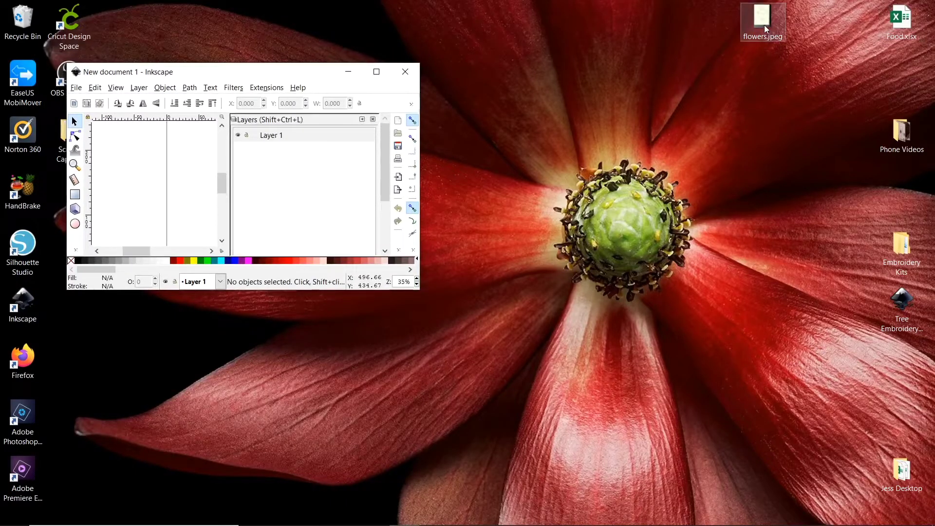
{"action": "double_click", "coordinate": [765, 25]}
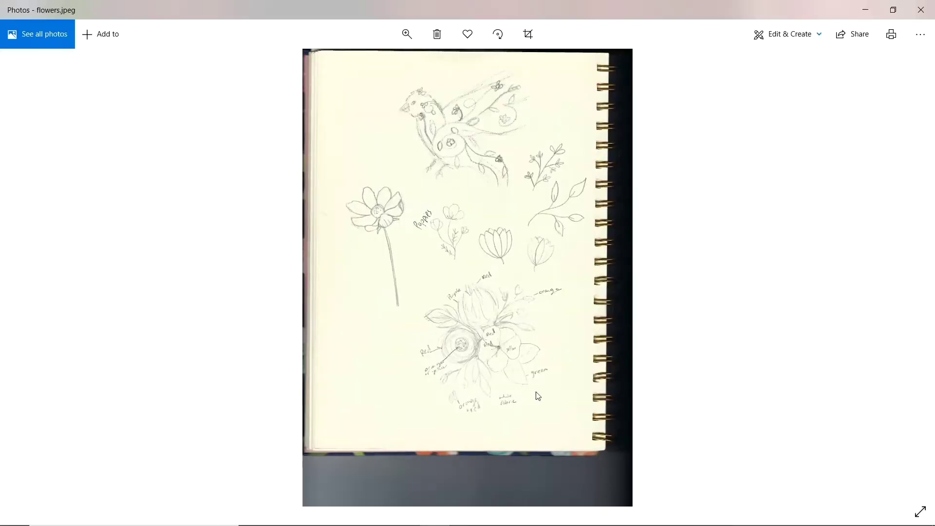
{"action": "left_click", "coordinate": [921, 10]}
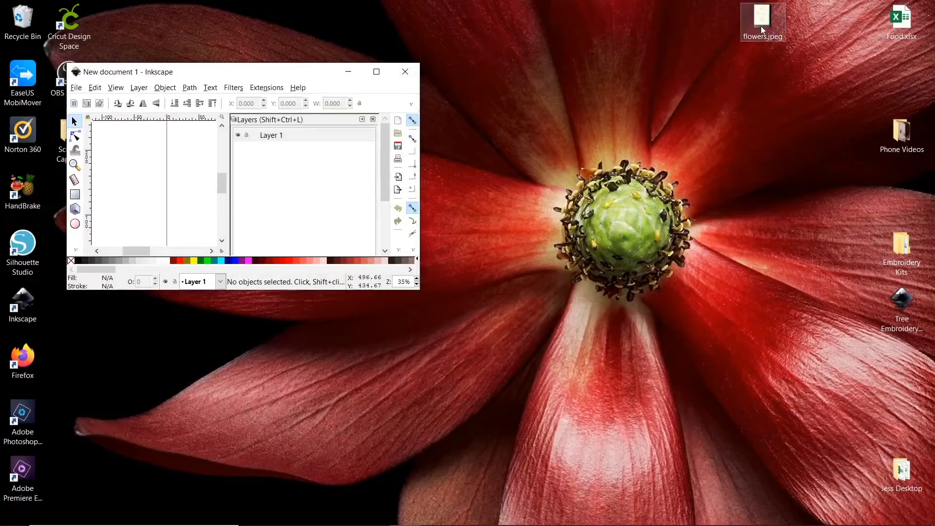
Import flowers.jpeg from the desktop as an embedded image with DPI from file, and move it partly onto the page
{"action": "left_click_drag", "start_coordinate": [761, 25], "coordinate": [187, 188]}
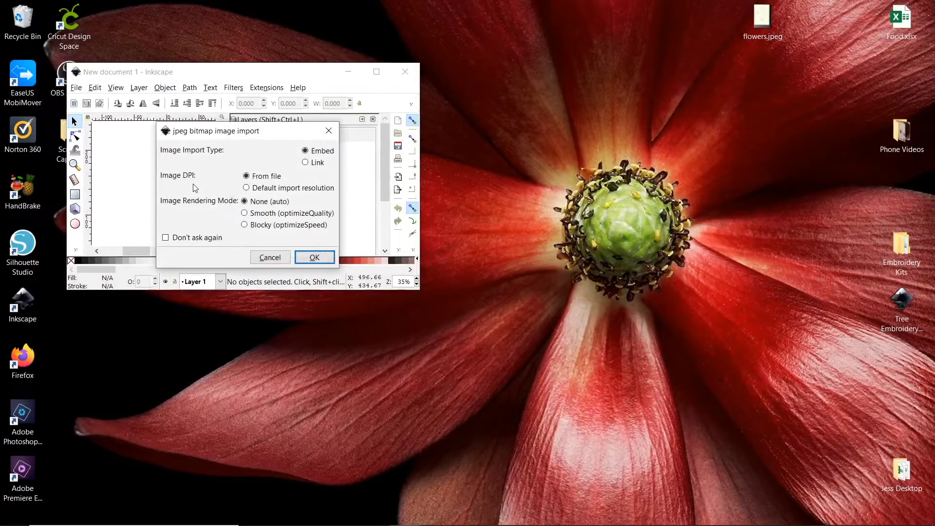
{"action": "left_click", "coordinate": [316, 258]}
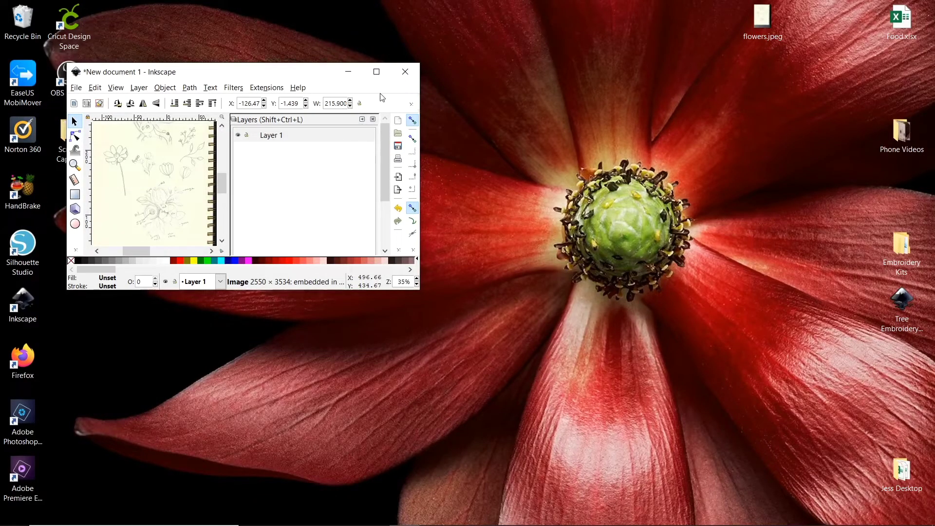
{"action": "left_click", "coordinate": [376, 72]}
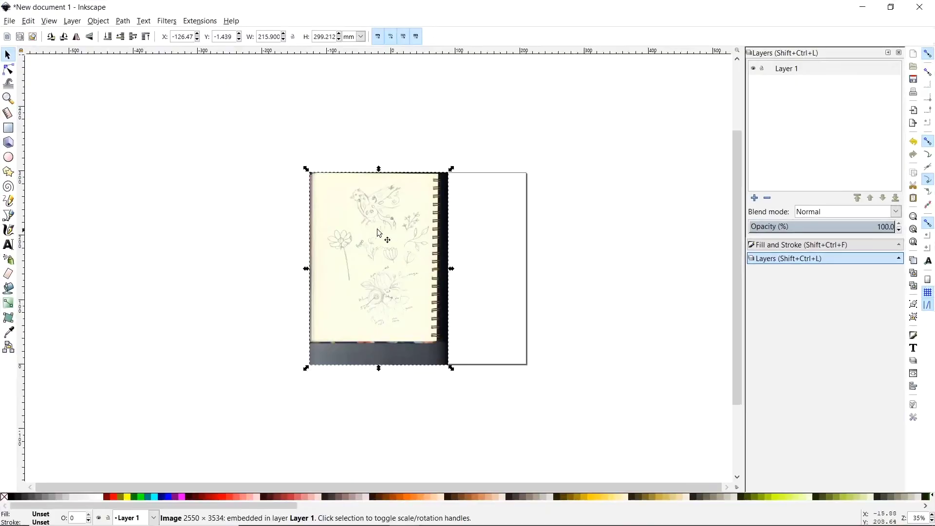
{"action": "mouse_move", "coordinate": [414, 254]}
{"action": "left_mouse_down"}
{"action": "mouse_move", "coordinate": [408, 204]}
{"action": "mouse_move", "coordinate": [392, 242]}
{"action": "mouse_move", "coordinate": [447, 256]}
{"action": "left_mouse_up"}
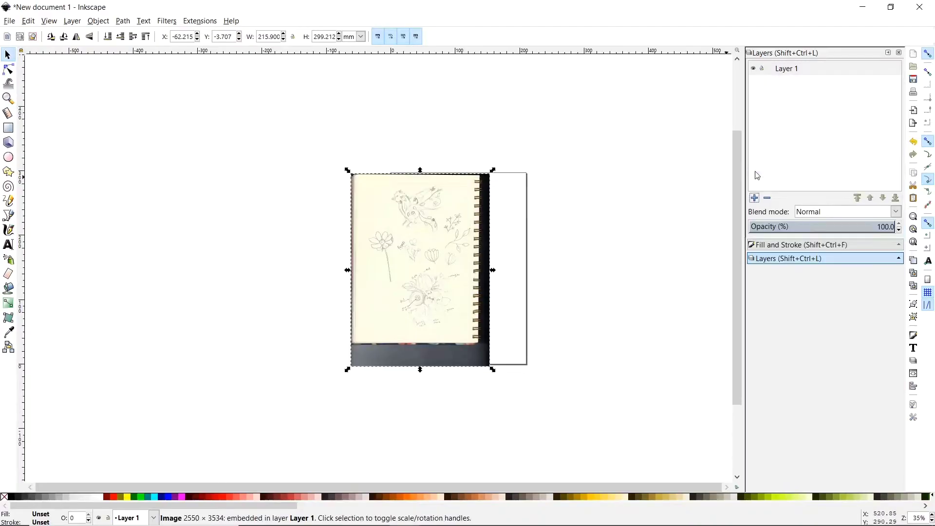
Add a new layer named Layer 2 above Layer 1
{"action": "left_click", "coordinate": [820, 75]}
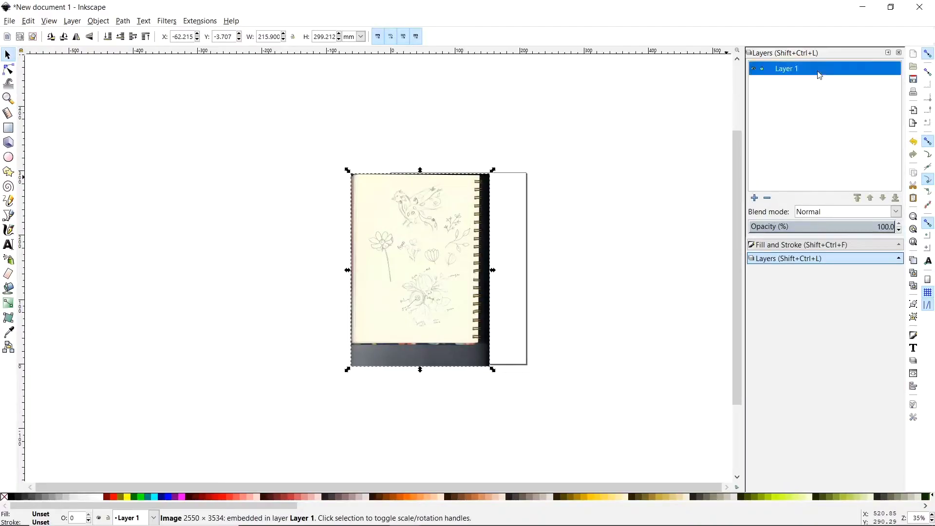
{"action": "left_click", "coordinate": [756, 199]}
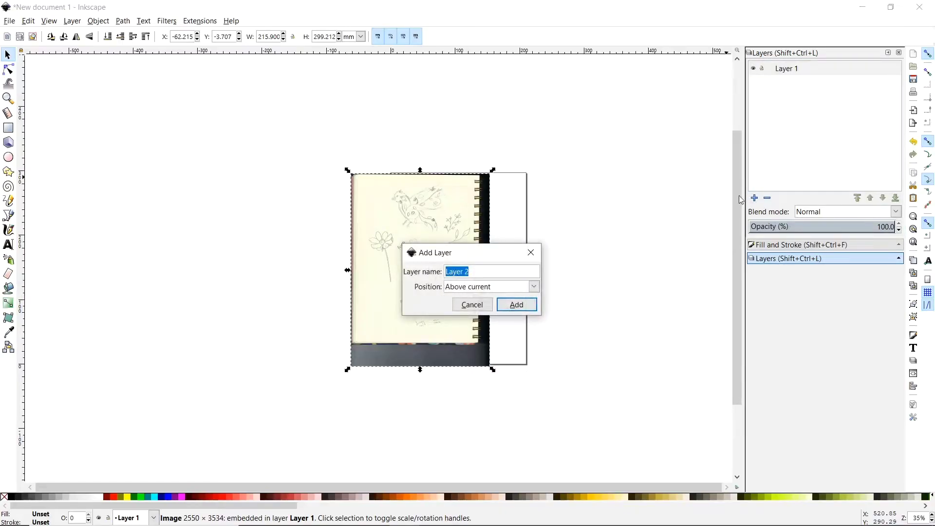
{"action": "left_click", "coordinate": [517, 305]}
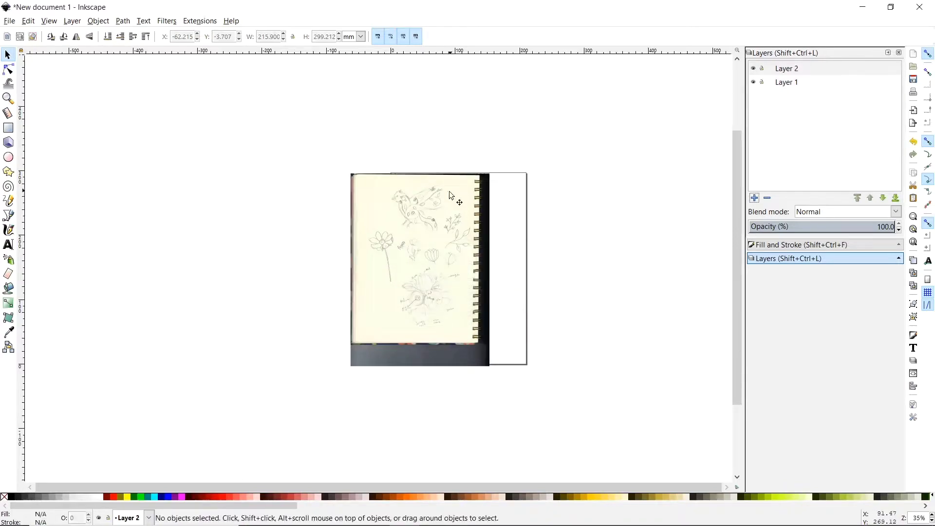
Lower the opacity of Layer 1, which holds the sketch image, to about 50%
{"action": "left_click", "coordinate": [788, 83]}
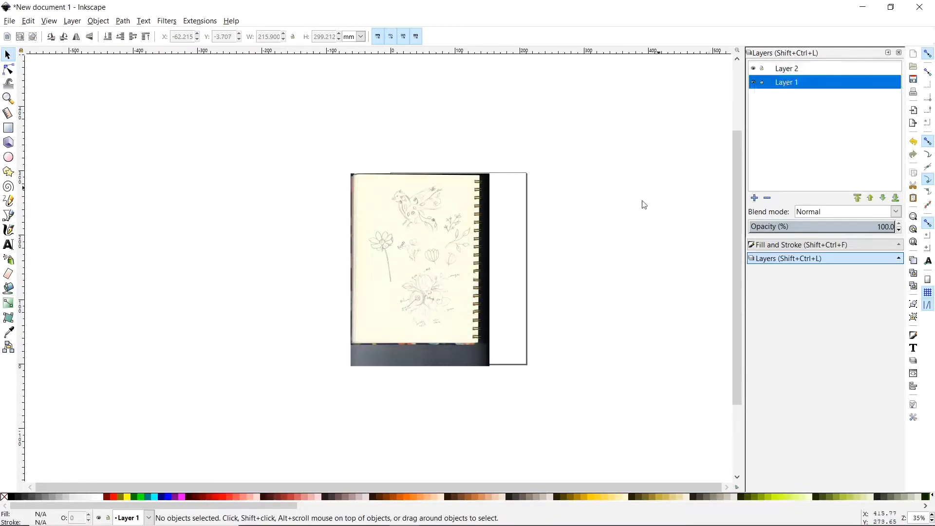
{"action": "left_click", "coordinate": [451, 267]}
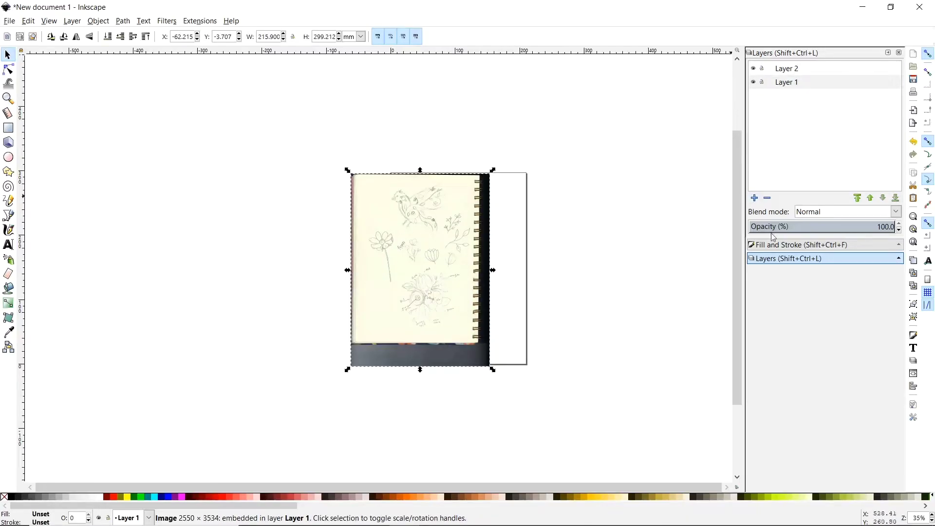
{"action": "left_click", "coordinate": [782, 83]}
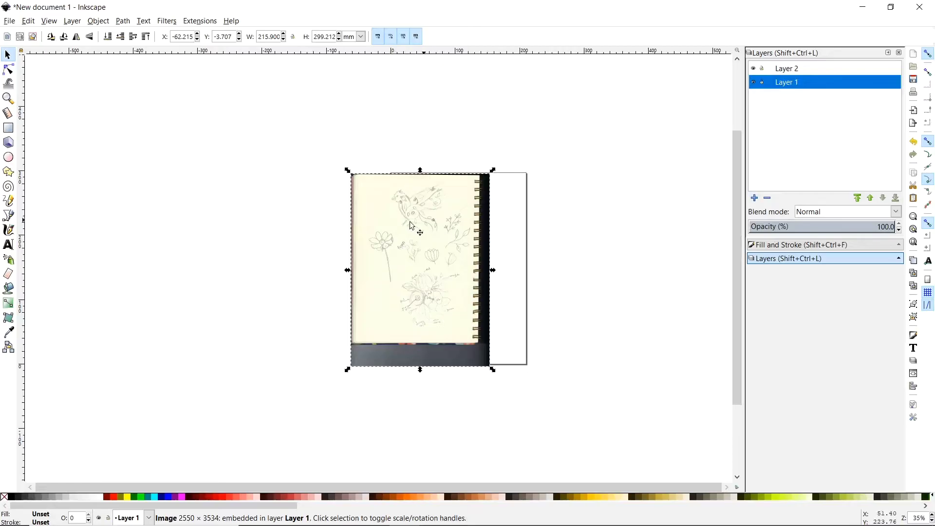
{"action": "left_click_drag", "start_coordinate": [894, 231], "coordinate": [875, 228]}
{"action": "type", "text": "50"}
{"action": "key", "text": "Return"}
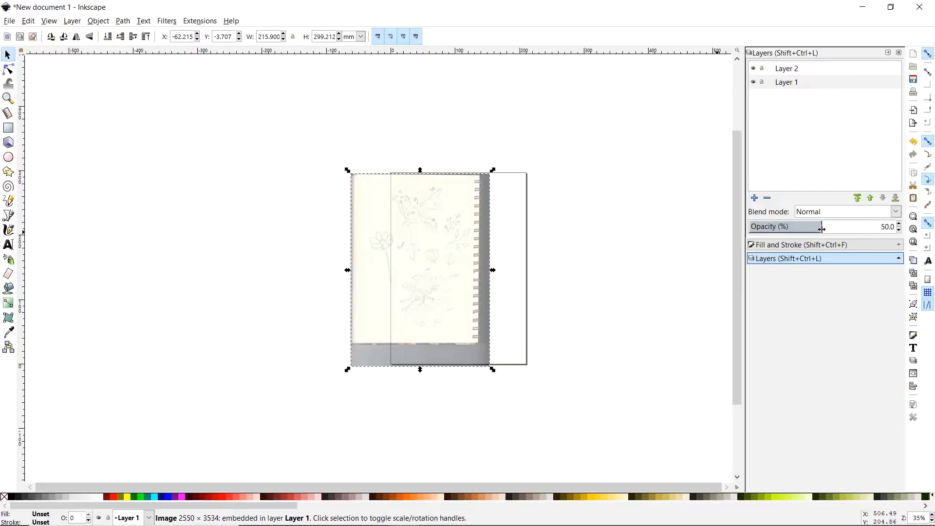
{"action": "mouse_move", "coordinate": [820, 228]}
{"action": "left_mouse_down"}
{"action": "mouse_move", "coordinate": [844, 225]}
{"action": "mouse_move", "coordinate": [811, 228]}
{"action": "mouse_move", "coordinate": [818, 231]}
{"action": "left_mouse_up"}
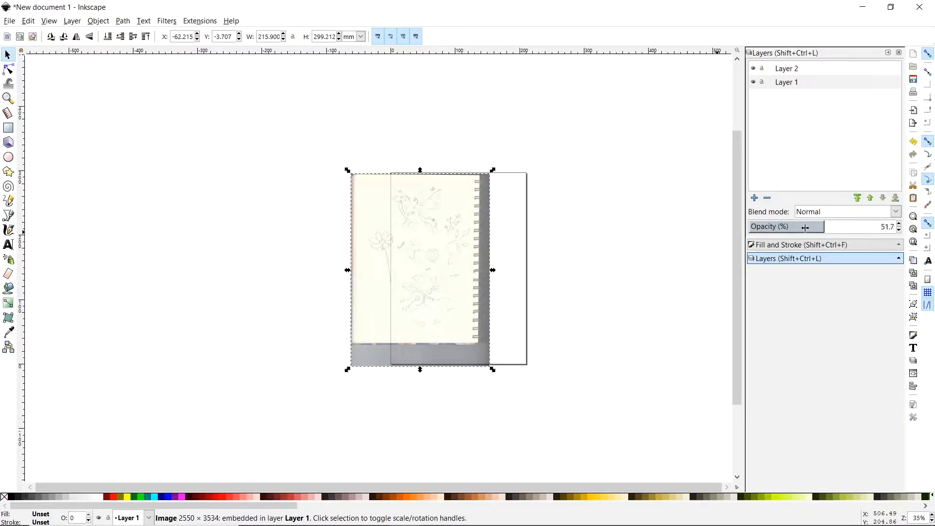
{"action": "left_click_drag", "start_coordinate": [797, 228], "coordinate": [820, 229]}
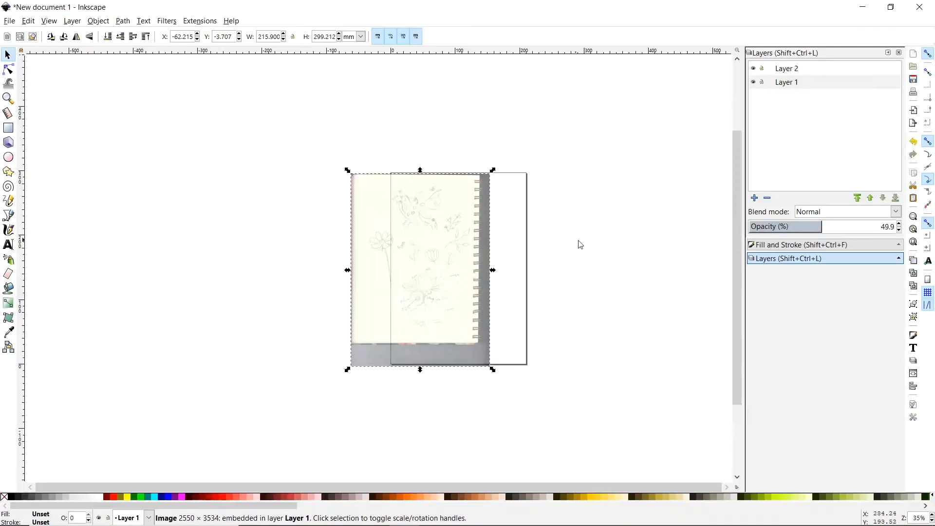
Move the faded sketch image so it lines up with the page, and deselect it
{"action": "left_click", "coordinate": [590, 249]}
{"action": "mouse_move", "coordinate": [460, 276]}
{"action": "left_mouse_down"}
{"action": "mouse_move", "coordinate": [505, 277]}
{"action": "mouse_move", "coordinate": [498, 271]}
{"action": "left_mouse_up"}
{"action": "left_click", "coordinate": [593, 287]}
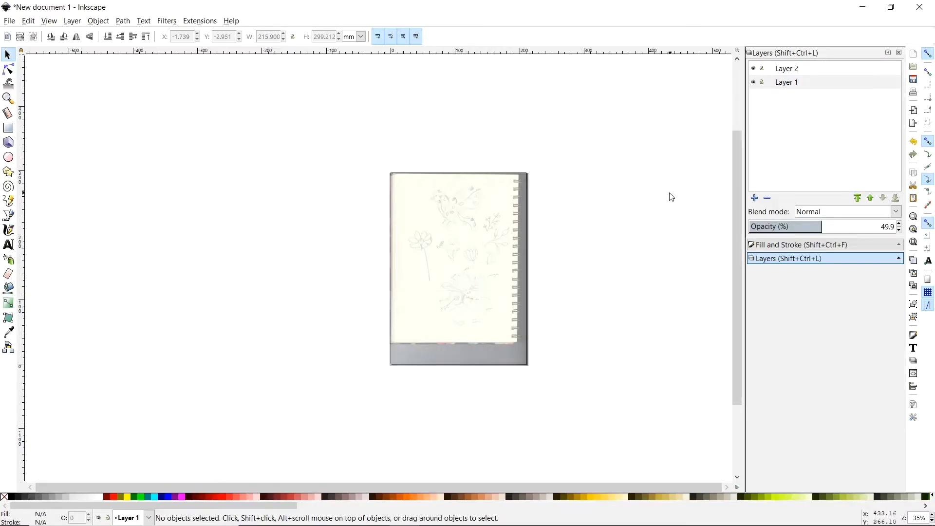
Lock Layer 1 and make Layer 2 the active layer for tracing the lower floral bouquet
{"action": "key", "text": "plus"}
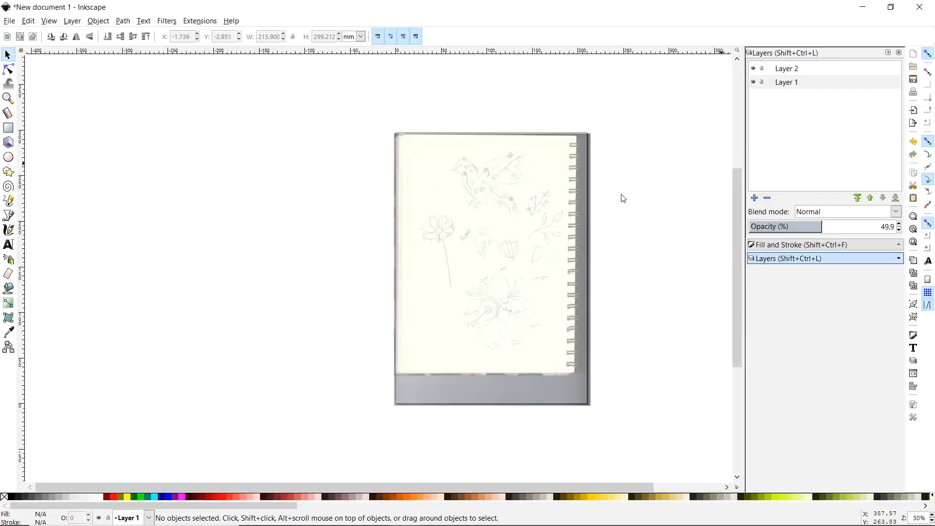
{"action": "key", "text": "plus"}
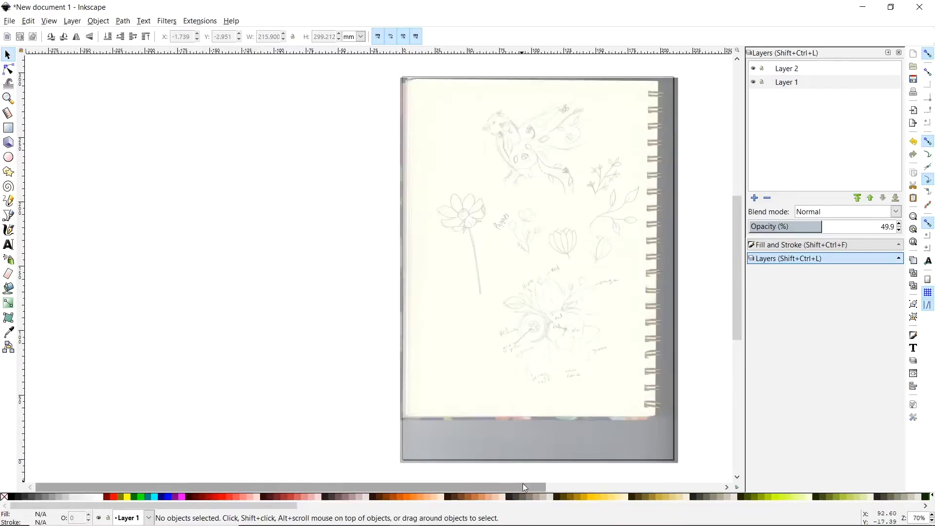
{"action": "left_click_drag", "start_coordinate": [522, 485], "coordinate": [601, 487]}
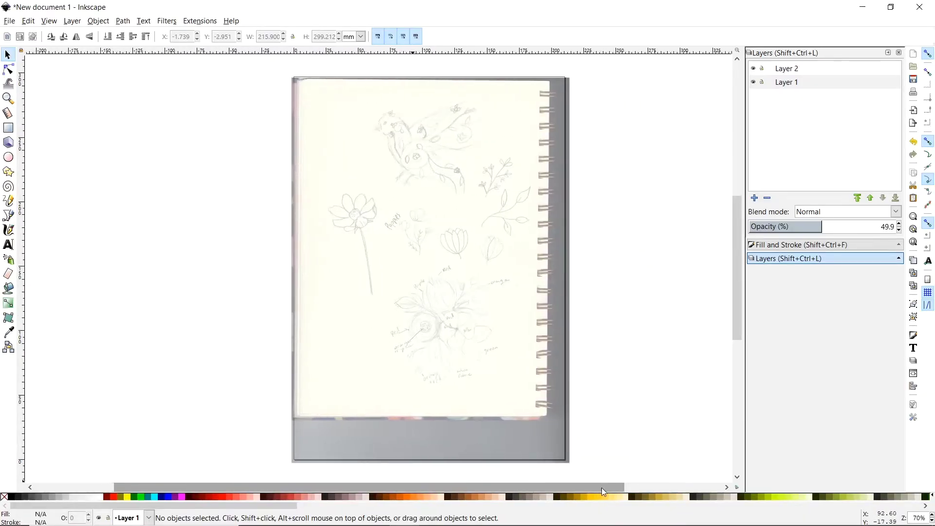
{"action": "left_click", "coordinate": [763, 83]}
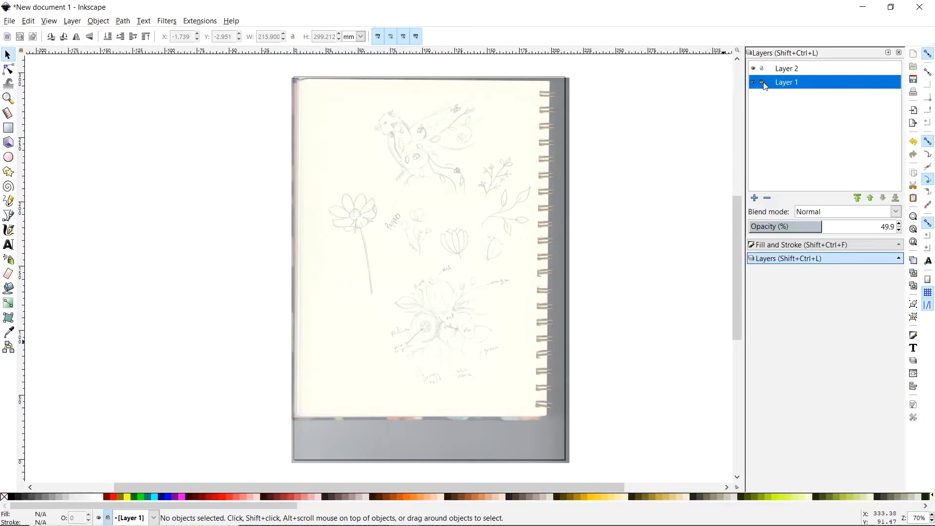
{"action": "left_click", "coordinate": [785, 71]}
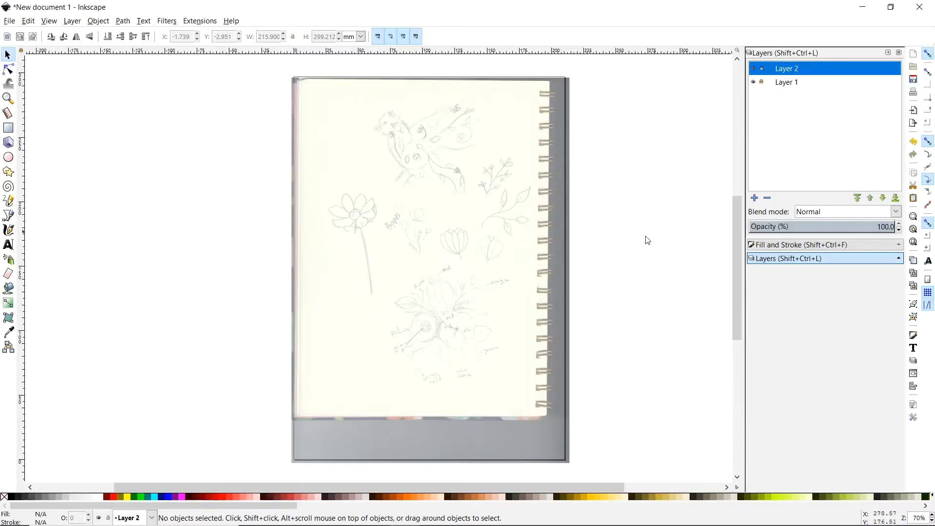
{"action": "key", "text": "equal"}
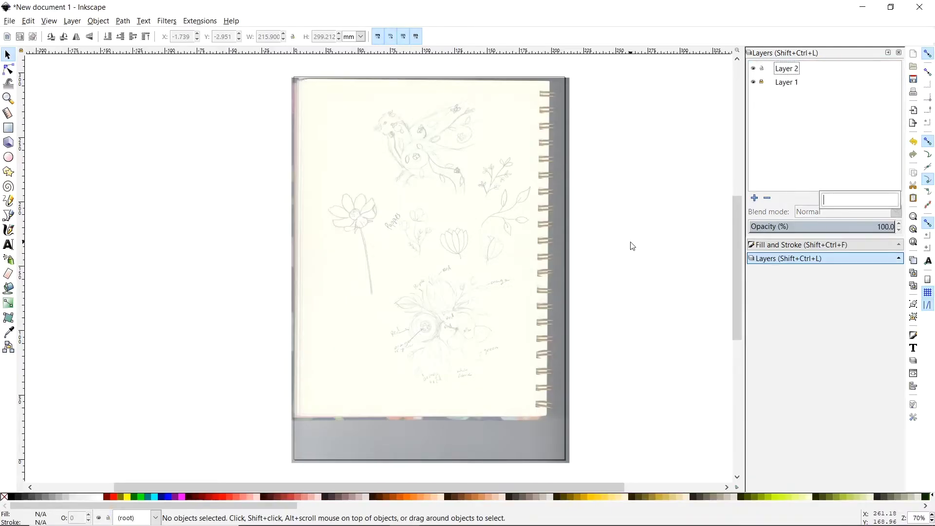
{"action": "scroll", "coordinate": [466, 368], "scroll_direction": "up", "scroll_amount": 3}
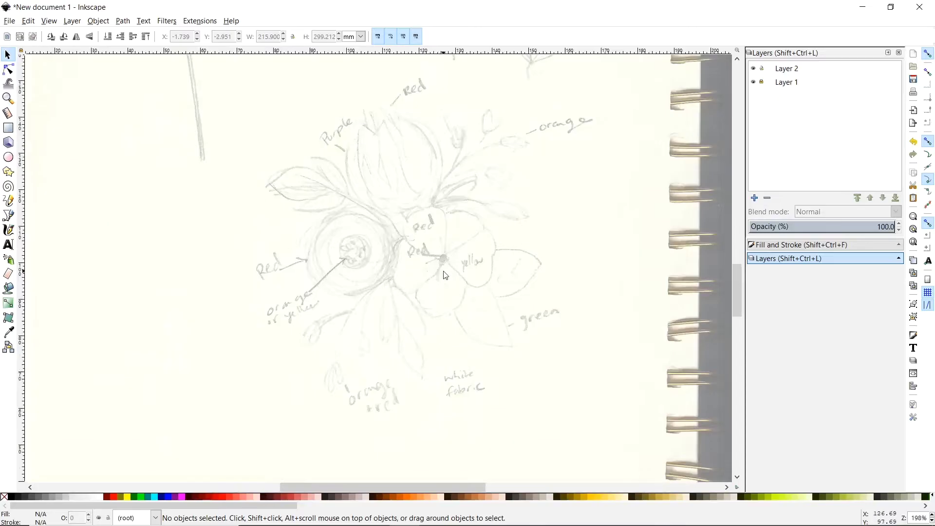
{"action": "left_click", "coordinate": [782, 71]}
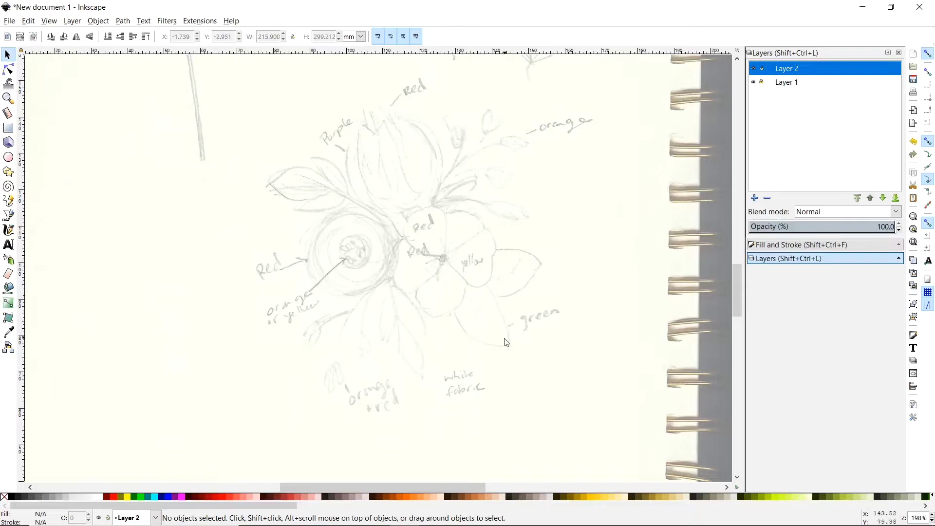
Trace the bouquet petal labelled "Red" with a closed, straight-segment Bezier path about 12 mm wide and 12 mm high
{"action": "left_click", "coordinate": [8, 216]}
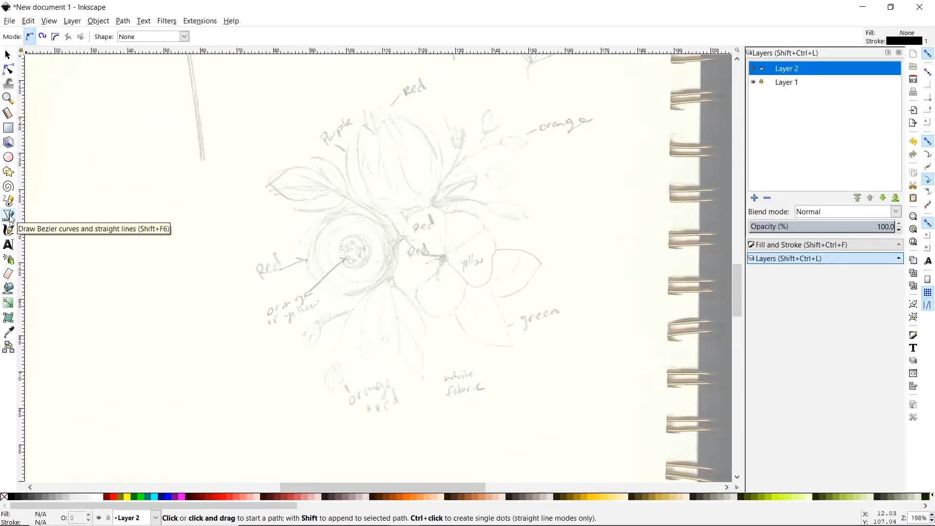
{"action": "left_click", "coordinate": [443, 254]}
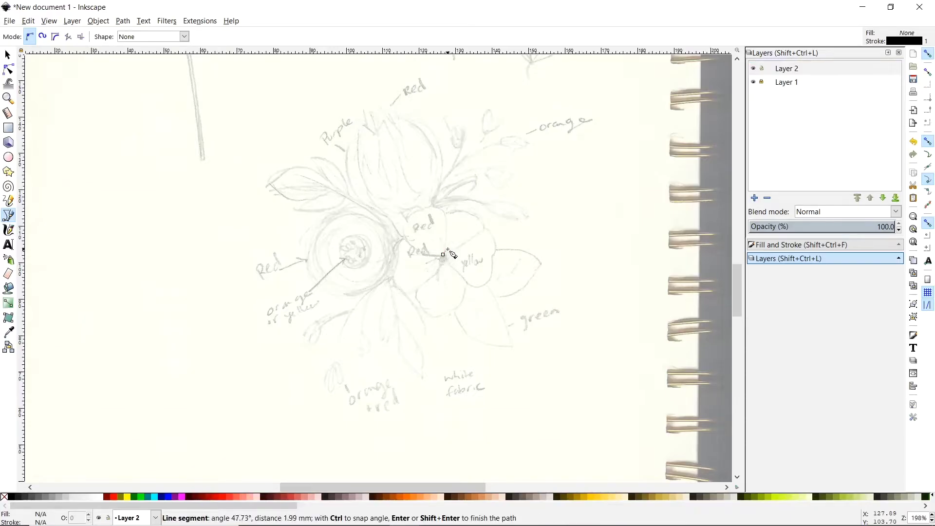
{"action": "left_click", "coordinate": [445, 211]}
{"action": "left_click", "coordinate": [425, 211]}
{"action": "left_click", "coordinate": [405, 226]}
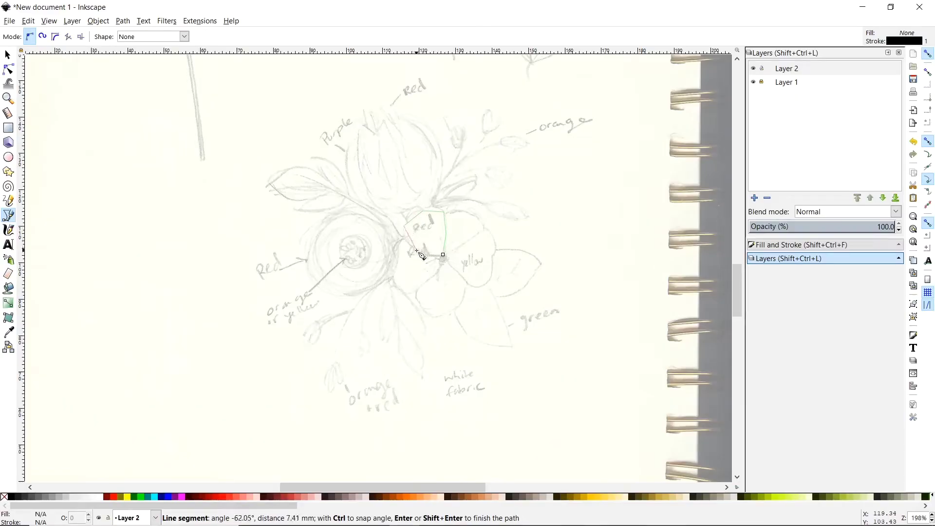
{"action": "left_click", "coordinate": [421, 253]}
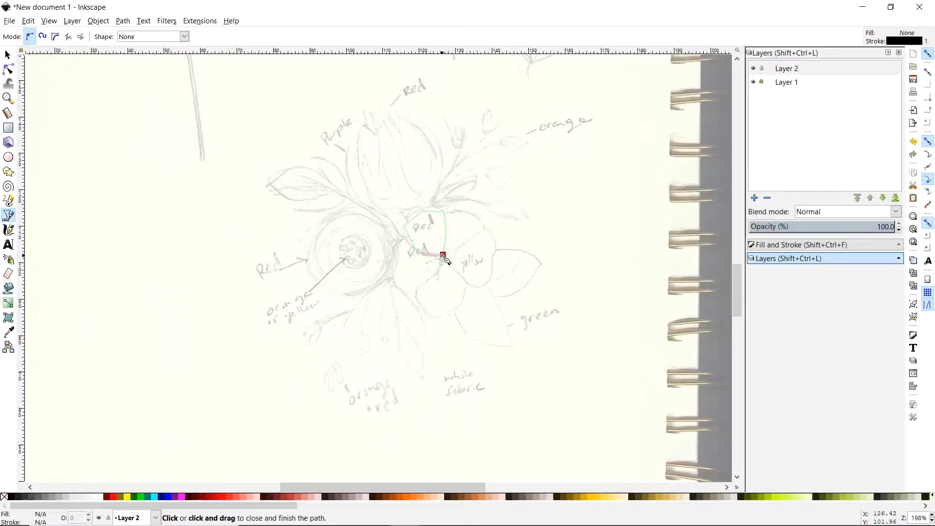
{"action": "left_click", "coordinate": [444, 255]}
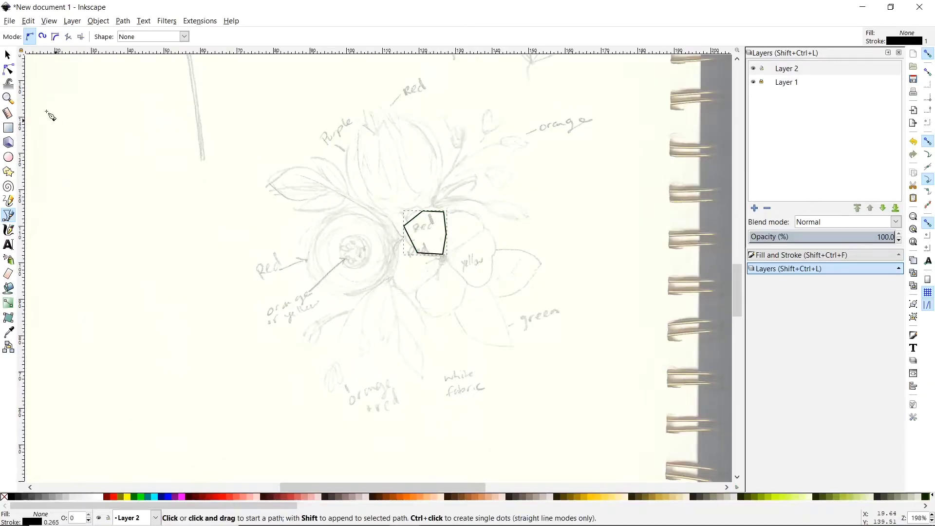
{"action": "left_click", "coordinate": [7, 55]}
{"action": "left_click", "coordinate": [449, 312]}
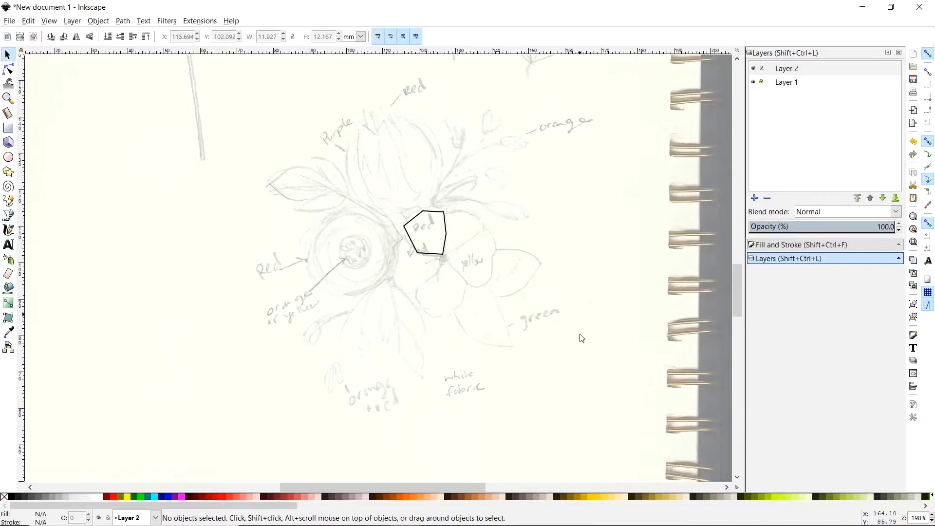
Bend the straight segments of the upper "Red" petal path outward into curves that follow the sketched outline
{"action": "key", "text": "plus"}
{"action": "key", "text": "plus"}
{"action": "key", "text": "plus"}
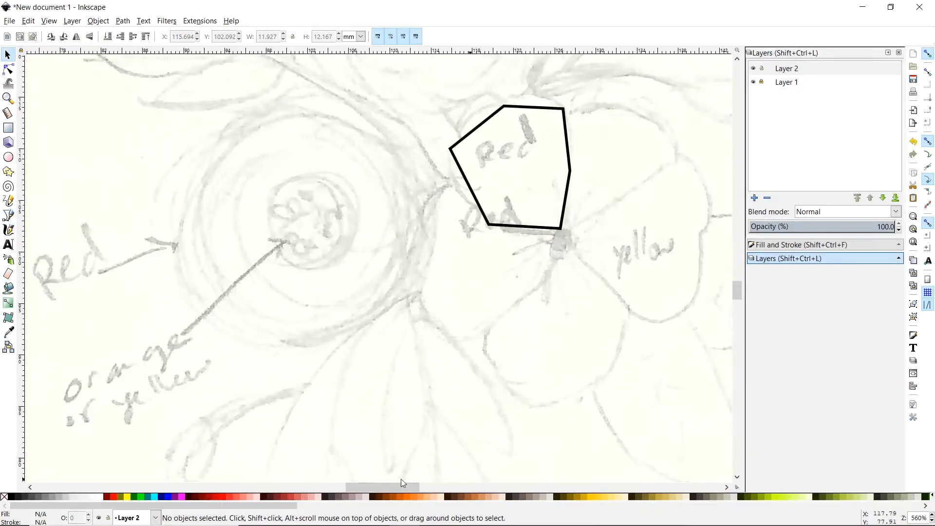
{"action": "scroll", "coordinate": [418, 487], "scroll_direction": "right", "scroll_amount": 5}
{"action": "scroll", "coordinate": [338, 355], "scroll_direction": "up", "scroll_amount": 4}
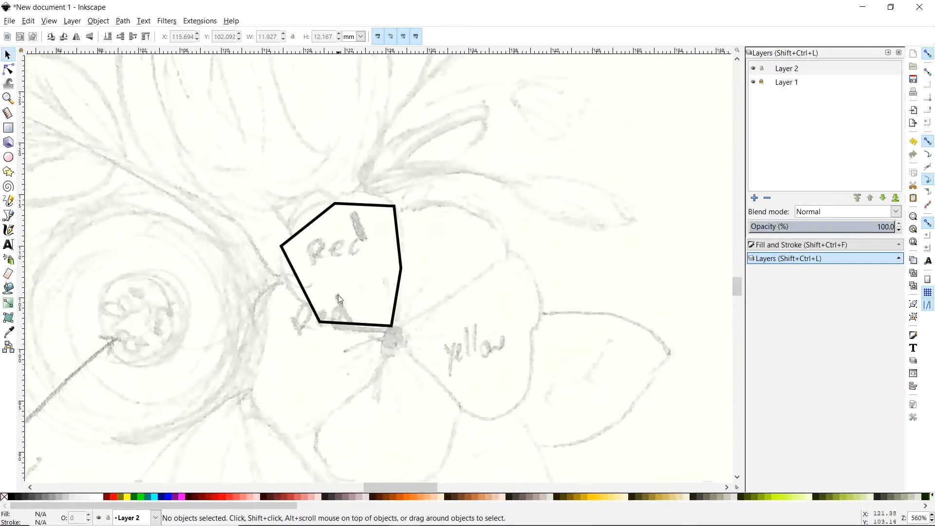
{"action": "left_click", "coordinate": [356, 207]}
{"action": "key", "text": "n"}
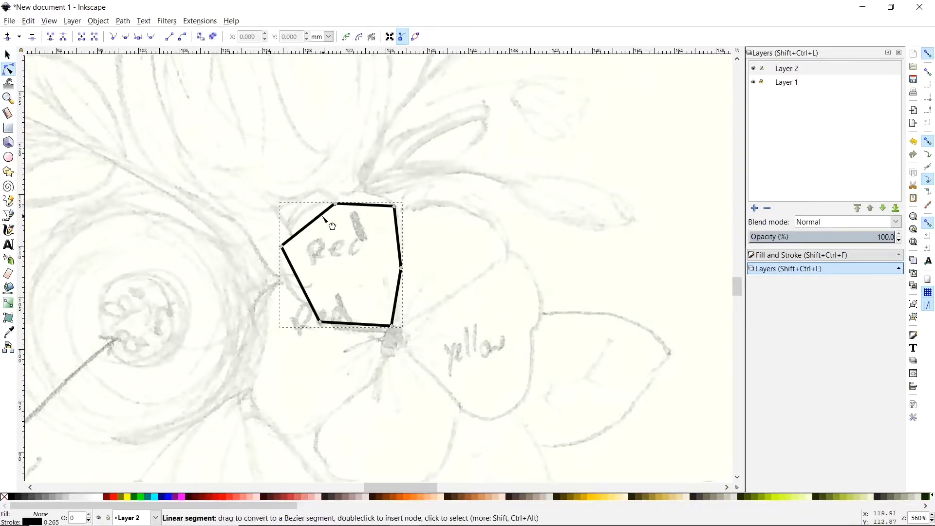
{"action": "left_click_drag", "start_coordinate": [314, 222], "coordinate": [309, 217]}
{"action": "left_click_drag", "start_coordinate": [365, 213], "coordinate": [364, 194]}
{"action": "left_click_drag", "start_coordinate": [403, 245], "coordinate": [409, 248]}
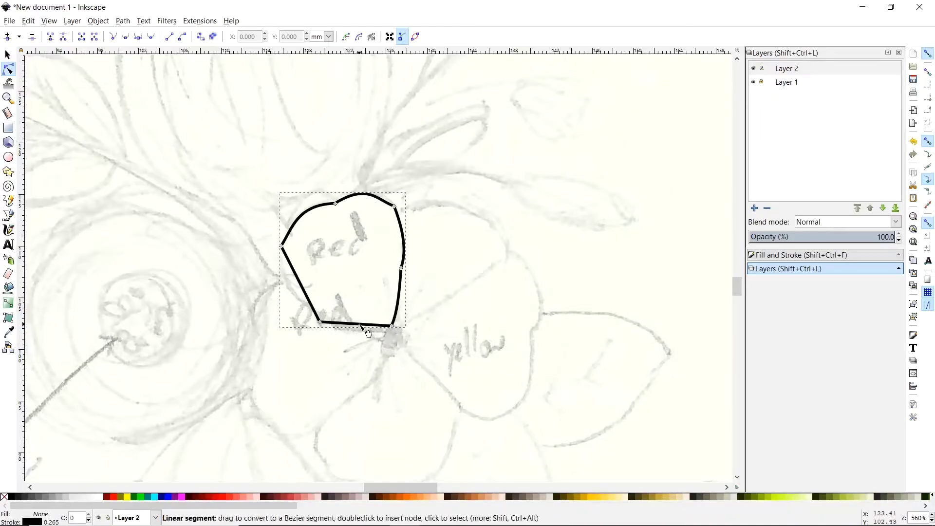
{"action": "left_click_drag", "start_coordinate": [360, 325], "coordinate": [358, 331]}
{"action": "left_click_drag", "start_coordinate": [303, 288], "coordinate": [286, 287]}
Make the upper nodes and the lower-left node of the "Red" petal smooth
{"action": "left_click_drag", "start_coordinate": [231, 155], "coordinate": [362, 314]}
{"action": "left_click", "coordinate": [472, 348]}
{"action": "left_click", "coordinate": [472, 343]}
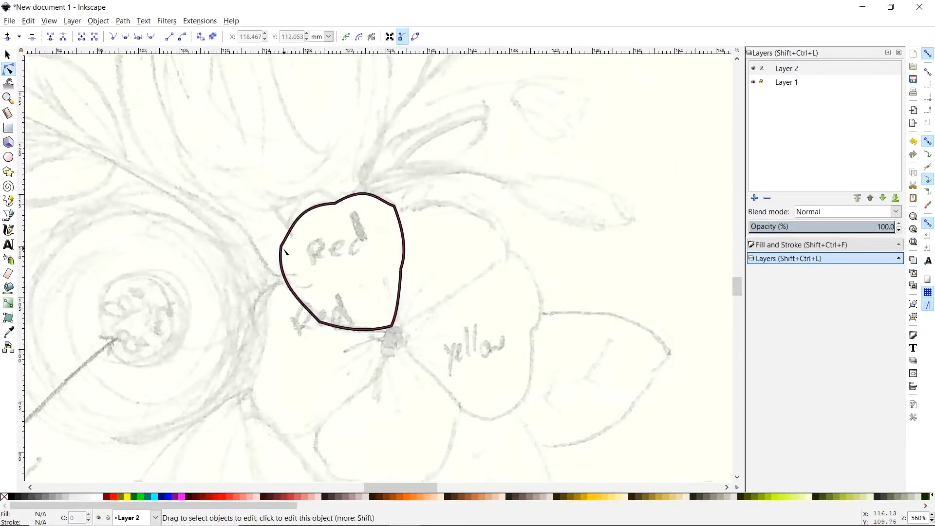
{"action": "left_click", "coordinate": [287, 221]}
{"action": "left_click_drag", "start_coordinate": [230, 156], "coordinate": [443, 306]}
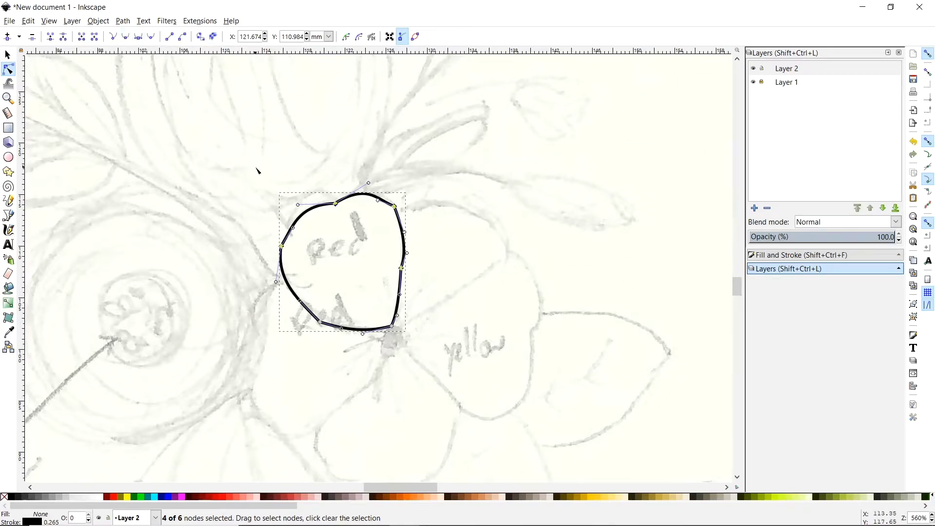
{"action": "left_click_drag", "start_coordinate": [257, 164], "coordinate": [420, 282]}
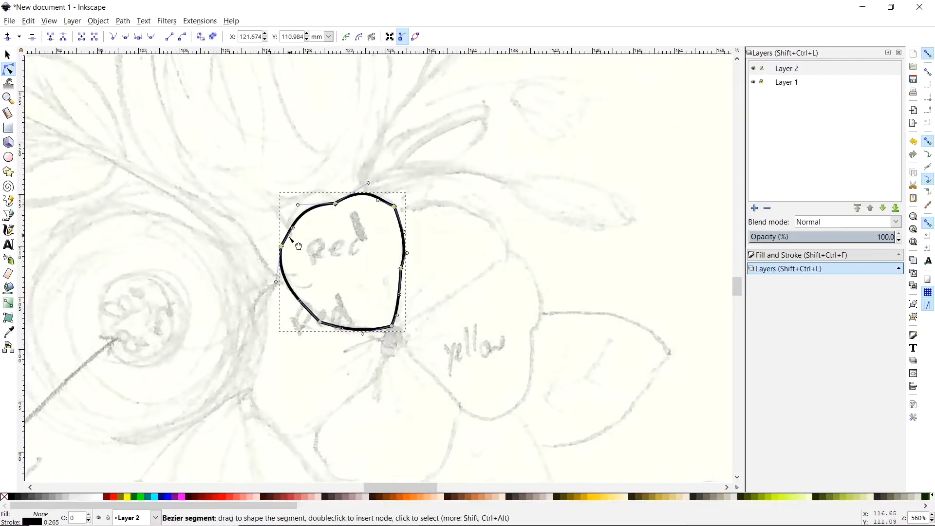
{"action": "left_click", "coordinate": [129, 42]}
{"action": "left_click", "coordinate": [320, 322]}
{"action": "left_click", "coordinate": [127, 39]}
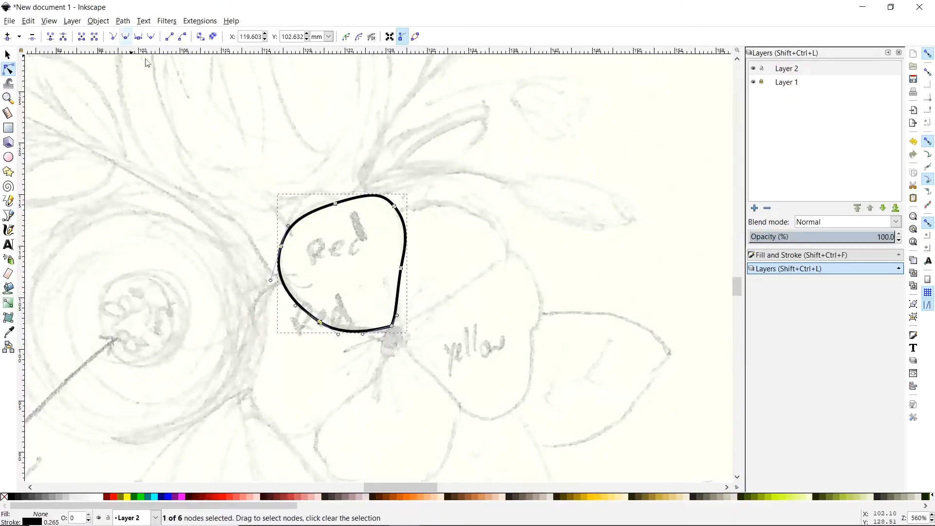
Refine the "Red" petal's outline by adjusting its nodes and curves to the sketch, and deselect it
{"action": "left_click_drag", "start_coordinate": [320, 323], "coordinate": [360, 329]}
{"action": "left_click_drag", "start_coordinate": [326, 214], "coordinate": [328, 210]}
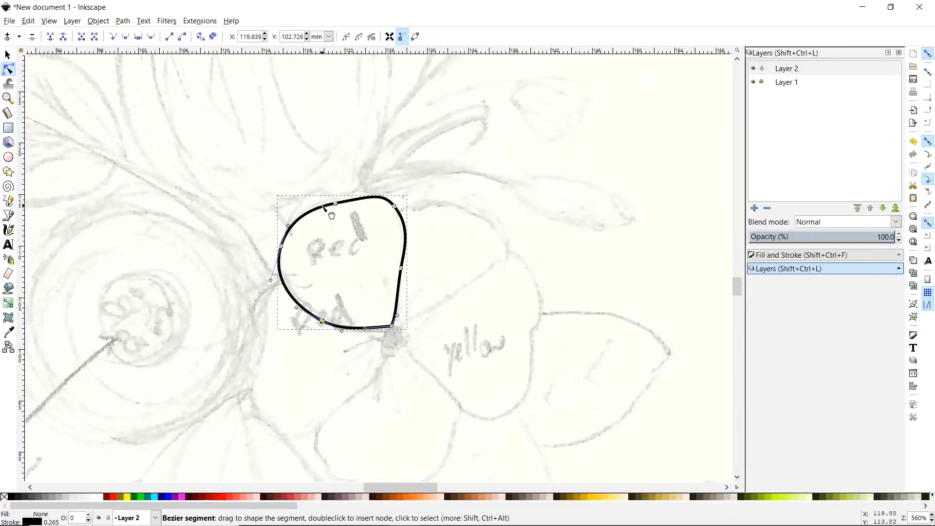
{"action": "left_click_drag", "start_coordinate": [413, 265], "coordinate": [413, 270]}
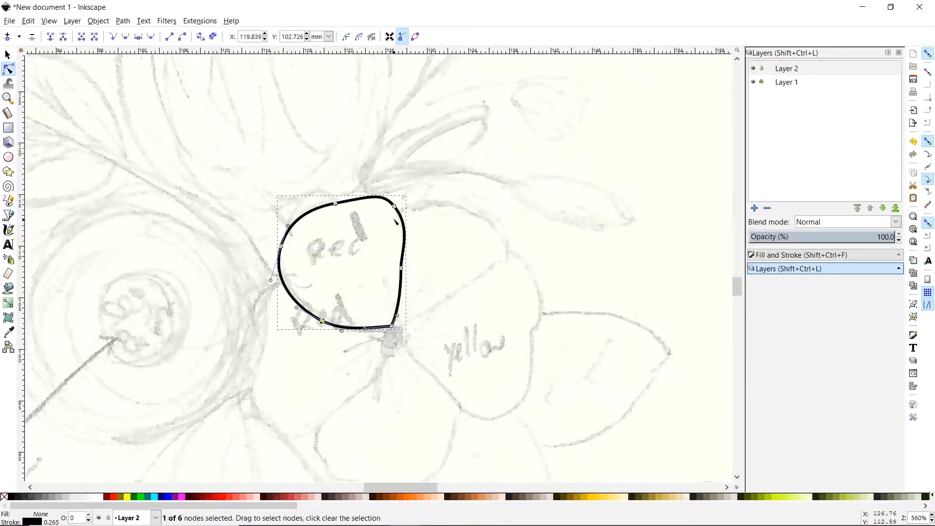
{"action": "left_click_drag", "start_coordinate": [337, 206], "coordinate": [334, 202]}
{"action": "left_click_drag", "start_coordinate": [394, 206], "coordinate": [390, 208]}
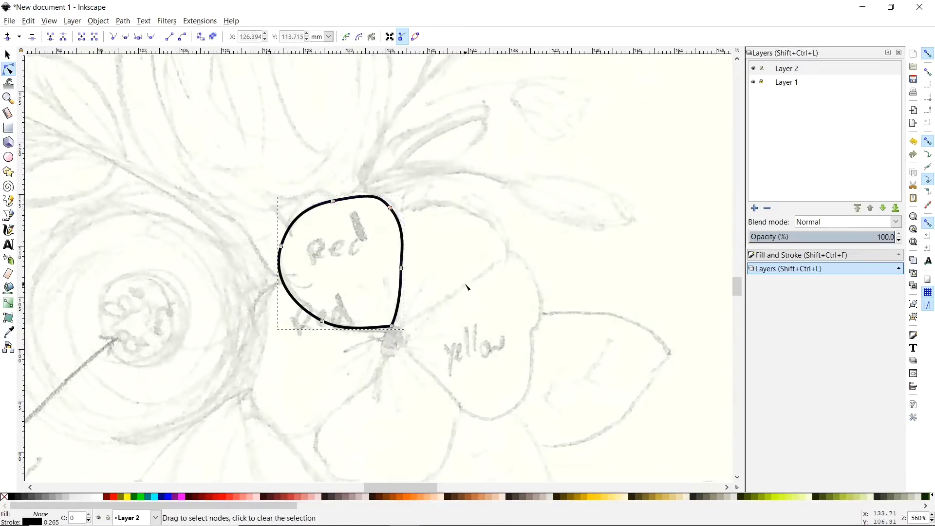
{"action": "left_click", "coordinate": [401, 269]}
{"action": "left_click_drag", "start_coordinate": [403, 270], "coordinate": [406, 271]}
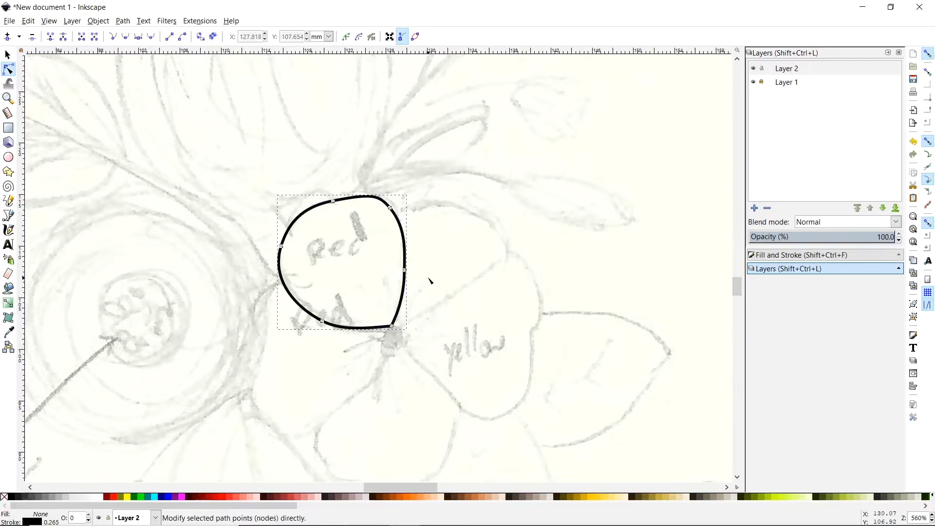
{"action": "left_click", "coordinate": [433, 283]}
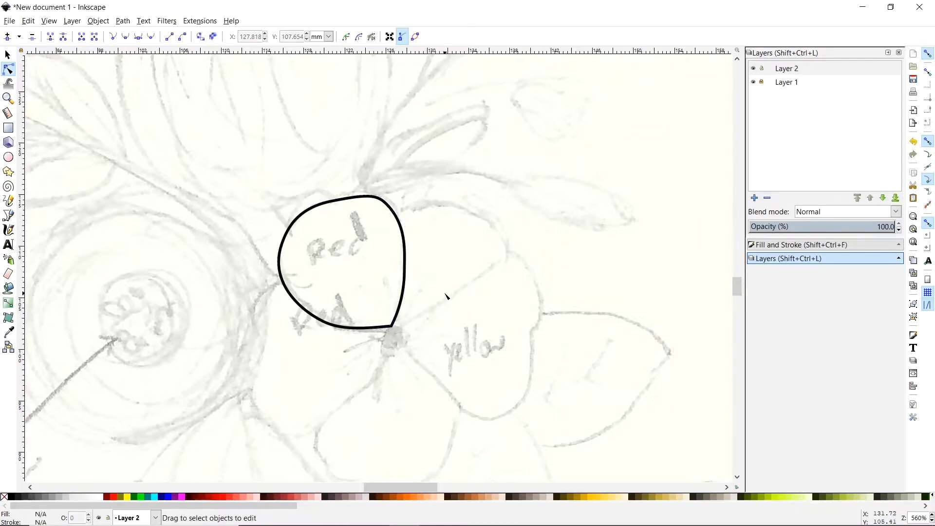
Trace the petal between the "Red" and "yellow" petals with a Bezier path ending at the flower centre, and curve both segments
{"action": "left_click", "coordinate": [8, 216]}
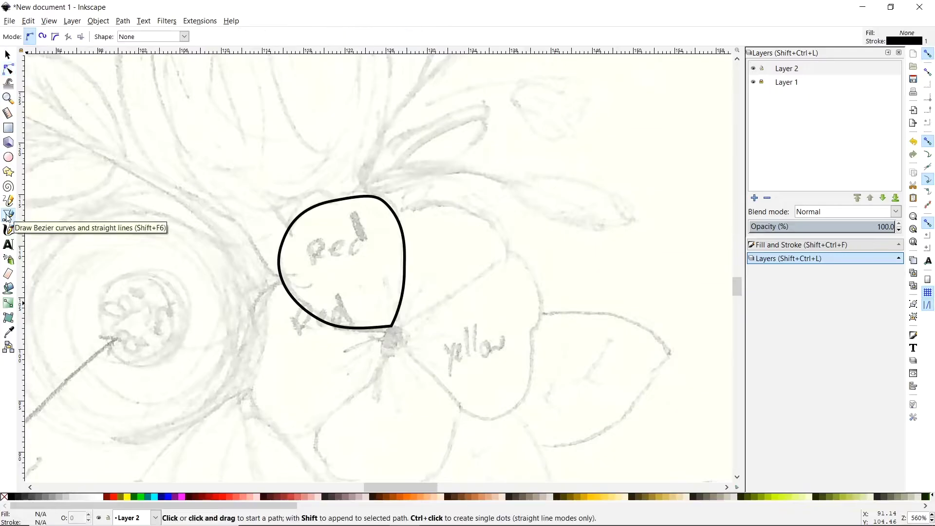
{"action": "left_click", "coordinate": [397, 214]}
{"action": "left_click", "coordinate": [508, 253]}
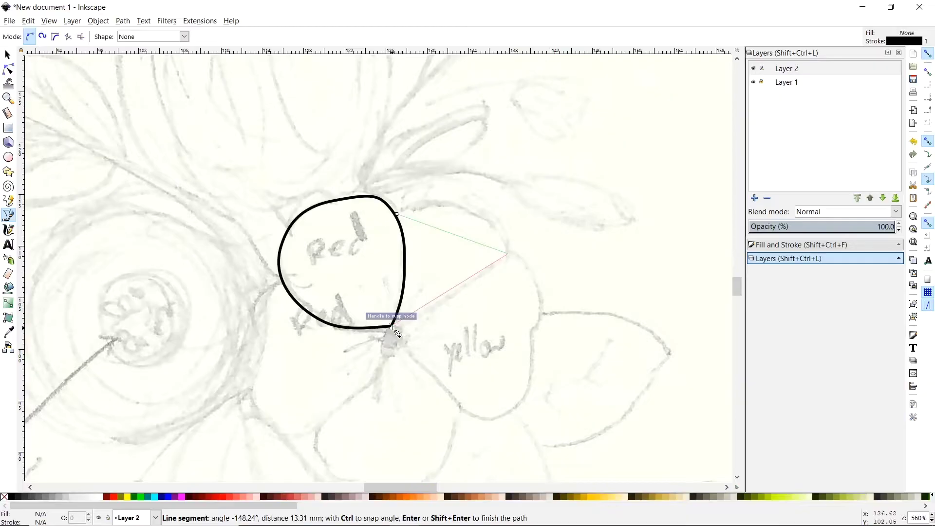
{"action": "left_click", "coordinate": [393, 328]}
{"action": "left_click", "coordinate": [9, 69]}
{"action": "left_click_drag", "start_coordinate": [441, 231], "coordinate": [502, 235]}
{"action": "left_click_drag", "start_coordinate": [463, 288], "coordinate": [463, 292]}
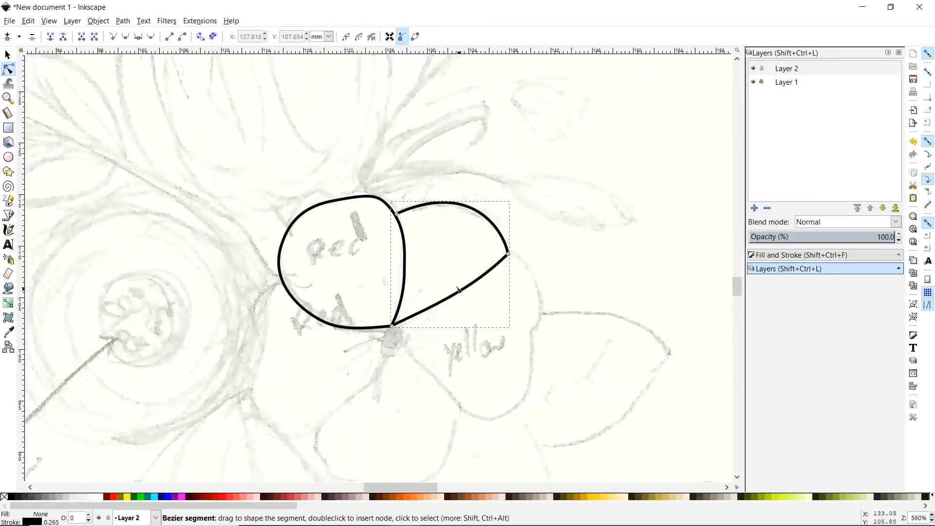
{"action": "left_click", "coordinate": [533, 251]}
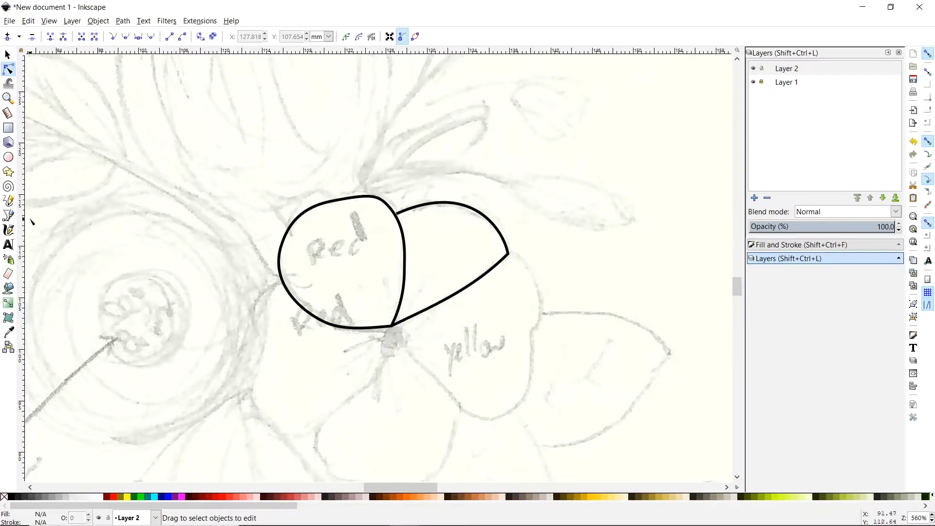
Draw a straight-segment Bezier path around the petal labelled "yellow", from the neighbouring petal's outer corner to the flower centre
{"action": "left_click", "coordinate": [10, 216]}
{"action": "left_click", "coordinate": [510, 254]}
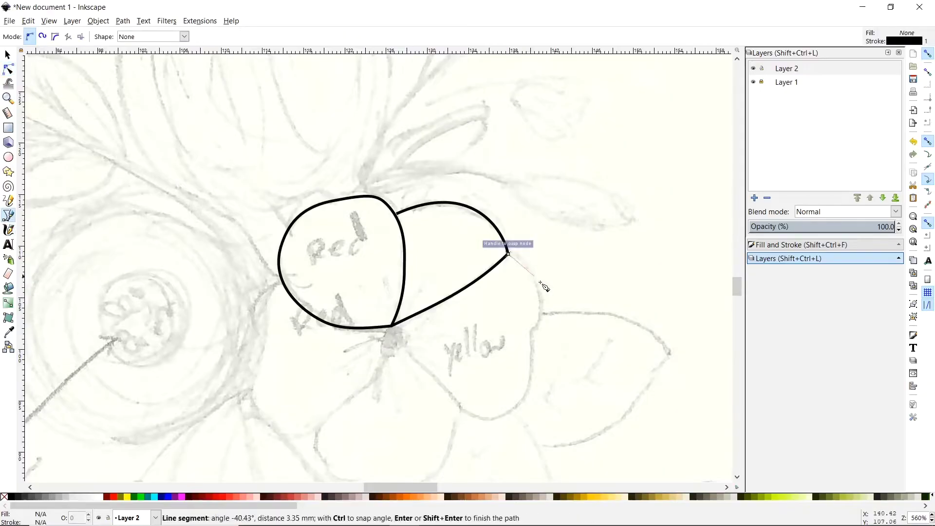
{"action": "left_click", "coordinate": [530, 329]}
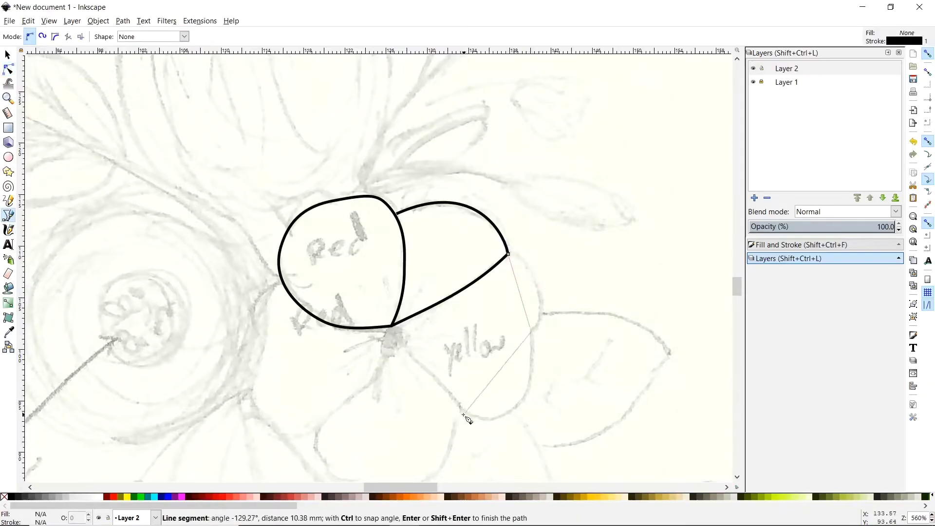
{"action": "left_click", "coordinate": [460, 406]}
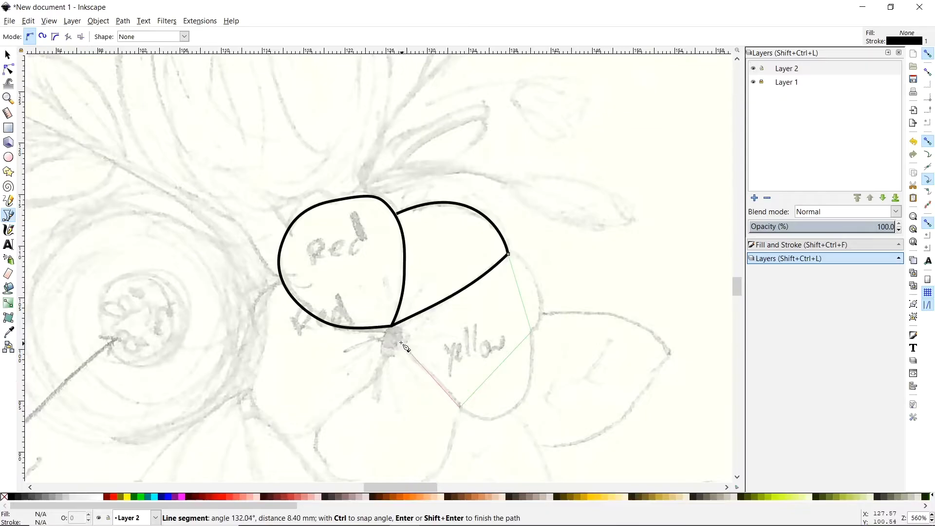
{"action": "left_click", "coordinate": [393, 326]}
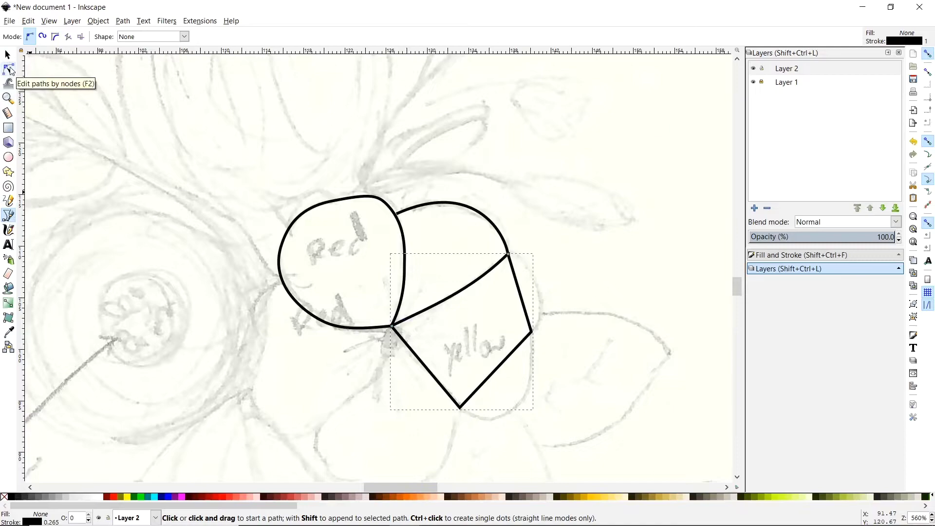
Bend the three straight segments of the "yellow" petal path into curves along the sketch
{"action": "left_click", "coordinate": [9, 71]}
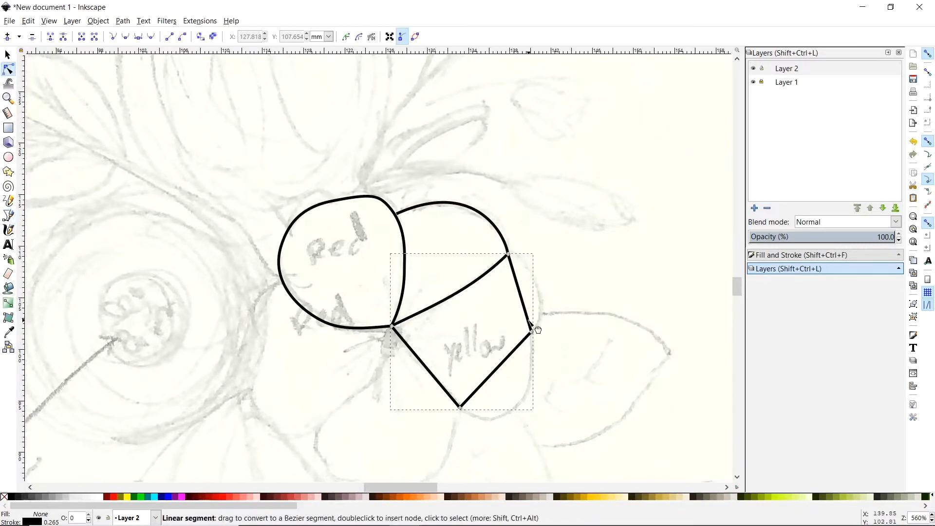
{"action": "mouse_move", "coordinate": [525, 301]}
{"action": "left_mouse_down"}
{"action": "mouse_move", "coordinate": [534, 303]}
{"action": "mouse_move", "coordinate": [537, 334]}
{"action": "mouse_move", "coordinate": [529, 291]}
{"action": "mouse_move", "coordinate": [538, 294]}
{"action": "left_mouse_up"}
{"action": "left_click_drag", "start_coordinate": [505, 370], "coordinate": [527, 417]}
{"action": "left_click_drag", "start_coordinate": [431, 372], "coordinate": [425, 373]}
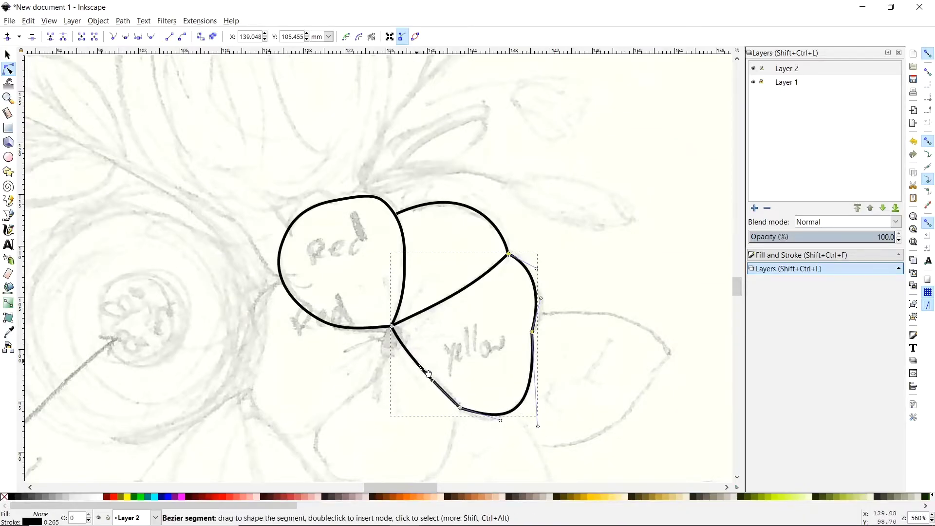
Make the "yellow" petal's lower node smooth and adjust its position, handles and adjoining curves to match the sketch
{"action": "left_click", "coordinate": [460, 407]}
{"action": "left_click", "coordinate": [127, 41]}
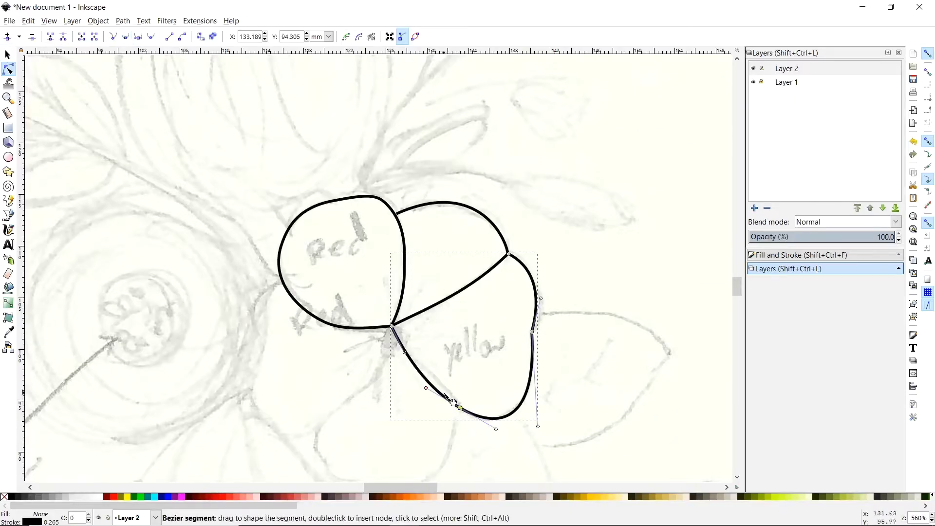
{"action": "left_click_drag", "start_coordinate": [461, 407], "coordinate": [437, 386]}
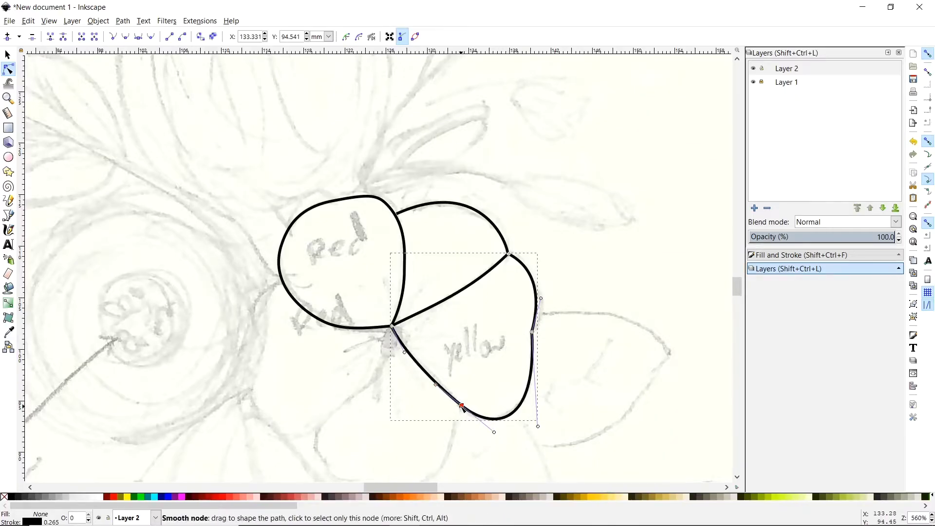
{"action": "left_click_drag", "start_coordinate": [495, 433], "coordinate": [483, 424]}
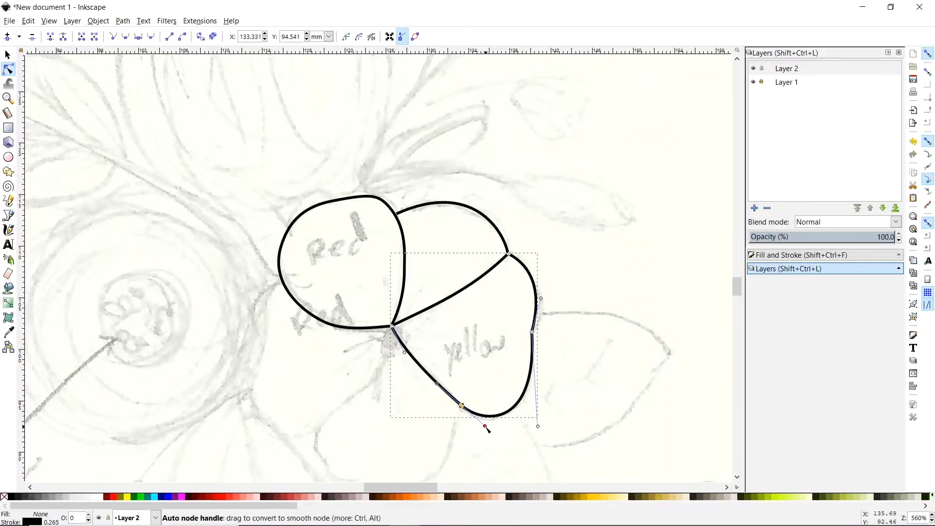
{"action": "mouse_move", "coordinate": [438, 385]}
{"action": "left_mouse_down"}
{"action": "mouse_move", "coordinate": [434, 396]}
{"action": "mouse_move", "coordinate": [437, 388]}
{"action": "left_mouse_up"}
{"action": "left_click_drag", "start_coordinate": [518, 413], "coordinate": [539, 428]}
{"action": "left_click", "coordinate": [591, 388]}
Draw a straight-segment Bezier path around the flower's bottom petal, from the "yellow" petal's lower node to the flower centre
{"action": "scroll", "coordinate": [592, 389], "scroll_direction": "down", "scroll_amount": 4}
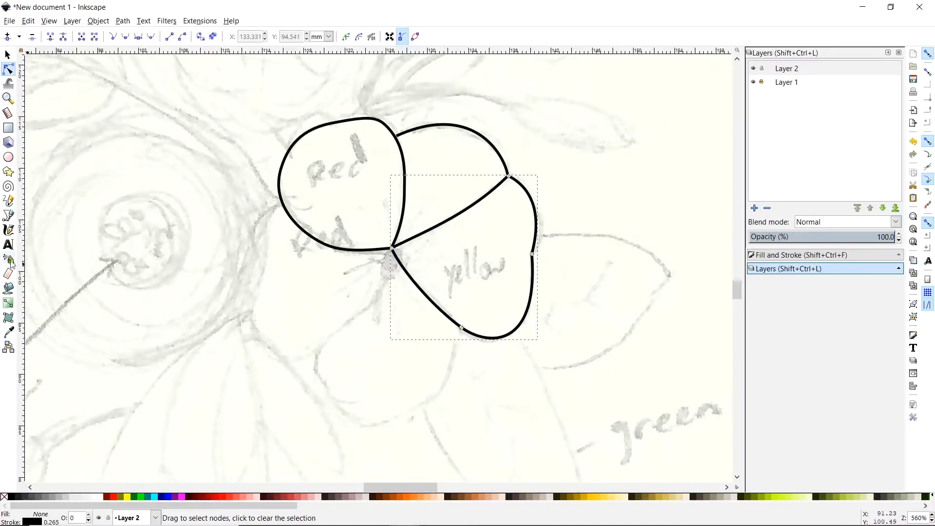
{"action": "left_click", "coordinate": [10, 217]}
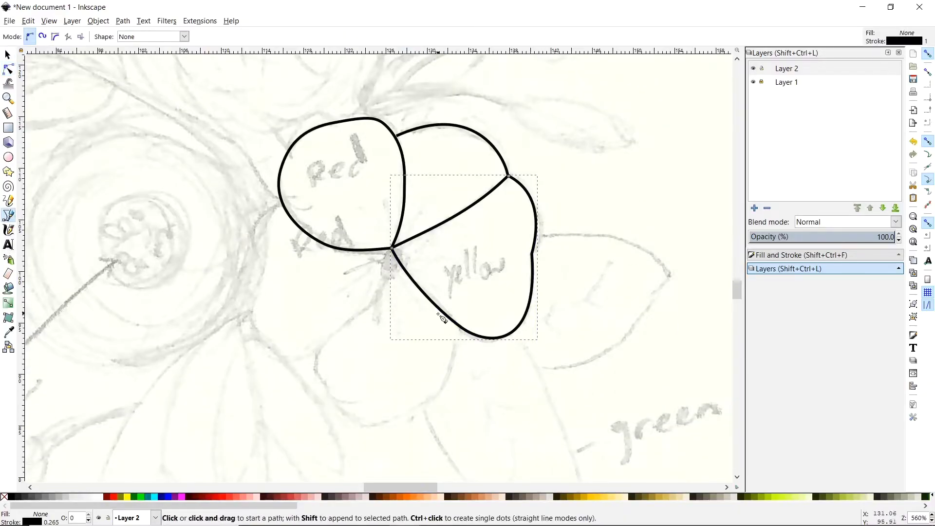
{"action": "left_click", "coordinate": [461, 327]}
{"action": "left_click", "coordinate": [414, 414]}
{"action": "left_click", "coordinate": [324, 388]}
{"action": "left_click", "coordinate": [318, 346]}
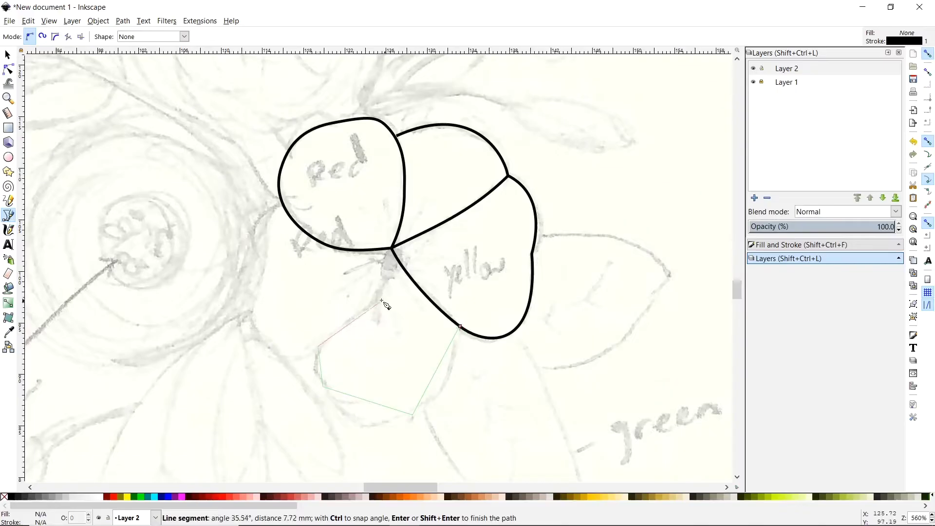
{"action": "double_click", "coordinate": [392, 249]}
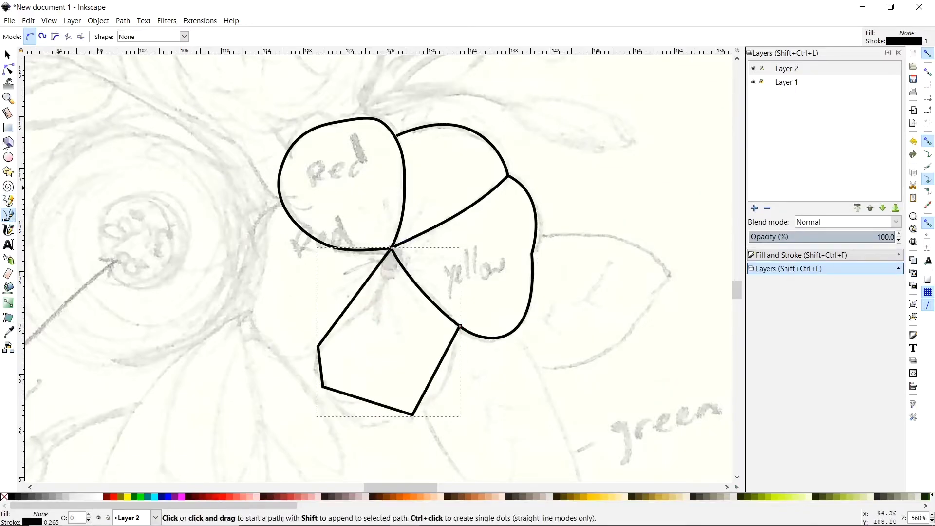
Bend the outer segments of the bottom petal path into curves that follow the sketched outline
{"action": "left_click", "coordinate": [7, 71]}
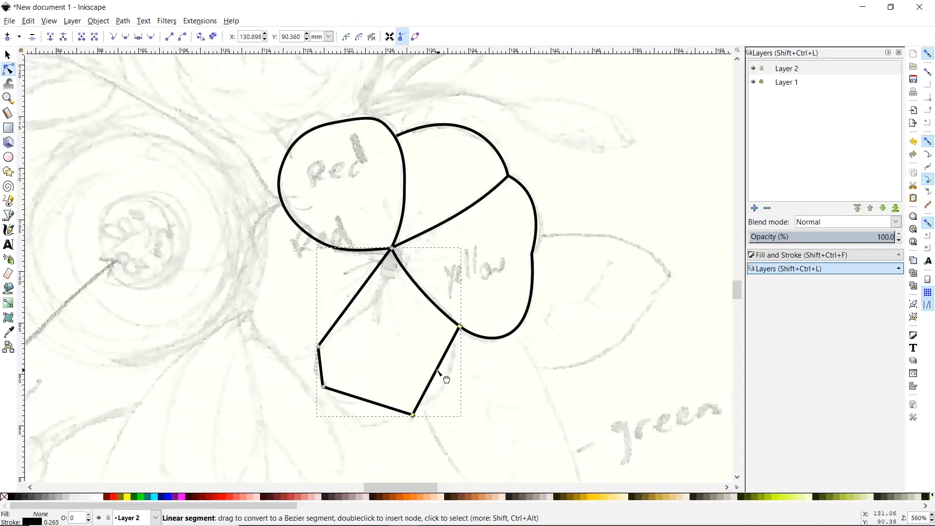
{"action": "left_click_drag", "start_coordinate": [444, 378], "coordinate": [453, 388]}
{"action": "left_click_drag", "start_coordinate": [396, 411], "coordinate": [372, 429]}
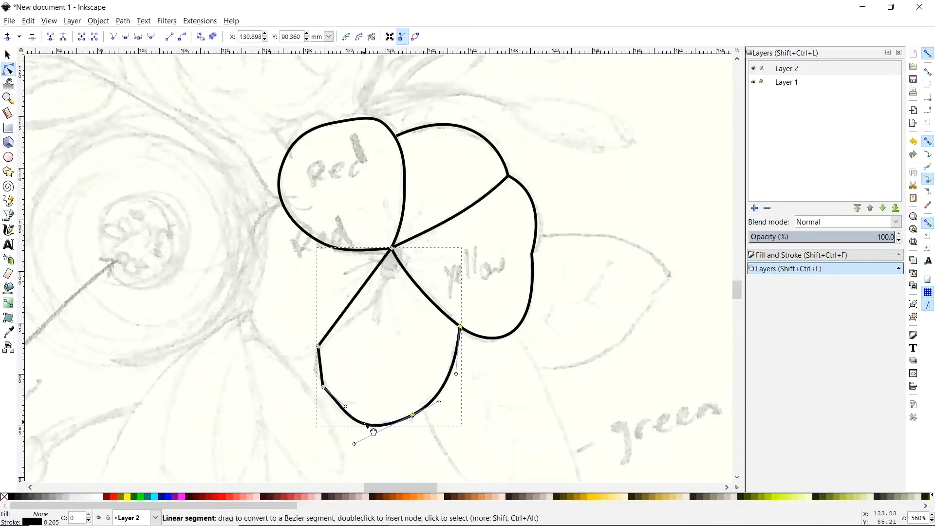
{"action": "left_click_drag", "start_coordinate": [330, 382], "coordinate": [454, 453]}
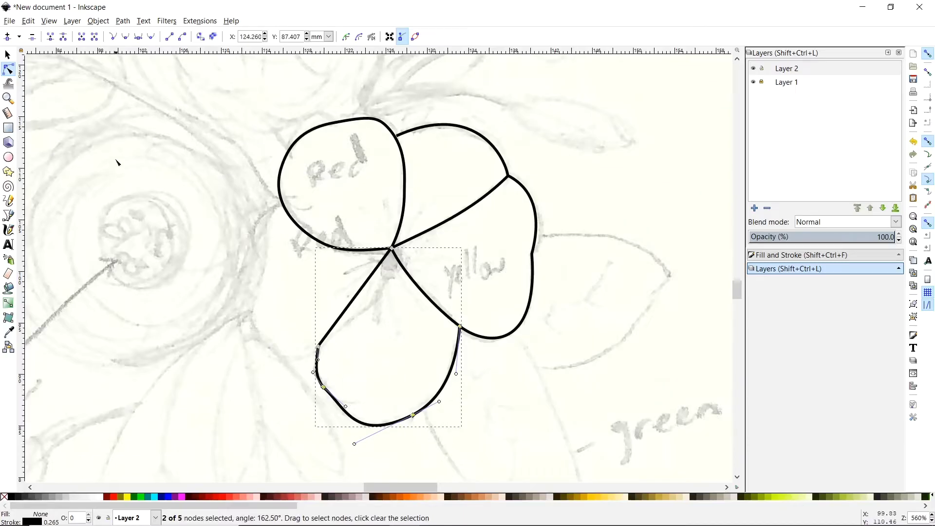
{"action": "key", "text": "Escape"}
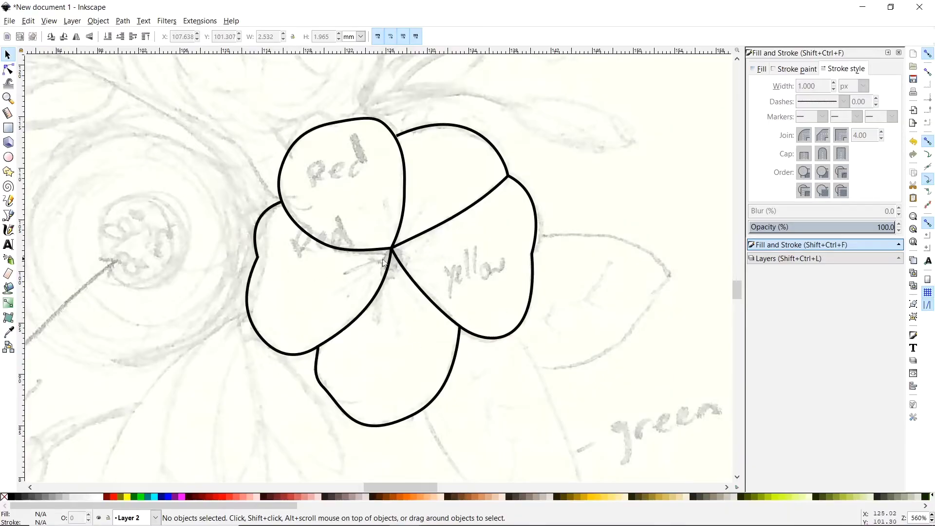
Draw a small circle with a radius of about 1.13 mm on the lower-left petal, near the flower centre
{"action": "left_click", "coordinate": [9, 158]}
{"action": "mouse_move", "coordinate": [309, 254]}
{"action": "left_mouse_down"}
{"action": "mouse_move", "coordinate": [387, 292]}
{"action": "mouse_move", "coordinate": [323, 288]}
{"action": "mouse_move", "coordinate": [333, 308]}
{"action": "mouse_move", "coordinate": [377, 311]}
{"action": "mouse_move", "coordinate": [359, 286]}
{"action": "mouse_move", "coordinate": [329, 282]}
{"action": "mouse_move", "coordinate": [410, 355]}
{"action": "mouse_move", "coordinate": [355, 322]}
{"action": "mouse_move", "coordinate": [349, 298]}
{"action": "mouse_move", "coordinate": [363, 311]}
{"action": "mouse_move", "coordinate": [346, 365]}
{"action": "mouse_move", "coordinate": [359, 397]}
{"action": "mouse_move", "coordinate": [358, 303]}
{"action": "mouse_move", "coordinate": [332, 283]}
{"action": "left_mouse_up"}
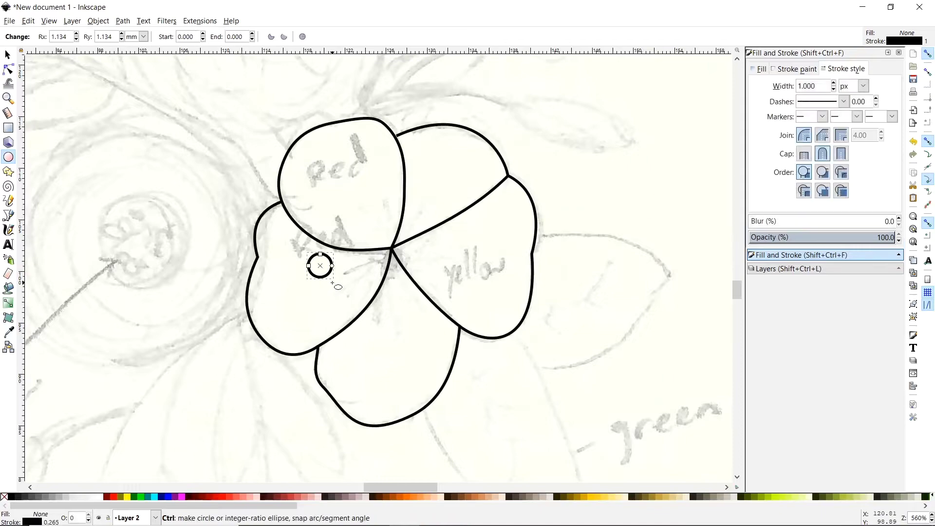
Move the small circle onto the flower centre where the petals meet and scale it to about 2.39 mm wide
{"action": "left_click", "coordinate": [7, 54]}
{"action": "left_click", "coordinate": [336, 292]}
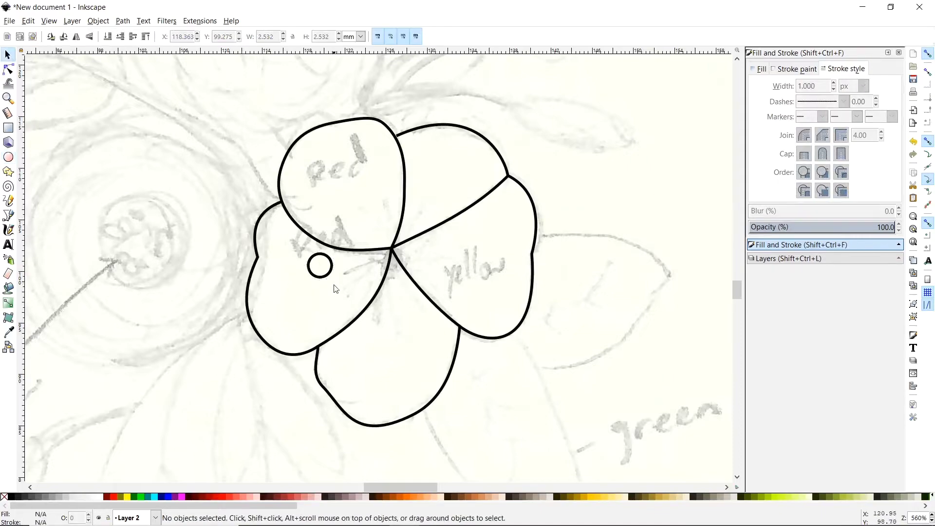
{"action": "mouse_move", "coordinate": [330, 274]}
{"action": "left_mouse_down"}
{"action": "mouse_move", "coordinate": [401, 265]}
{"action": "mouse_move", "coordinate": [408, 275]}
{"action": "left_mouse_up"}
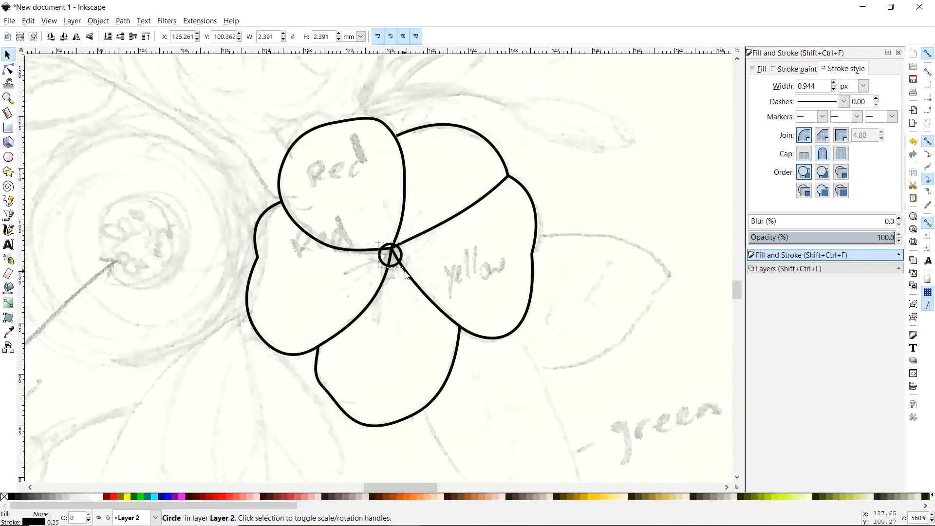
{"action": "left_click", "coordinate": [458, 393]}
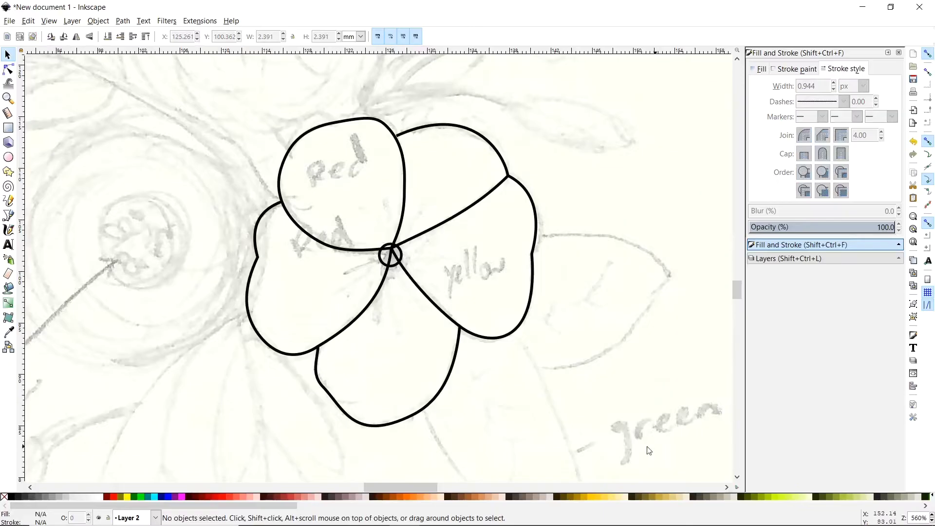
Draw a circle about 23.7 mm wide over the round flower beside the petals, undoing the stray small ellipse
{"action": "scroll", "coordinate": [568, 419], "scroll_direction": "up", "scroll_amount": 4}
{"action": "scroll", "coordinate": [568, 419], "scroll_direction": "down", "scroll_amount": 5}
{"action": "left_click_drag", "start_coordinate": [423, 487], "coordinate": [401, 487]}
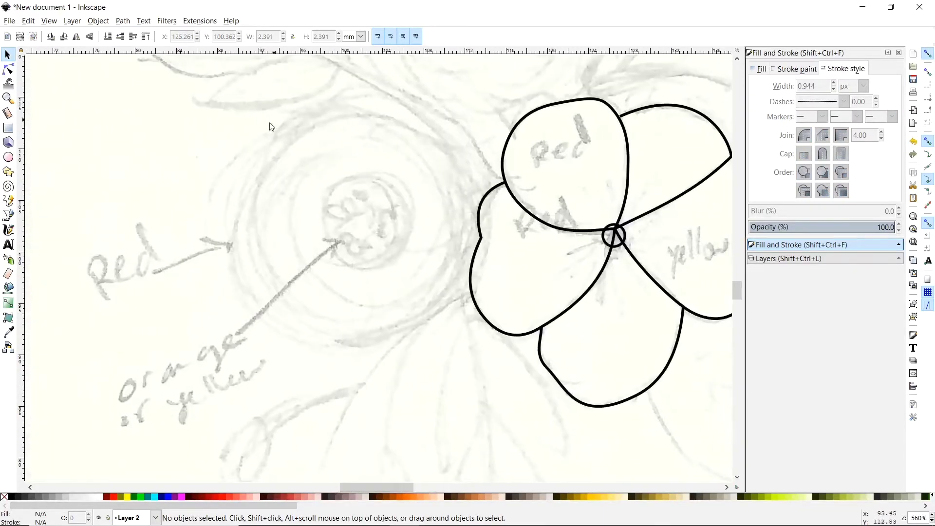
{"action": "left_click", "coordinate": [8, 159]}
{"action": "left_click_drag", "start_coordinate": [246, 112], "coordinate": [531, 358]}
{"action": "left_click_drag", "start_coordinate": [479, 192], "coordinate": [470, 174]}
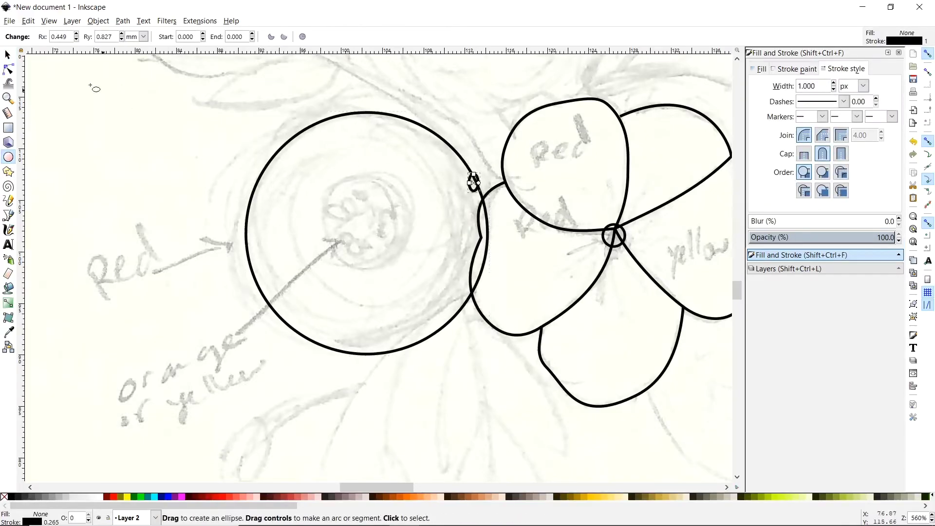
{"action": "left_click", "coordinate": [913, 142]}
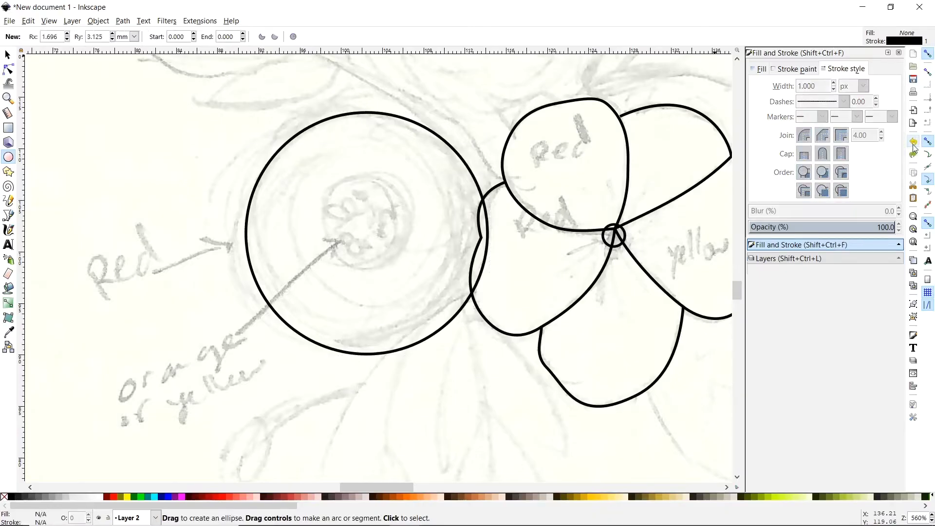
Move the large circle to match the round flower's sketched outline and enlarge it to about 23.98 mm wide
{"action": "left_click", "coordinate": [9, 55]}
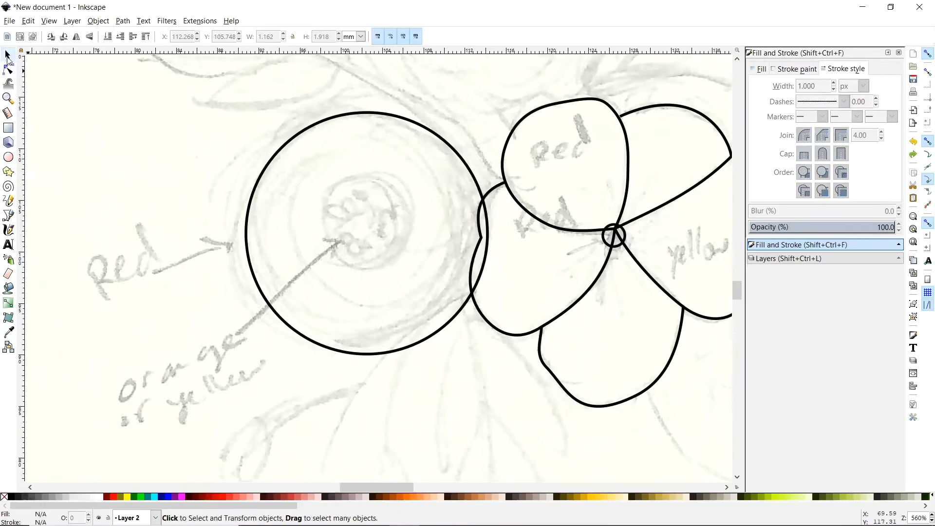
{"action": "left_click_drag", "start_coordinate": [327, 126], "coordinate": [316, 111]}
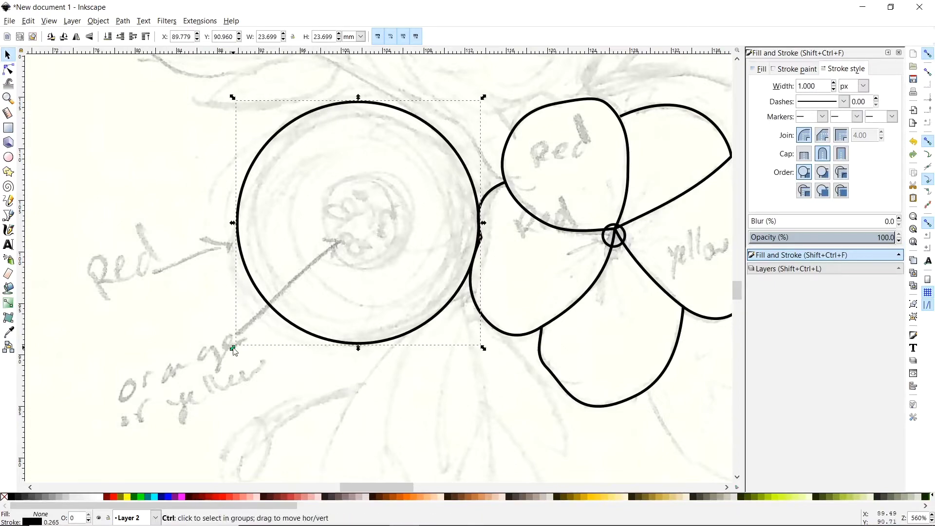
{"action": "left_click_drag", "start_coordinate": [233, 349], "coordinate": [232, 382]}
{"action": "left_click", "coordinate": [71, 296]}
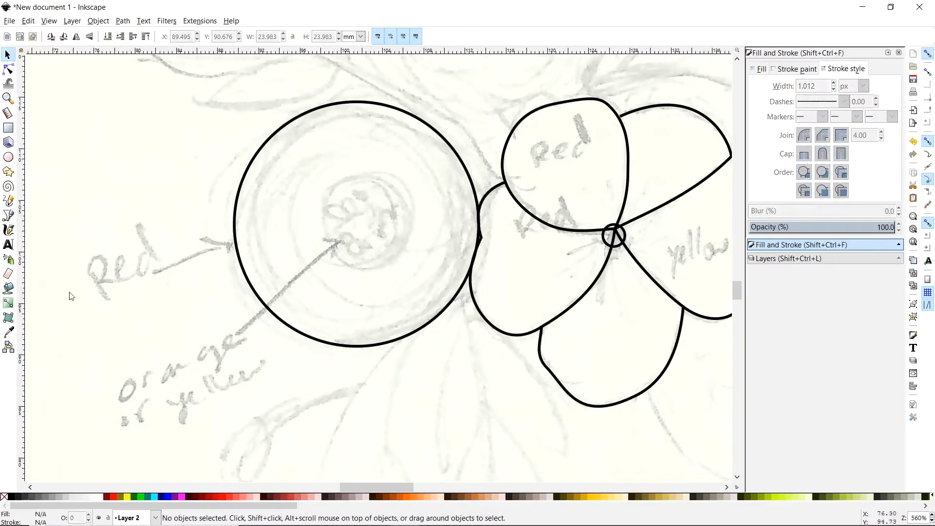
Draw a circle with a radius of about 4.82 mm around the round flower's sketched inner centre
{"action": "left_click", "coordinate": [10, 158]}
{"action": "left_click_drag", "start_coordinate": [317, 172], "coordinate": [420, 274]}
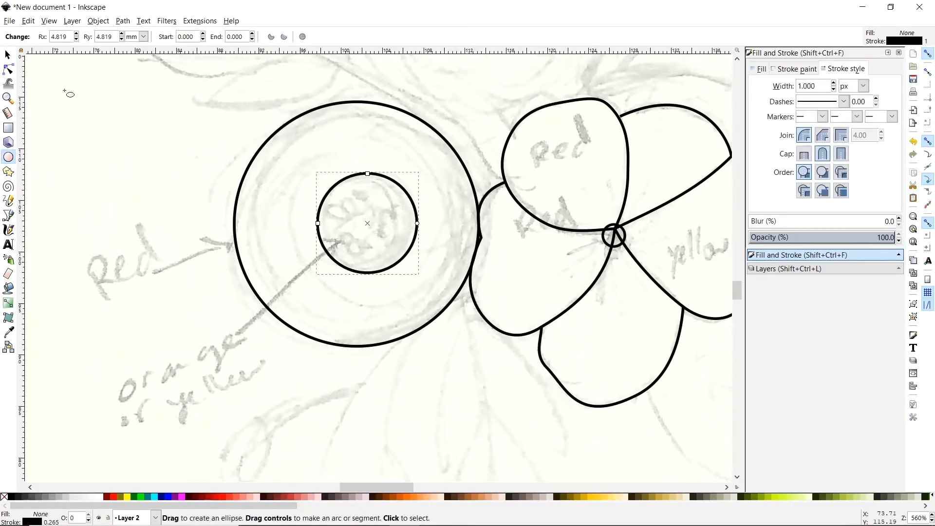
{"action": "left_click", "coordinate": [7, 55]}
Centre the inner circle on the large circle both horizontally and vertically, aligning relative to the last selected object
{"action": "left_click", "coordinate": [294, 333]}
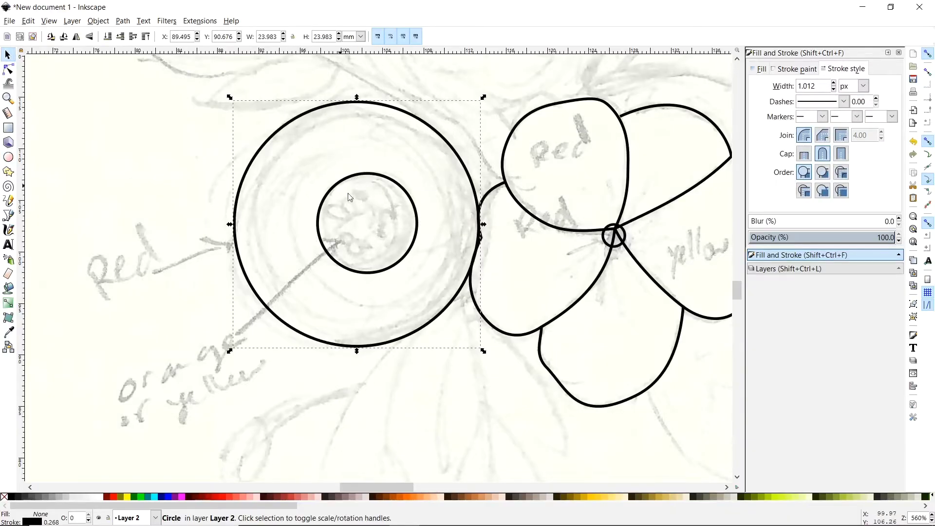
{"action": "left_click", "coordinate": [360, 177]}
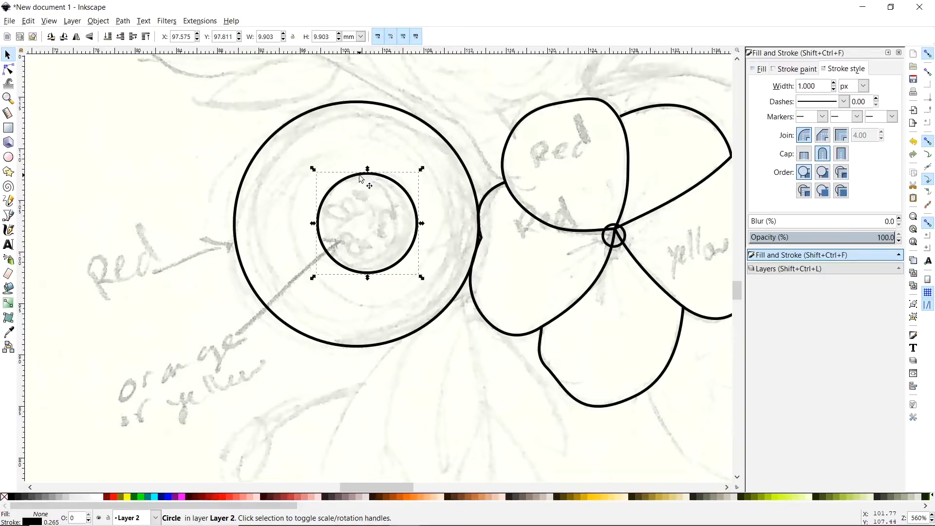
{"action": "left_click", "coordinate": [322, 106], "text": "shift"}
{"action": "key", "text": "Escape"}
{"action": "key", "text": "shift"}
{"action": "left_click", "coordinate": [312, 111], "text": "shift"}
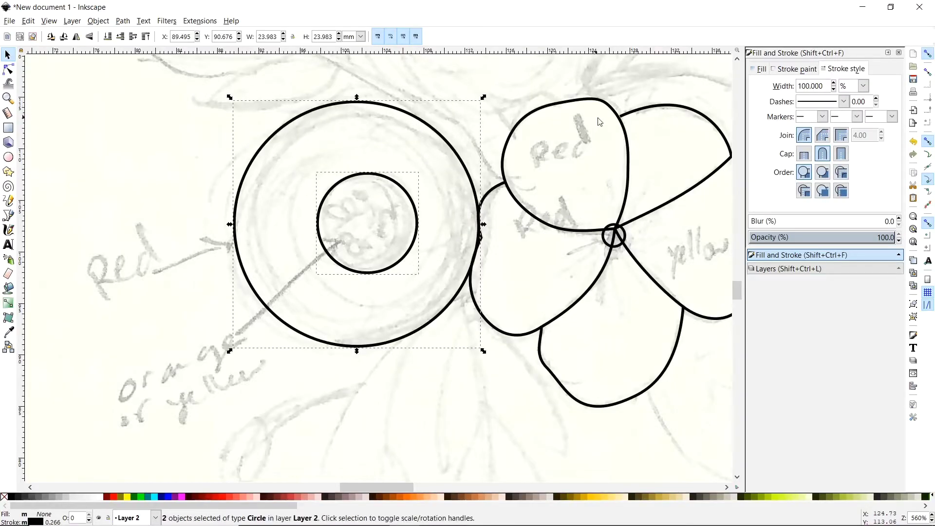
{"action": "left_click", "coordinate": [97, 22]}
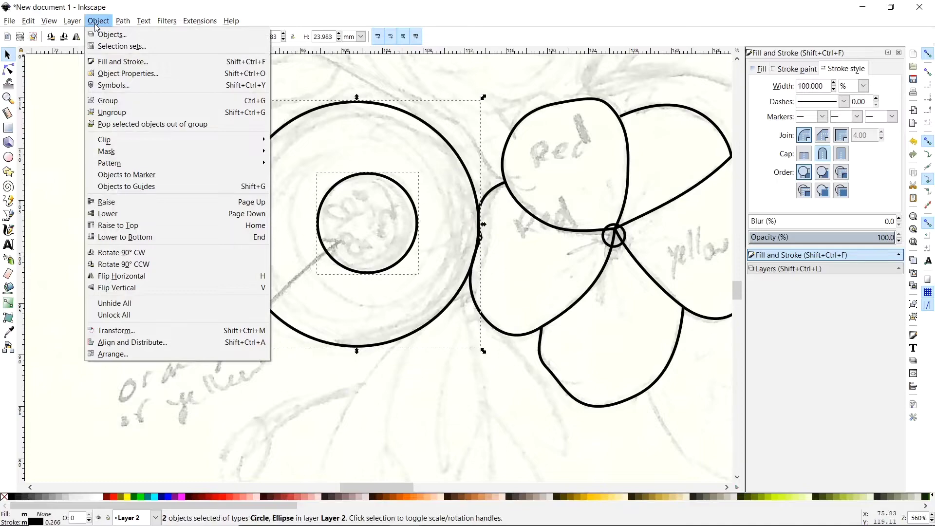
{"action": "left_click", "coordinate": [164, 346]}
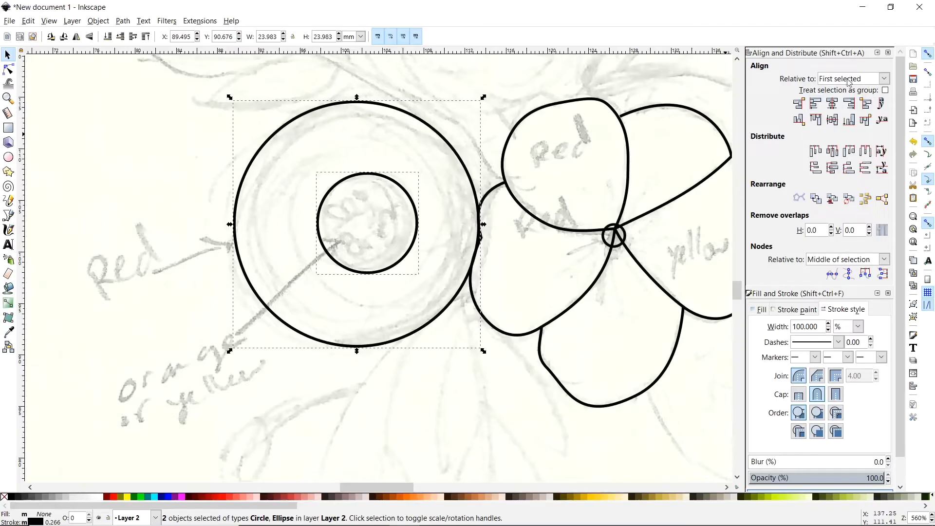
{"action": "left_click", "coordinate": [873, 80]}
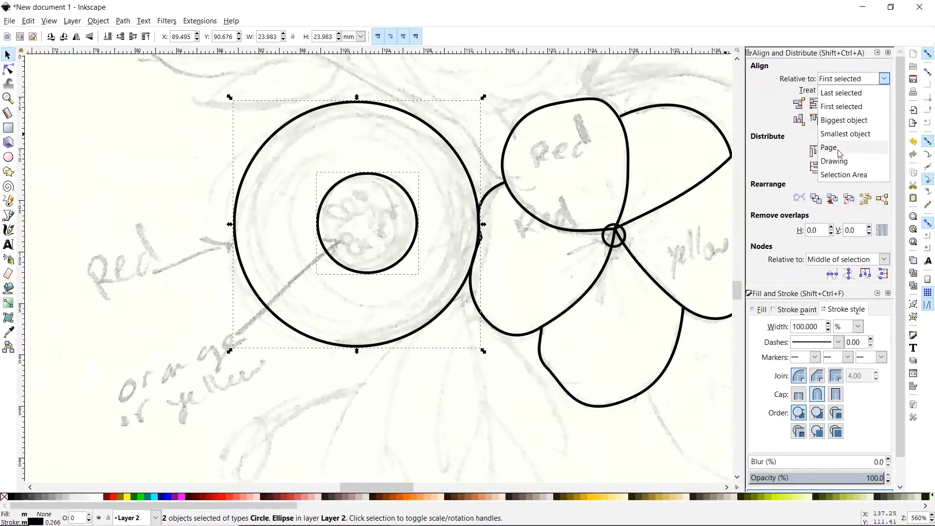
{"action": "left_click", "coordinate": [843, 93]}
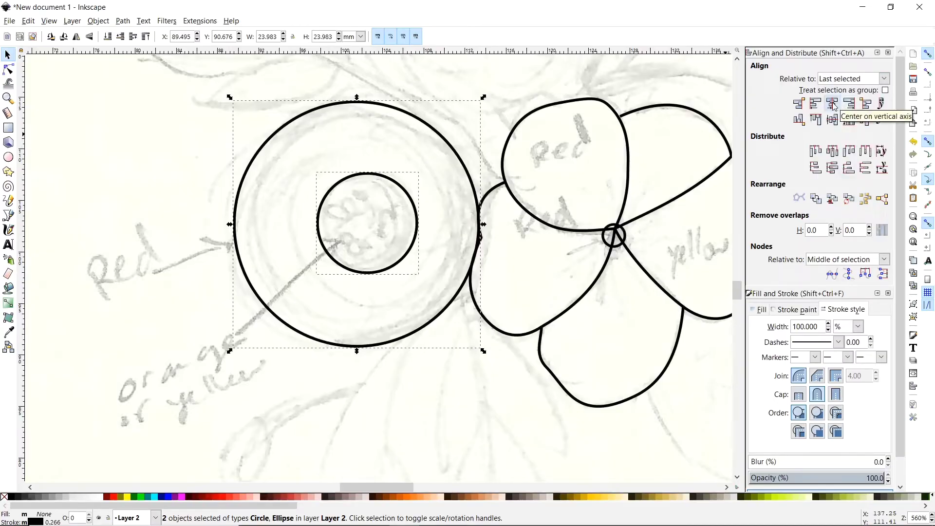
{"action": "left_click", "coordinate": [833, 104]}
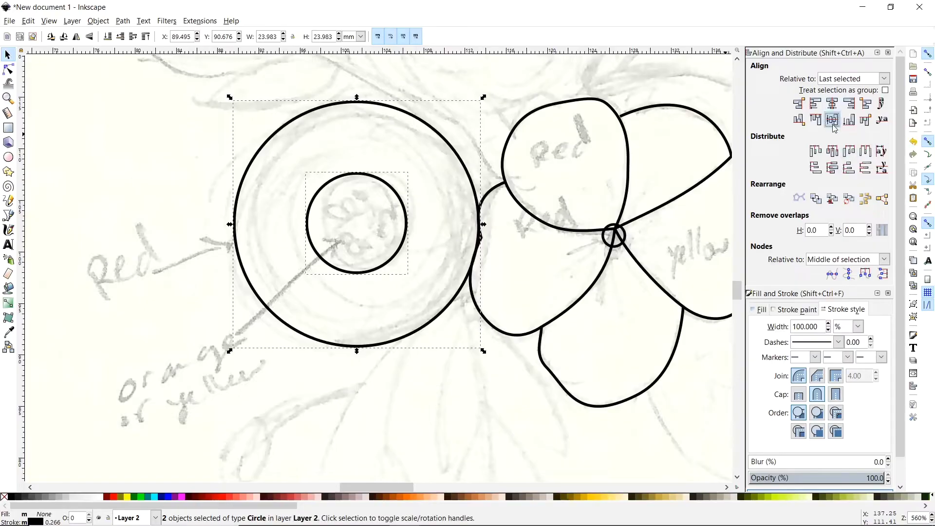
{"action": "left_click", "coordinate": [833, 122]}
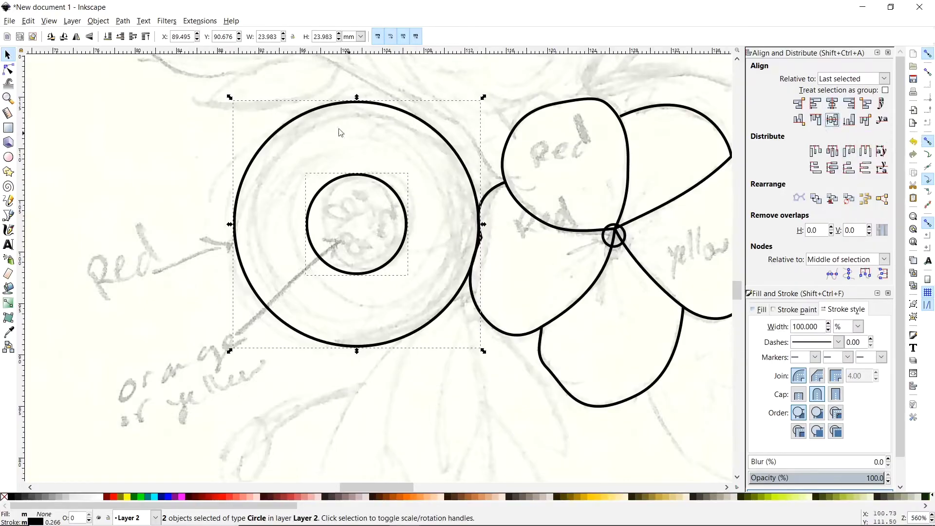
Try aligning the inner circle to the large circle's left and right edges, and centre it again on the vertical axis
{"action": "left_click", "coordinate": [817, 108]}
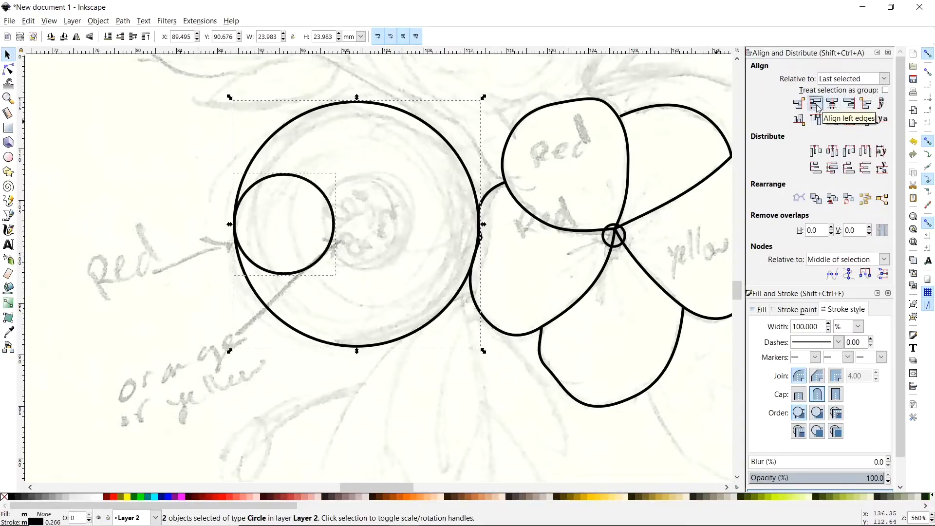
{"action": "left_click", "coordinate": [850, 105]}
{"action": "left_click", "coordinate": [832, 108]}
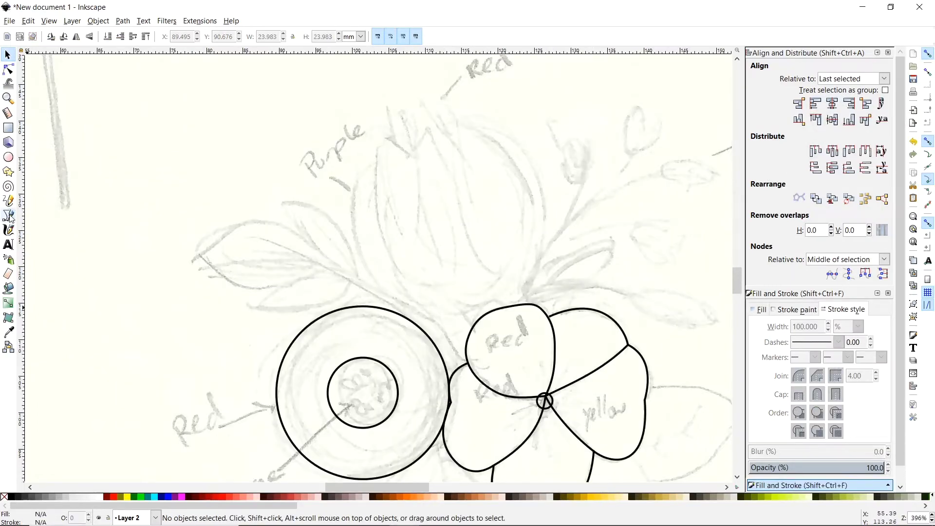
Draw a Bezier line from the junction of the two "Red" petals to the upper-left leaf and bend it along the sketched stem
{"action": "left_click", "coordinate": [8, 216]}
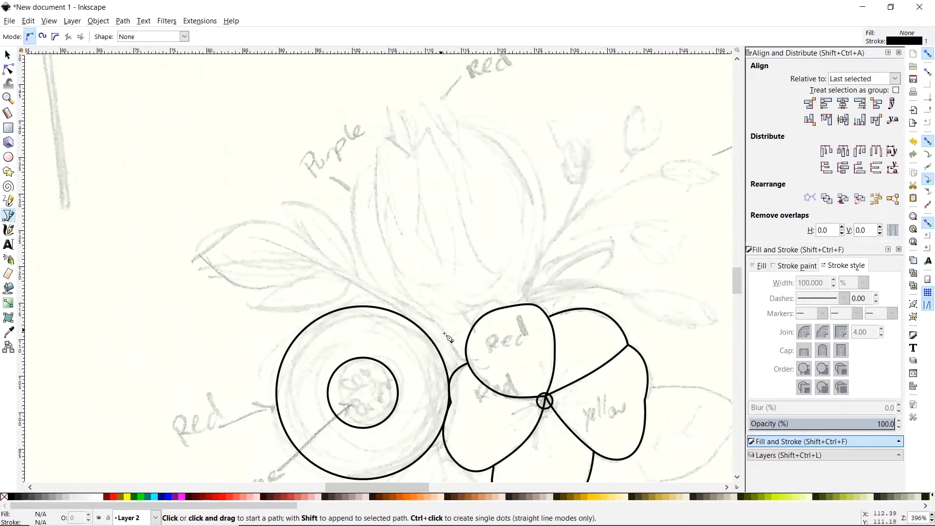
{"action": "left_click", "coordinate": [468, 364]}
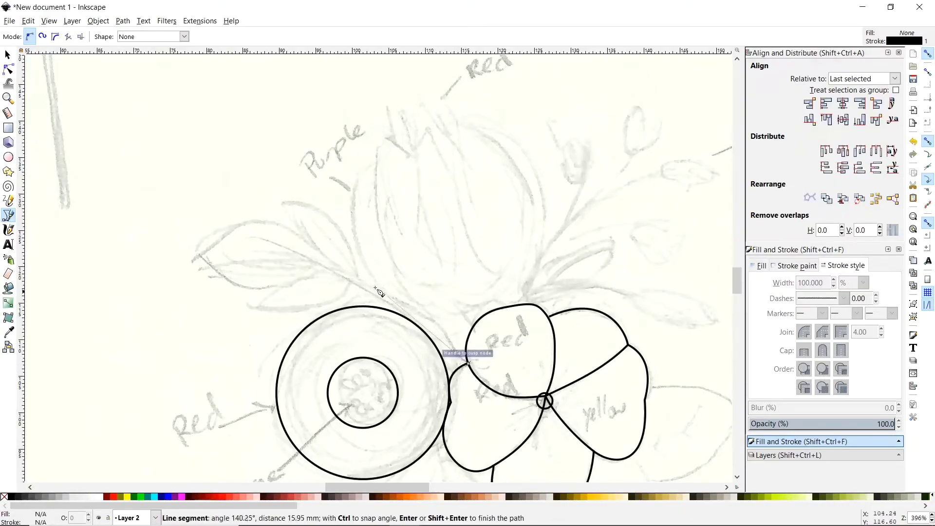
{"action": "double_click", "coordinate": [250, 237]}
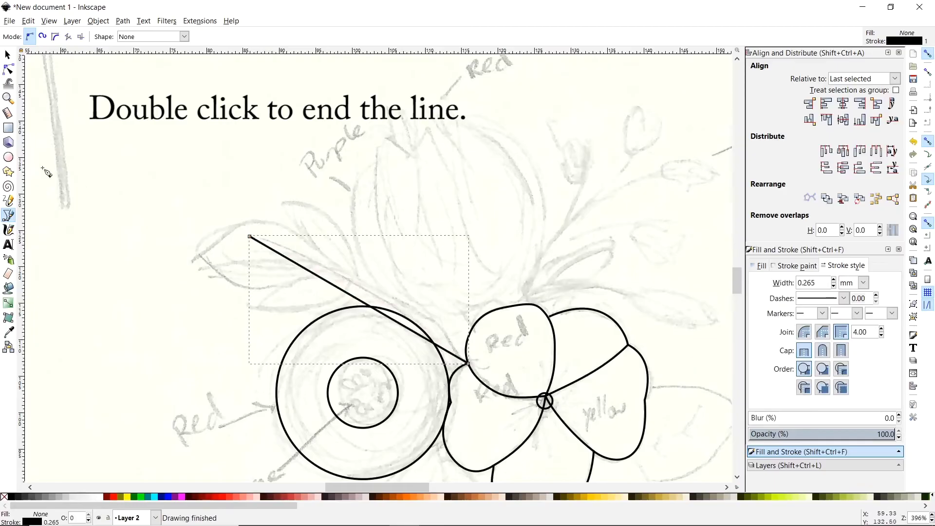
{"action": "left_click", "coordinate": [8, 70]}
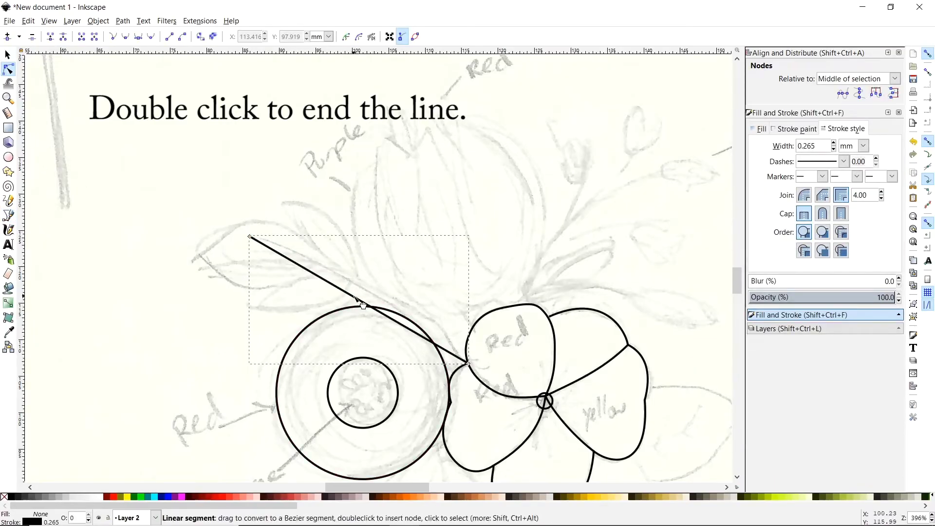
{"action": "left_click_drag", "start_coordinate": [360, 305], "coordinate": [429, 332]}
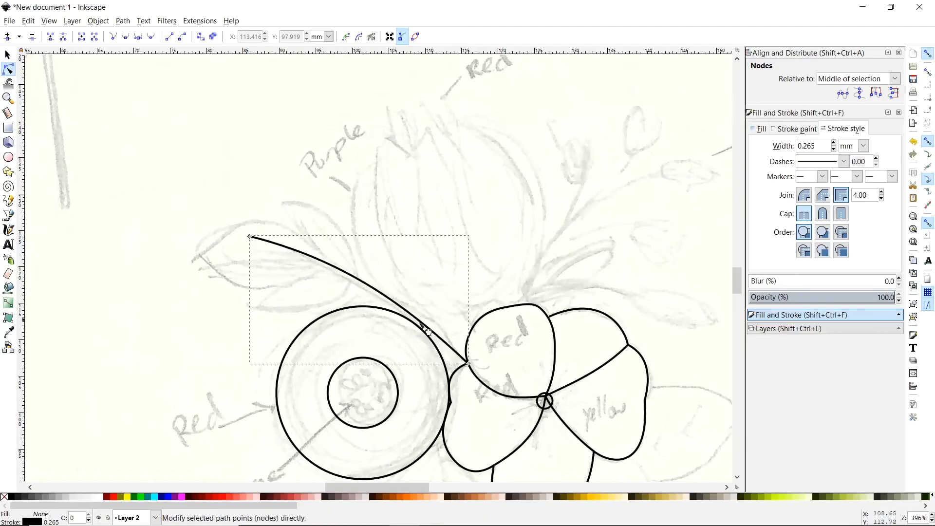
{"action": "left_click_drag", "start_coordinate": [368, 284], "coordinate": [356, 281]}
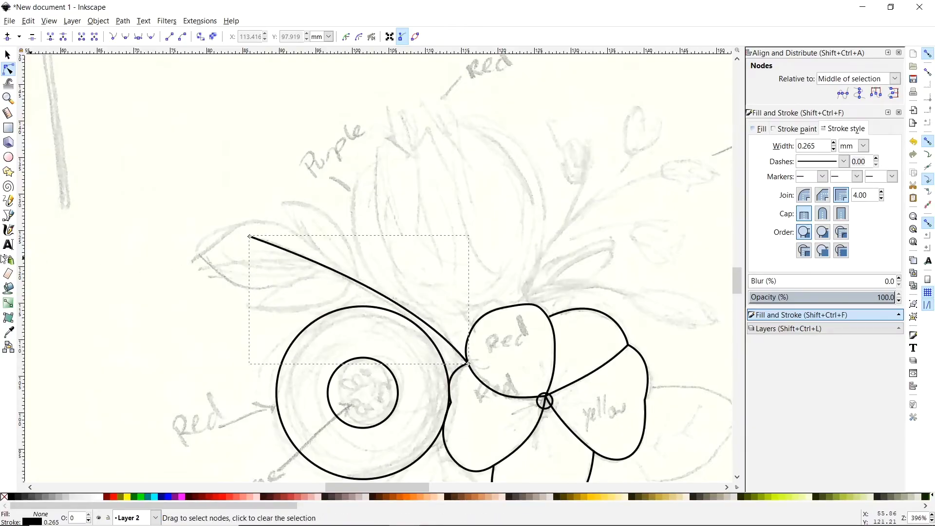
Draw a closed straight-segment path from the stem to the upper-left leaf's tip and back to its starting point
{"action": "left_click", "coordinate": [8, 215]}
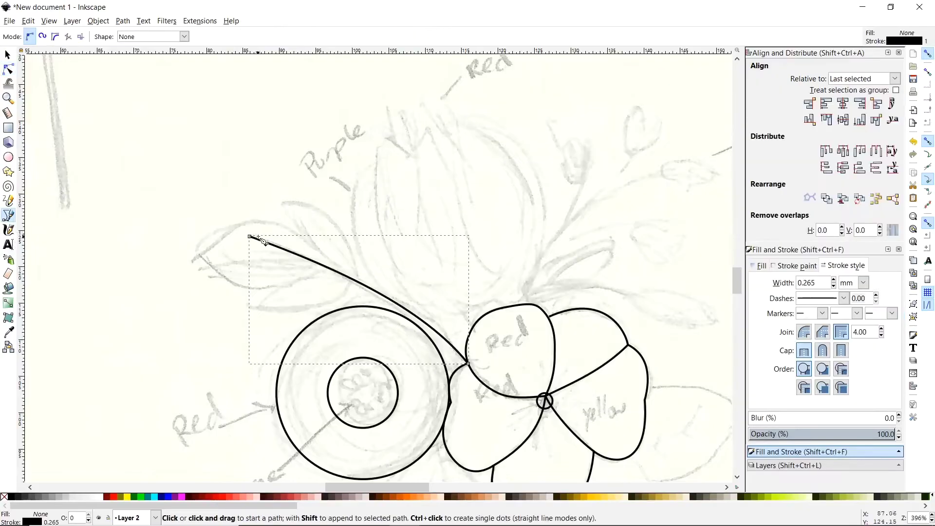
{"action": "left_click", "coordinate": [331, 269]}
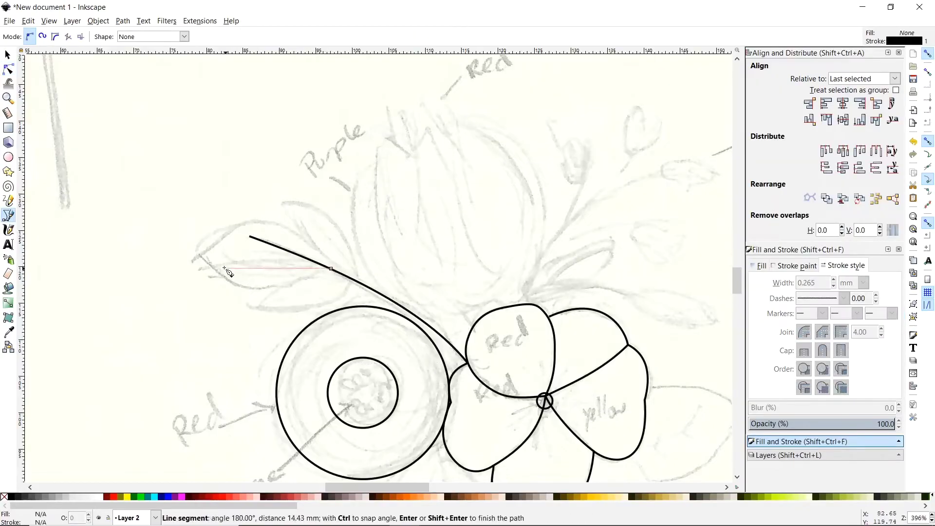
{"action": "left_click", "coordinate": [196, 250]}
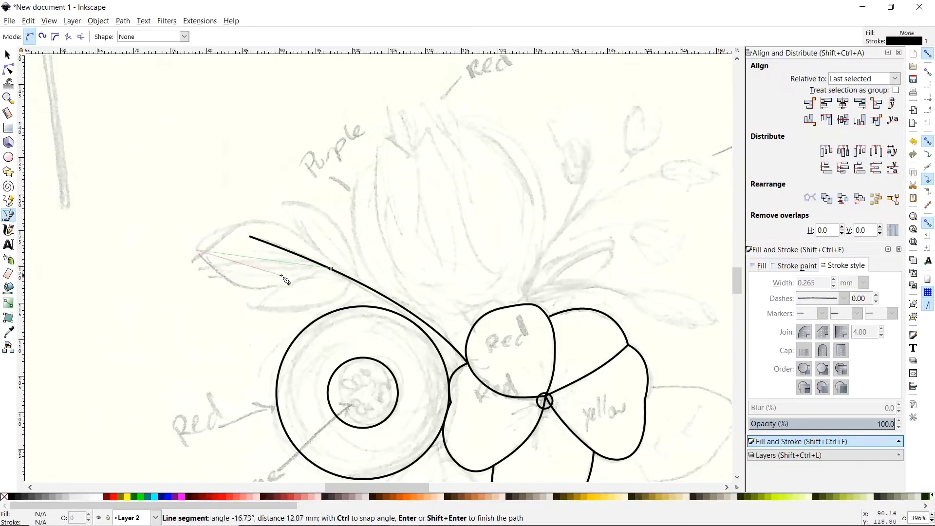
{"action": "left_click", "coordinate": [331, 268]}
{"action": "left_click", "coordinate": [331, 268]}
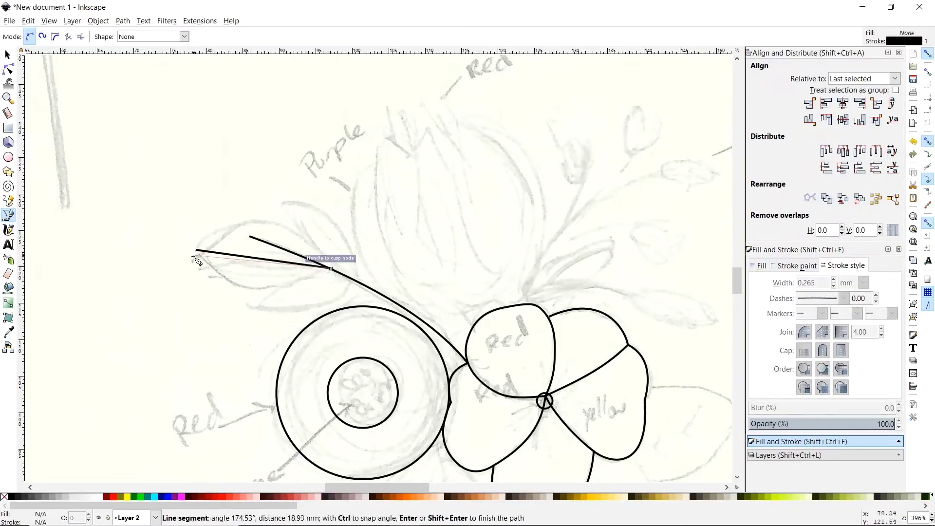
{"action": "double_click", "coordinate": [269, 305]}
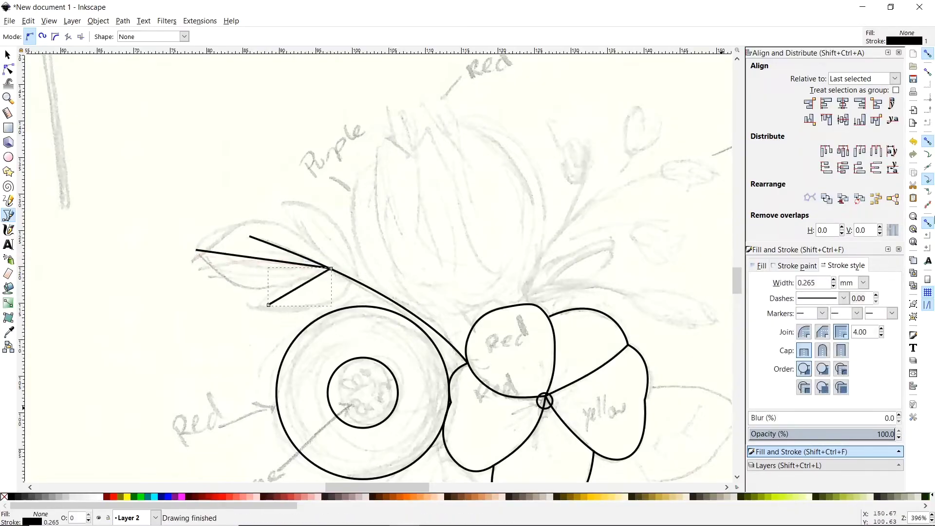
{"action": "left_click", "coordinate": [914, 142]}
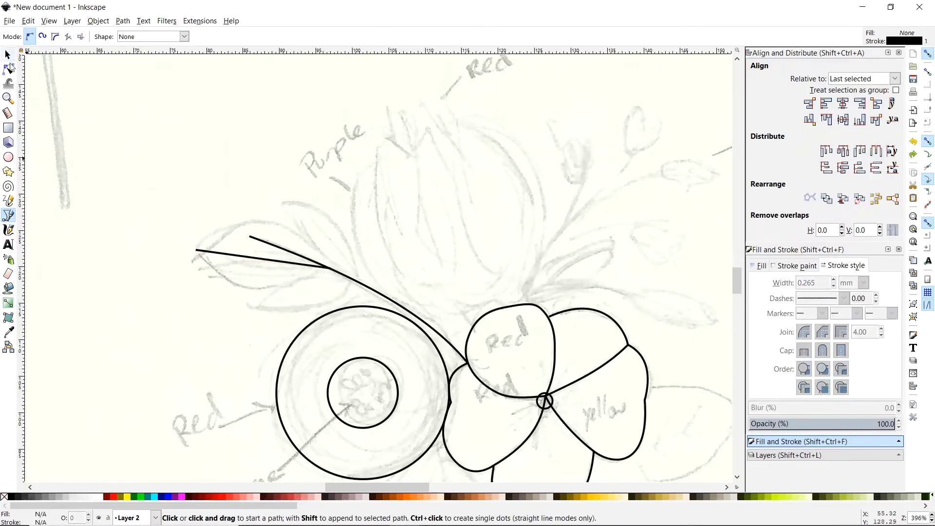
Bend the two segments of the closed leaf path outward to form the leaf's lower and upper edges along the sketch
{"action": "left_click", "coordinate": [8, 69]}
{"action": "left_click", "coordinate": [266, 266]}
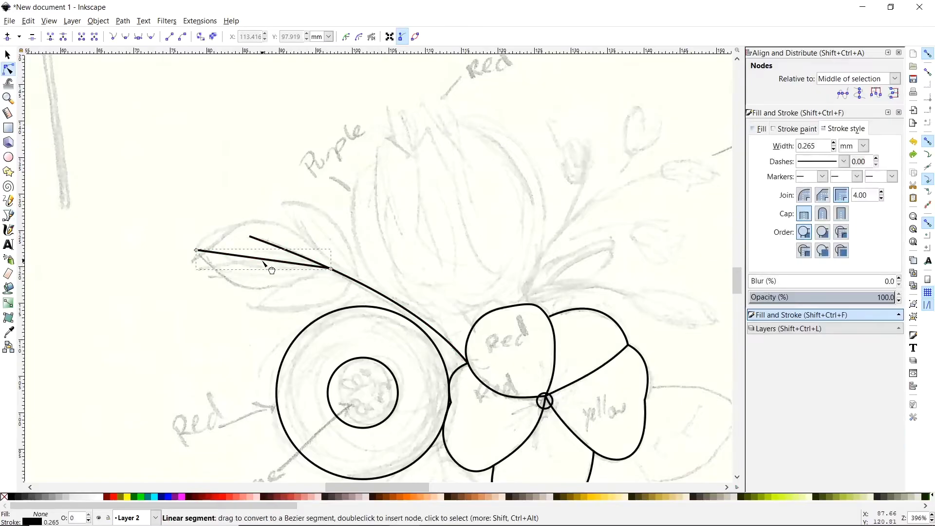
{"action": "left_click_drag", "start_coordinate": [267, 266], "coordinate": [262, 297]}
{"action": "left_click_drag", "start_coordinate": [258, 264], "coordinate": [283, 232]}
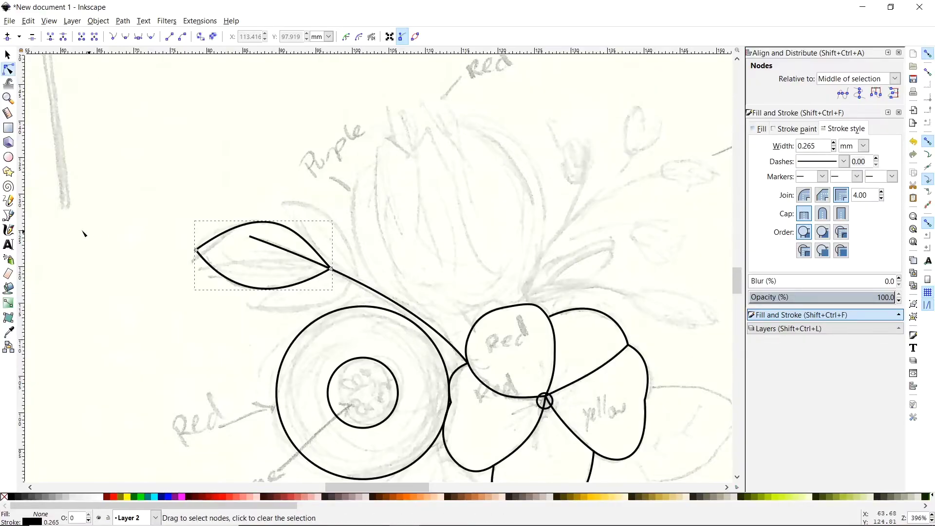
Draw a closed path from the stem to the smaller upper leaf's tip and back, and bend its segments to the sketched leaf edges
{"action": "left_click", "coordinate": [8, 215]}
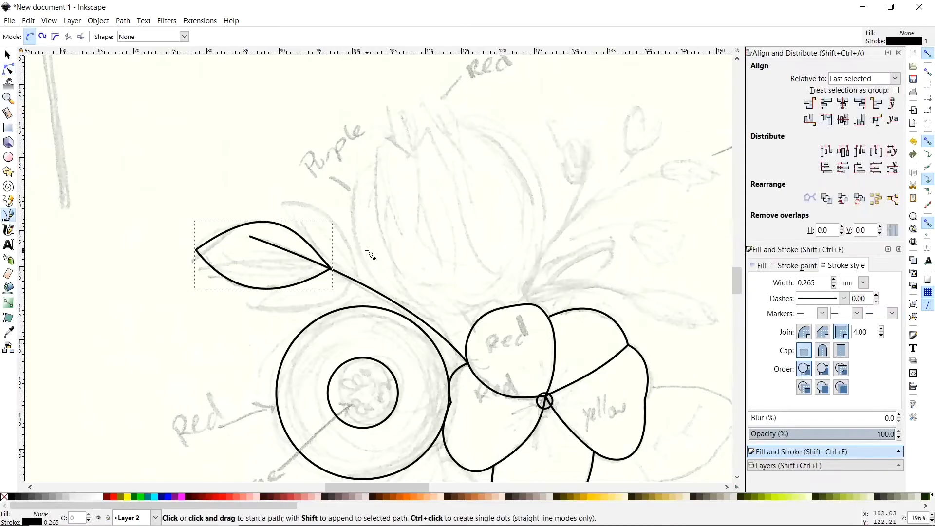
{"action": "left_click", "coordinate": [358, 282]}
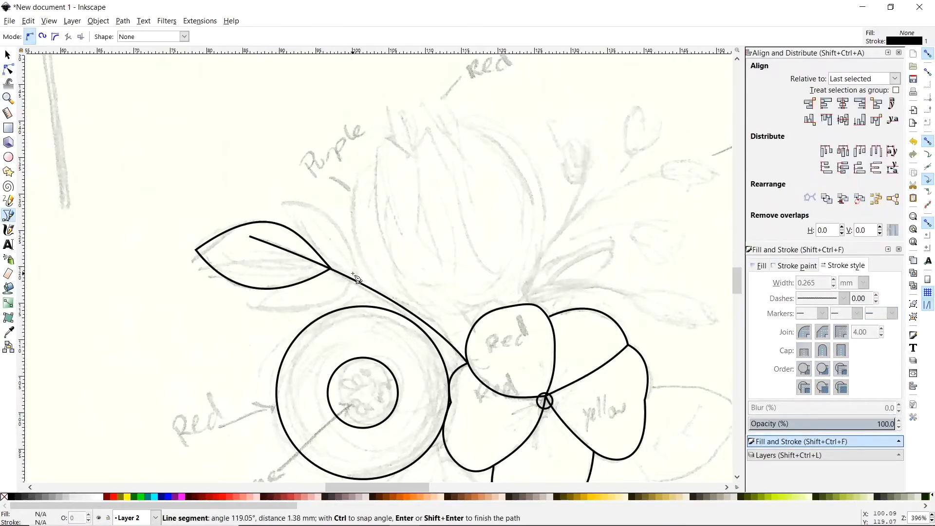
{"action": "left_click", "coordinate": [284, 202]}
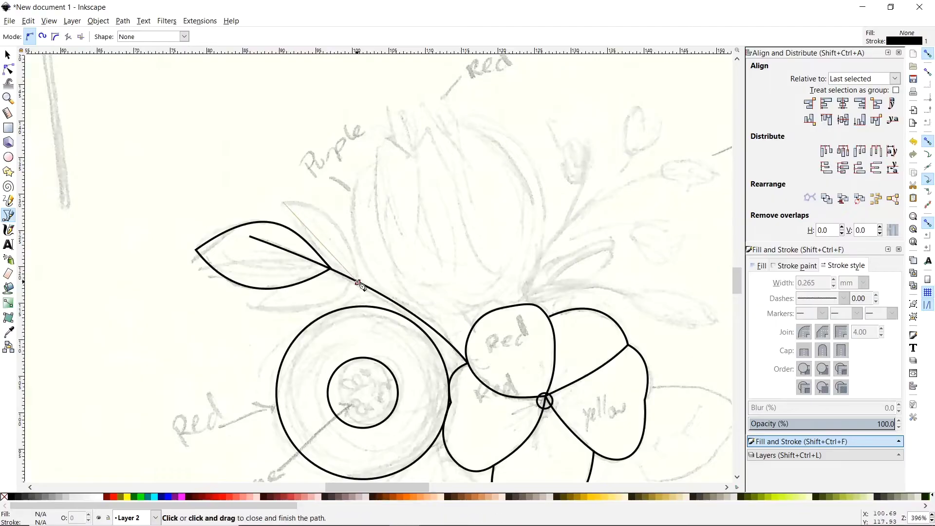
{"action": "left_click", "coordinate": [359, 283]}
{"action": "key", "text": "n"}
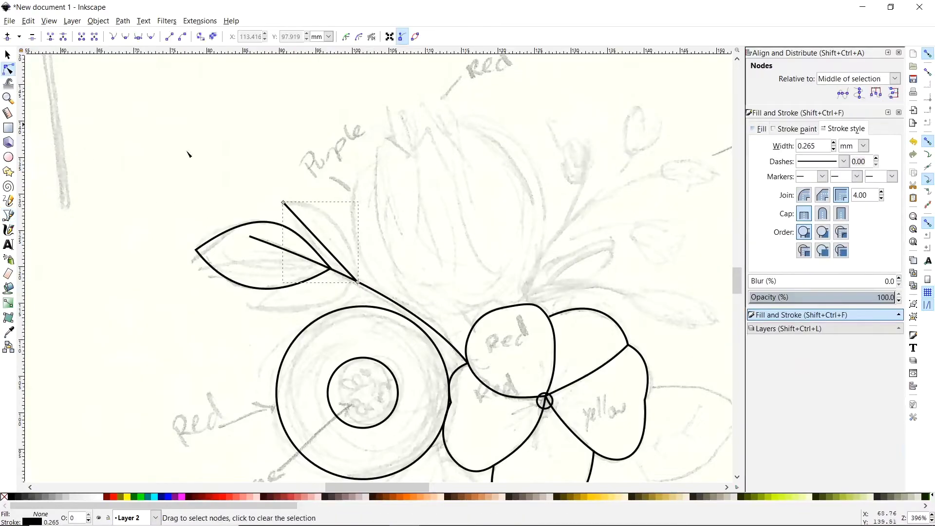
{"action": "left_click_drag", "start_coordinate": [329, 261], "coordinate": [314, 243]}
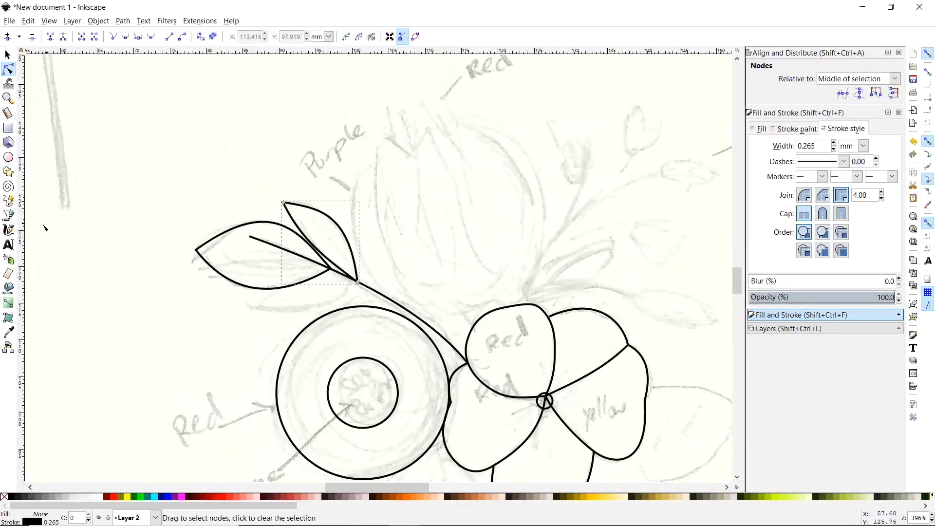
{"action": "left_click", "coordinate": [8, 215]}
{"action": "left_click", "coordinate": [94, 255]}
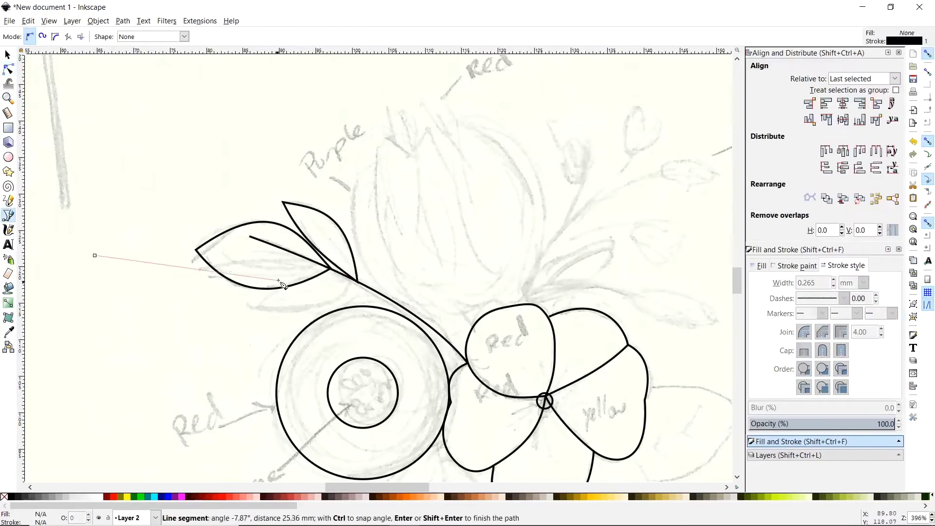
{"action": "double_click", "coordinate": [172, 269]}
{"action": "key", "text": "Escape"}
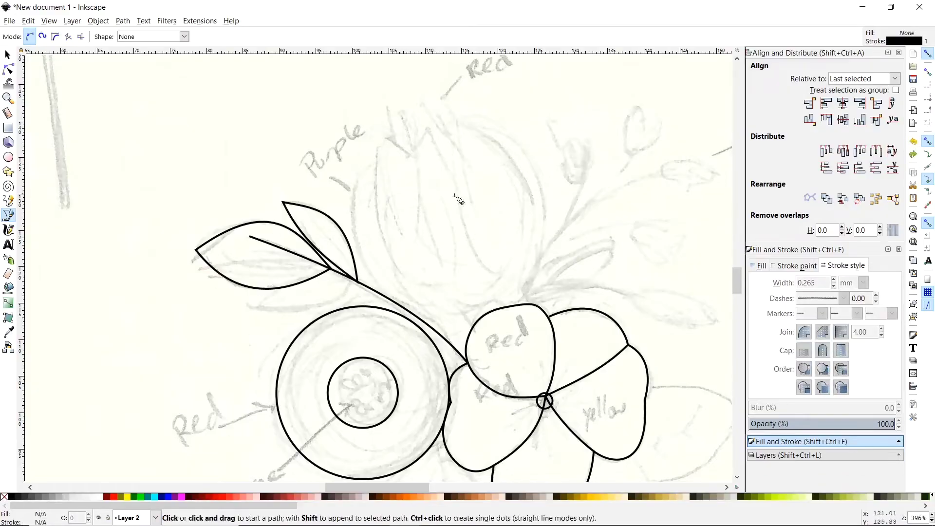
Draw a Bezier line from the smaller upper leaf's tip to its base on the stem and bend it slightly as the midrib
{"action": "left_click", "coordinate": [284, 203]}
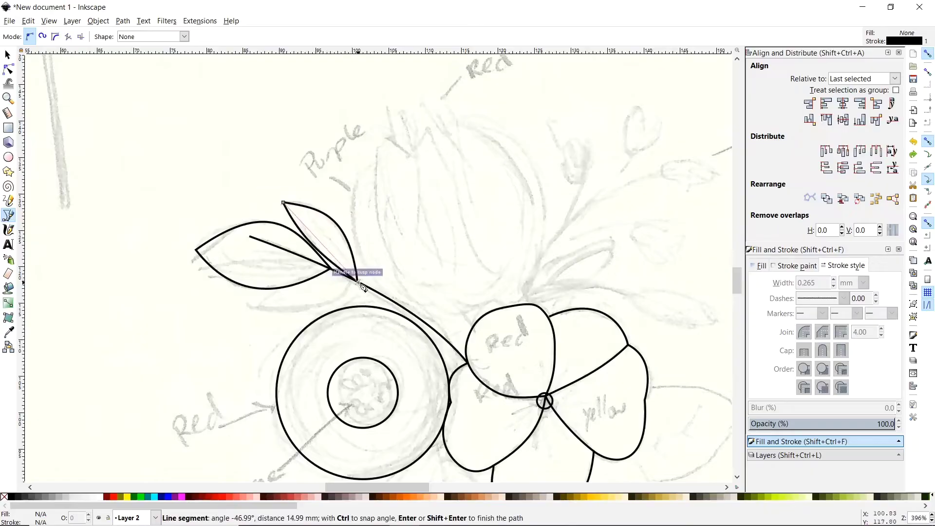
{"action": "double_click", "coordinate": [359, 283]}
{"action": "left_click", "coordinate": [9, 70]}
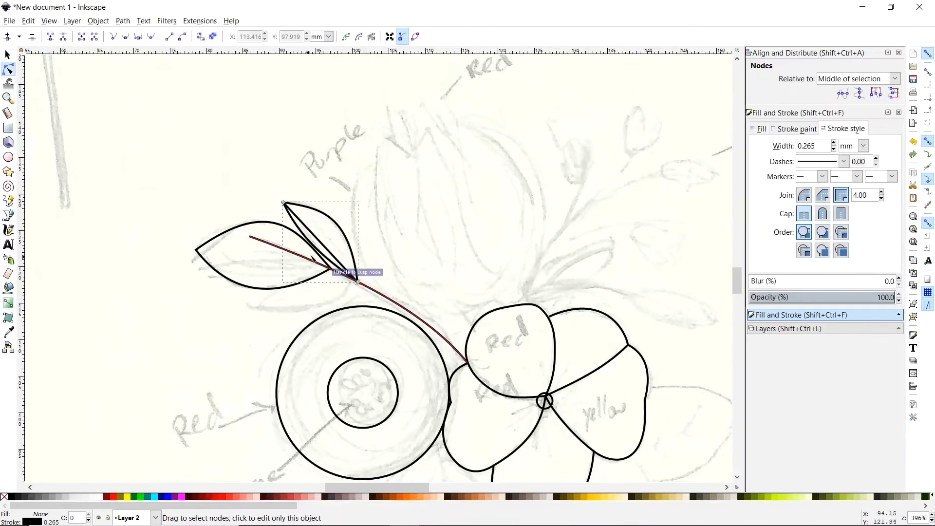
{"action": "left_click_drag", "start_coordinate": [337, 250], "coordinate": [339, 249]}
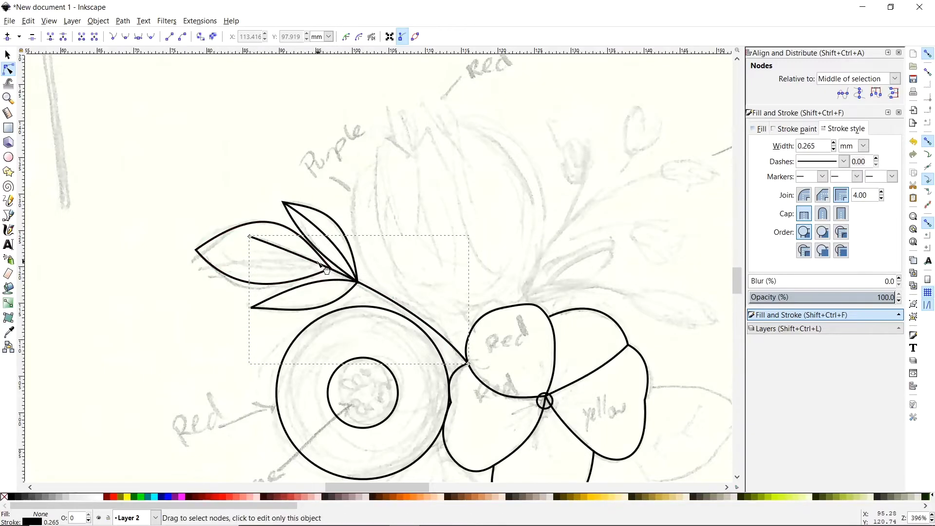
Insert a node in the stem at the large left leaf's base and move the stem's end to curve along the leaf's middle
{"action": "left_click", "coordinate": [331, 272]}
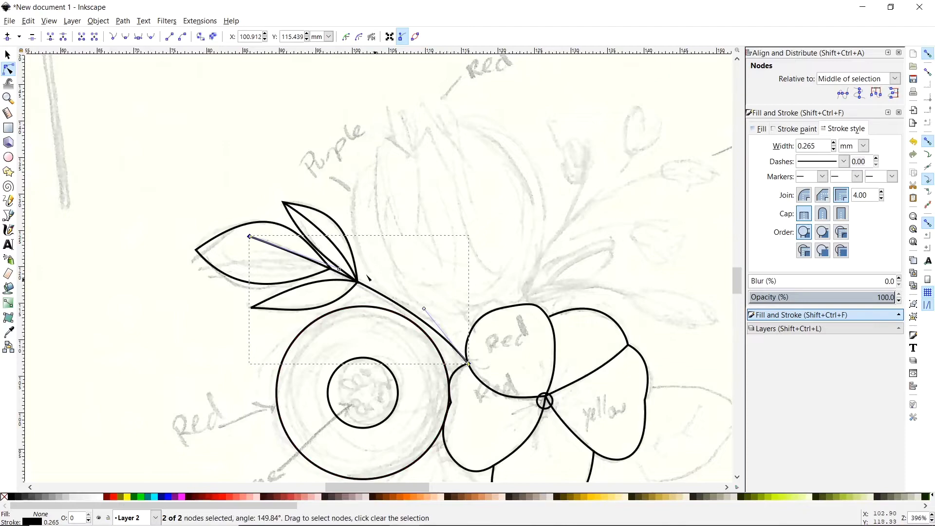
{"action": "double_click", "coordinate": [329, 267]}
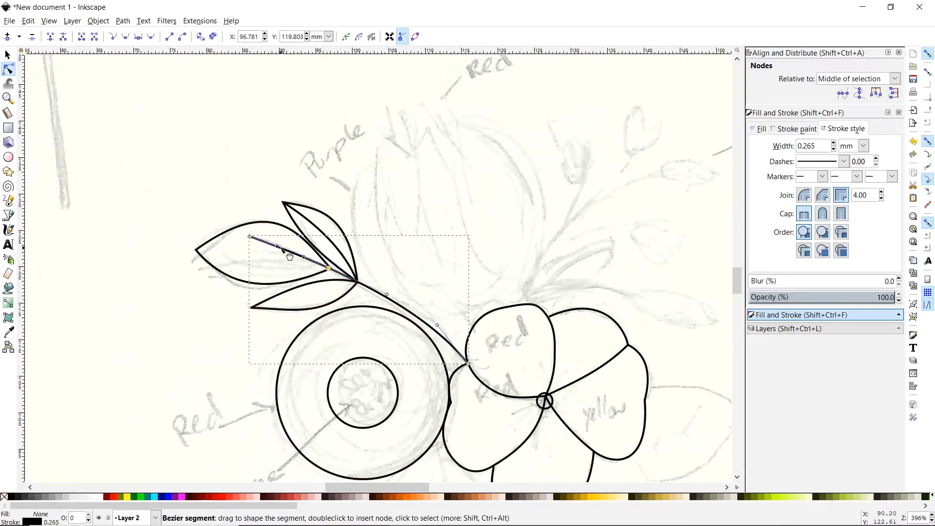
{"action": "left_click_drag", "start_coordinate": [251, 238], "coordinate": [246, 259]}
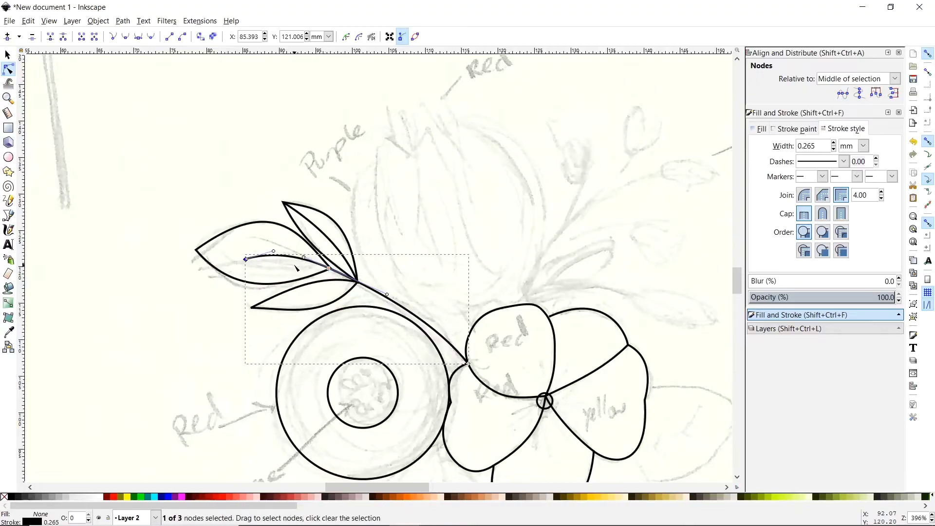
{"action": "mouse_move", "coordinate": [246, 259]}
{"action": "left_mouse_down"}
{"action": "mouse_move", "coordinate": [238, 253]}
{"action": "mouse_move", "coordinate": [264, 248]}
{"action": "mouse_move", "coordinate": [230, 250]}
{"action": "left_mouse_up"}
{"action": "scroll", "coordinate": [366, 282], "scroll_direction": "down", "scroll_amount": 7}
{"action": "left_click", "coordinate": [306, 303]}
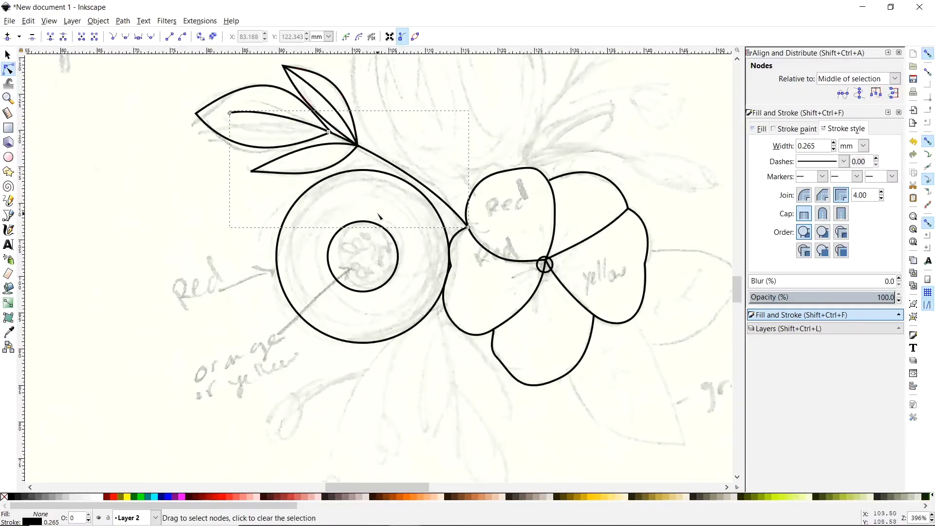
Insert nodes where the upper "Red" petal's outline crosses the flower's small centre circle and remove the part inside the circle
{"action": "scroll", "coordinate": [506, 453], "scroll_direction": "down", "scroll_amount": 2}
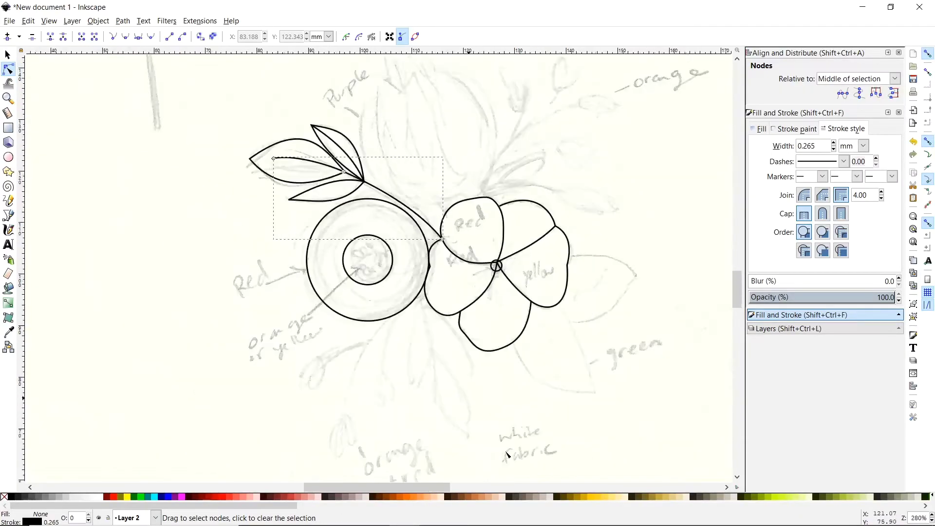
{"action": "scroll", "coordinate": [425, 261], "scroll_direction": "up", "scroll_amount": 5}
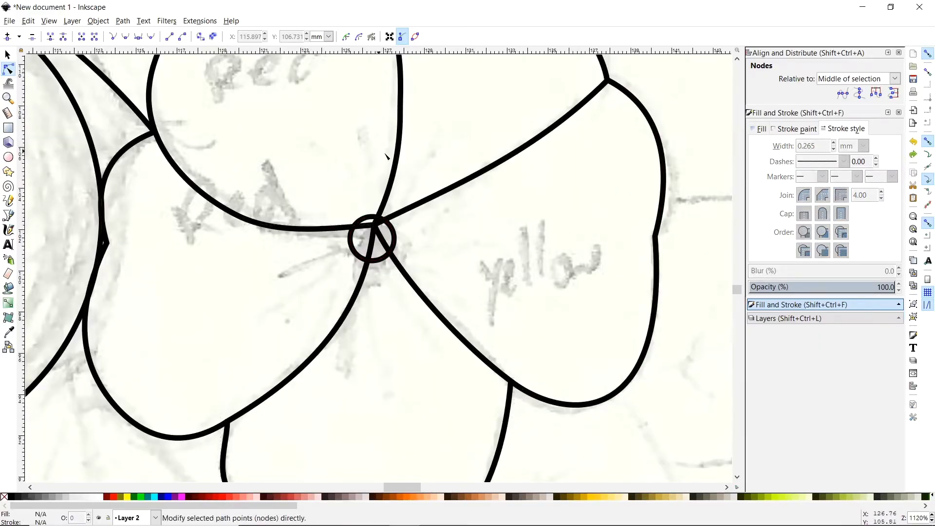
{"action": "left_click", "coordinate": [393, 165]}
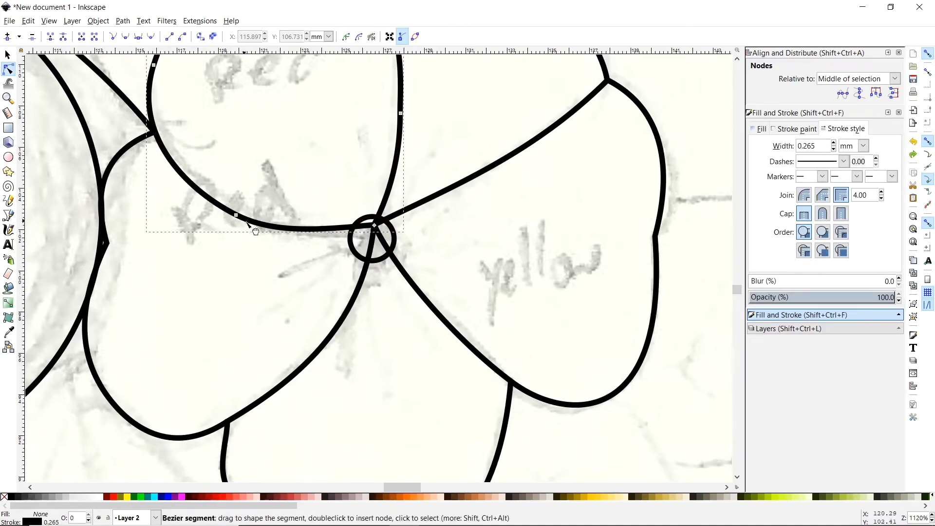
{"action": "left_click", "coordinate": [353, 228]}
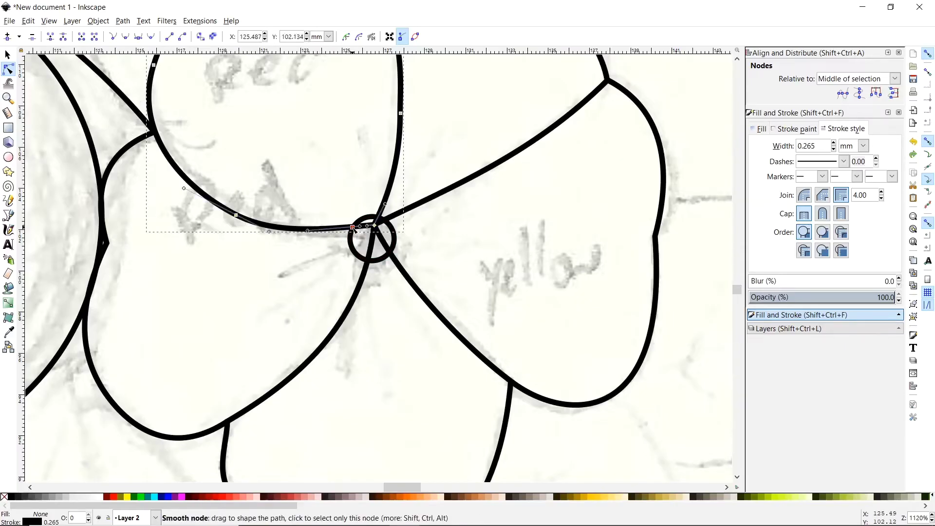
{"action": "left_click", "coordinate": [378, 217]}
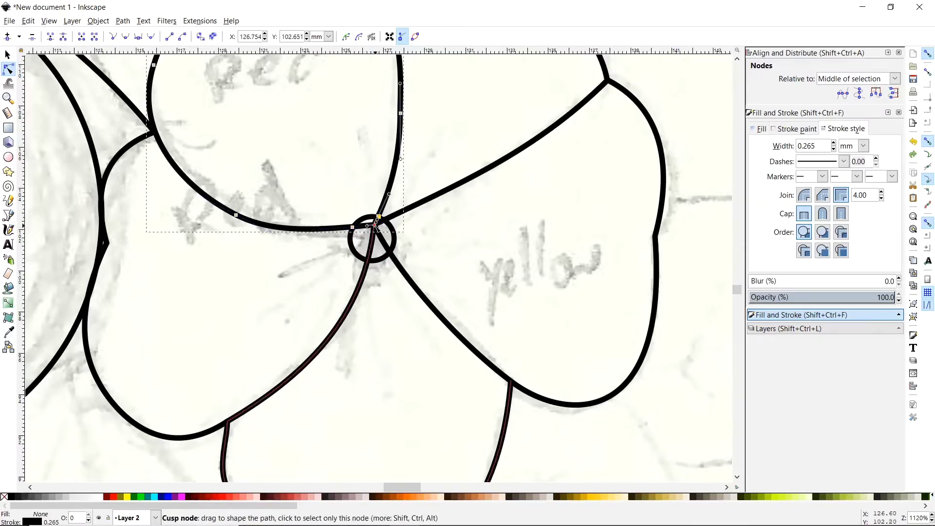
{"action": "left_click", "coordinate": [375, 225]}
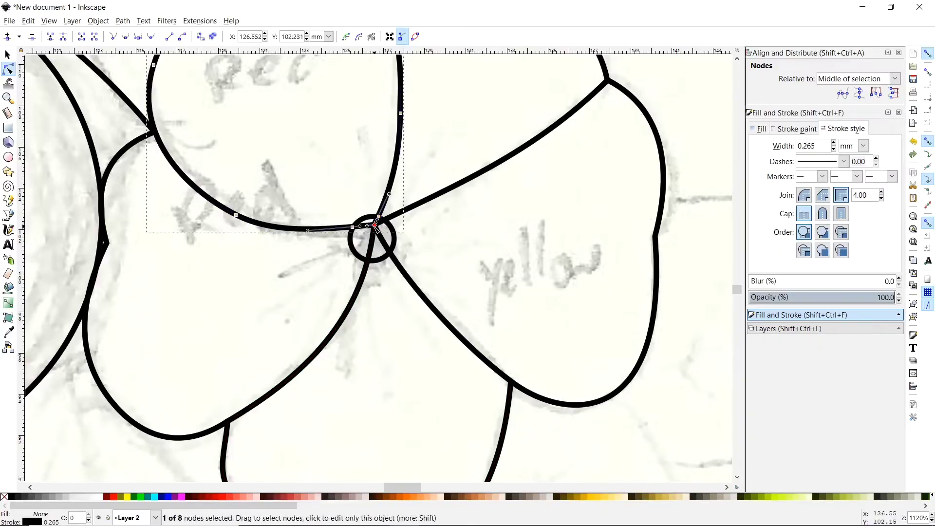
{"action": "left_click", "coordinate": [353, 228], "text": "shift"}
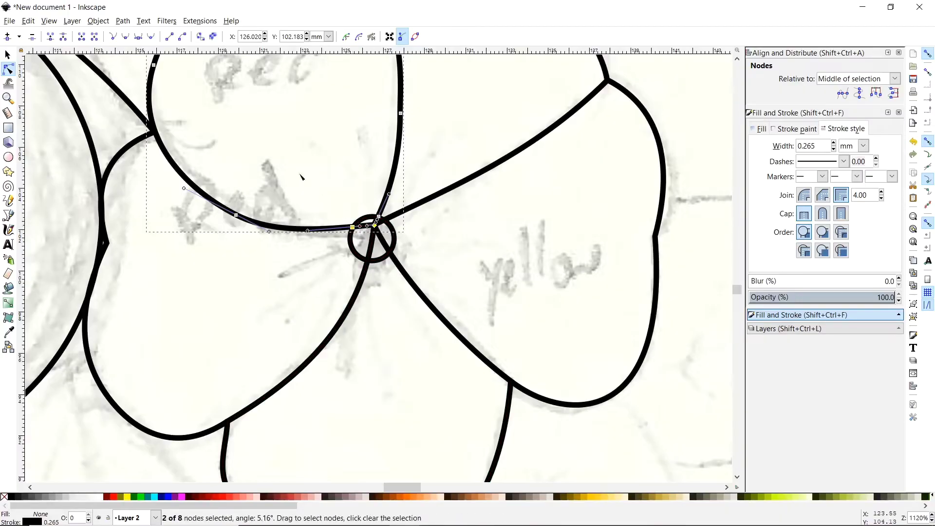
{"action": "left_click", "coordinate": [97, 40]}
{"action": "left_click", "coordinate": [375, 226]}
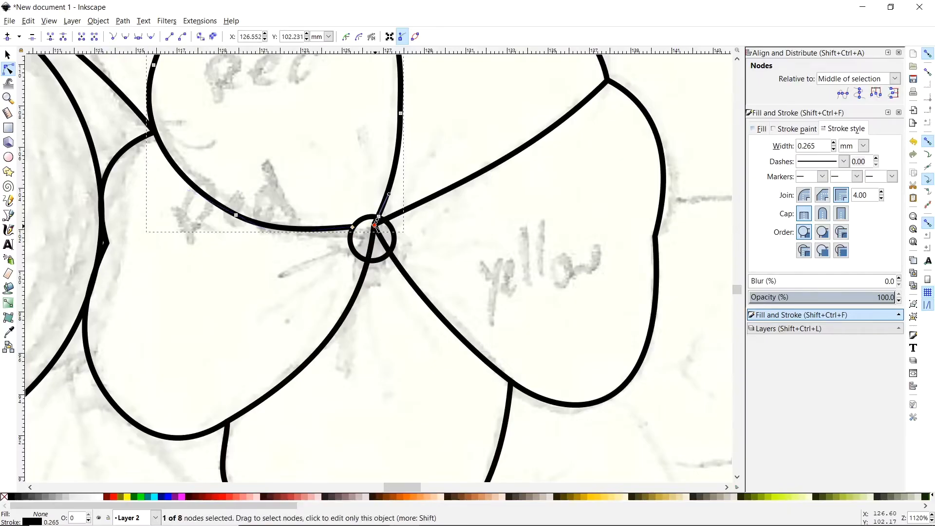
{"action": "left_click_drag", "start_coordinate": [375, 226], "coordinate": [343, 183]}
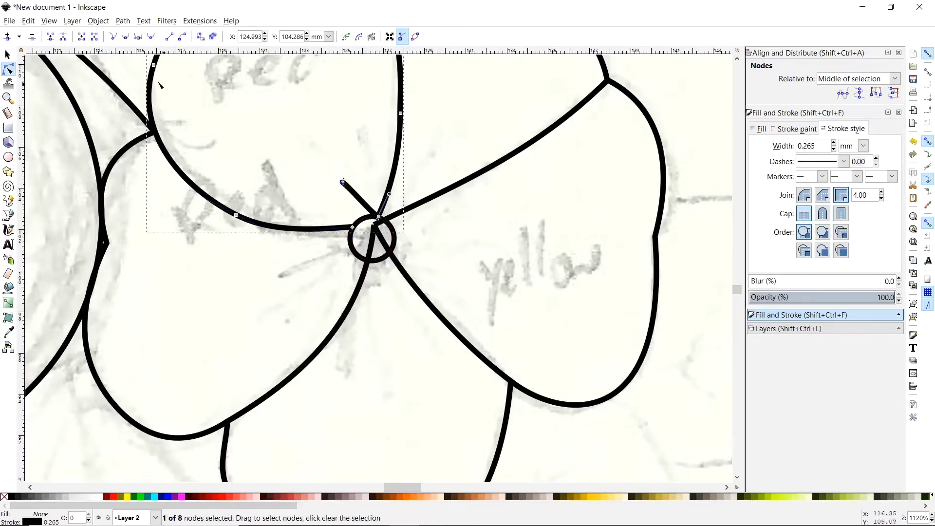
{"action": "left_click", "coordinate": [34, 43]}
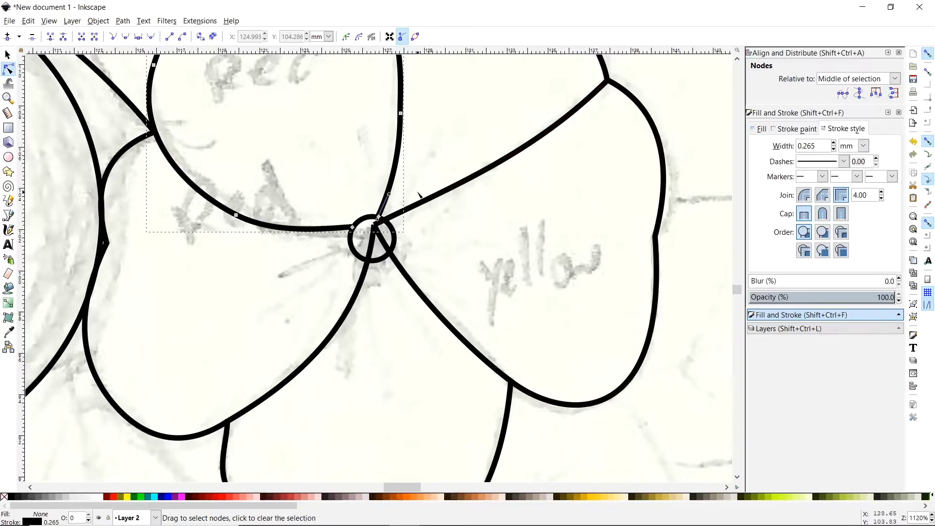
Trim the line between the upper-right and "yellow" petals at the small centre circle by inserting a node there and deleting the inner end node
{"action": "left_click", "coordinate": [413, 209]}
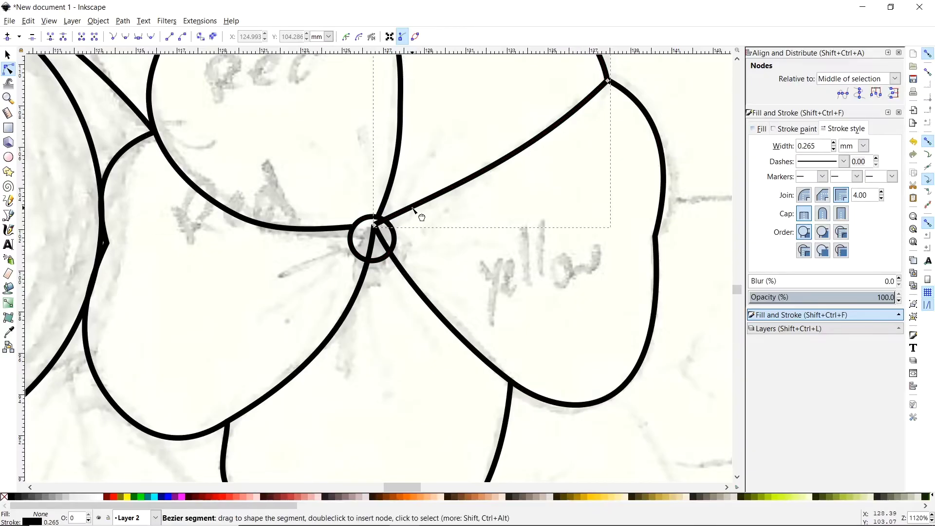
{"action": "left_click", "coordinate": [386, 222]}
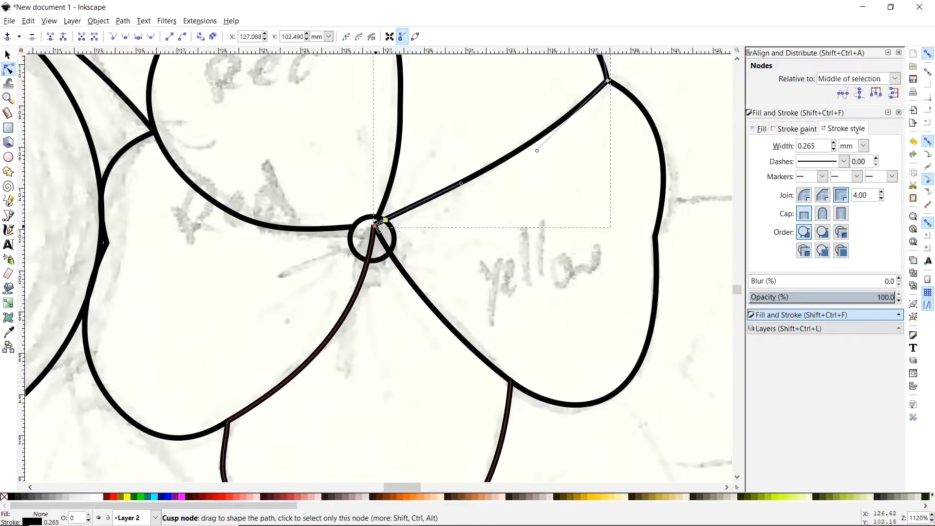
{"action": "left_click", "coordinate": [376, 225]}
{"action": "left_click", "coordinate": [32, 38]}
Insert a node where the "yellow" petal's lower edge meets the small centre circle and delete the end node inside it
{"action": "left_click", "coordinate": [410, 280]}
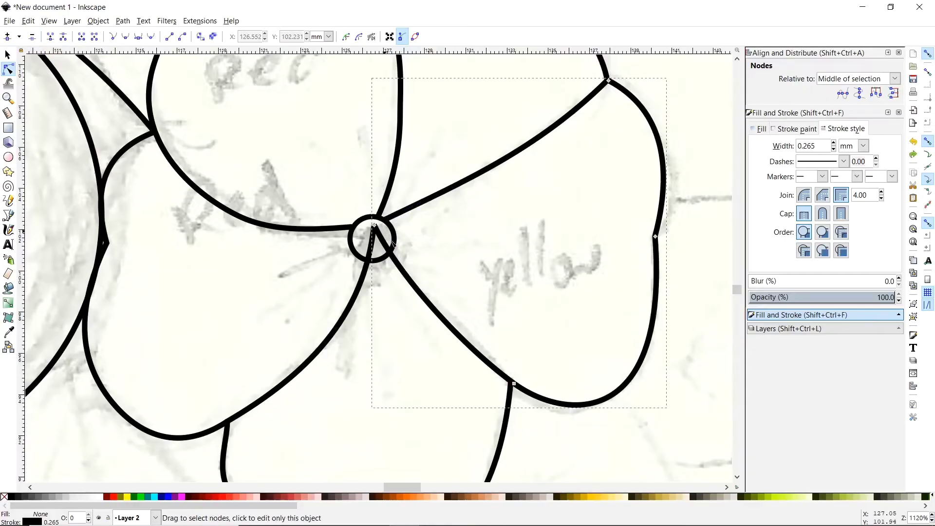
{"action": "left_click", "coordinate": [415, 286]}
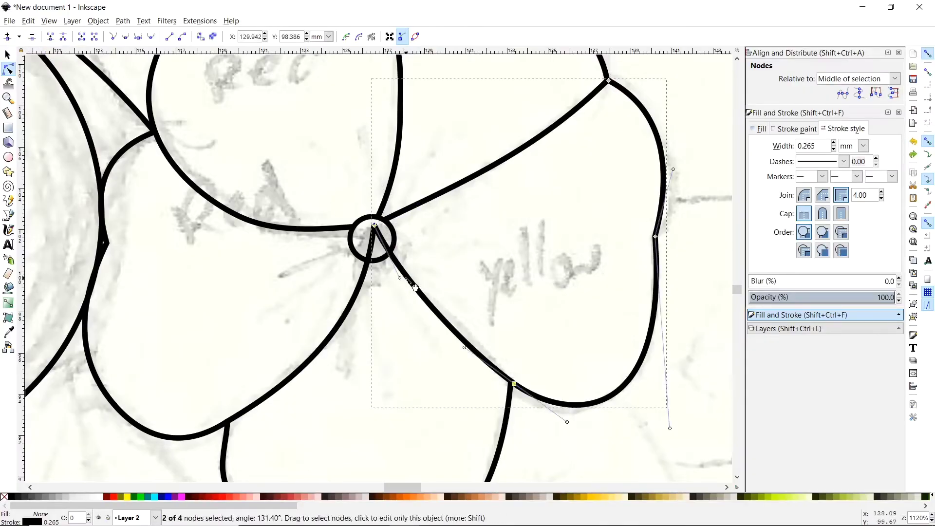
{"action": "double_click", "coordinate": [390, 253]}
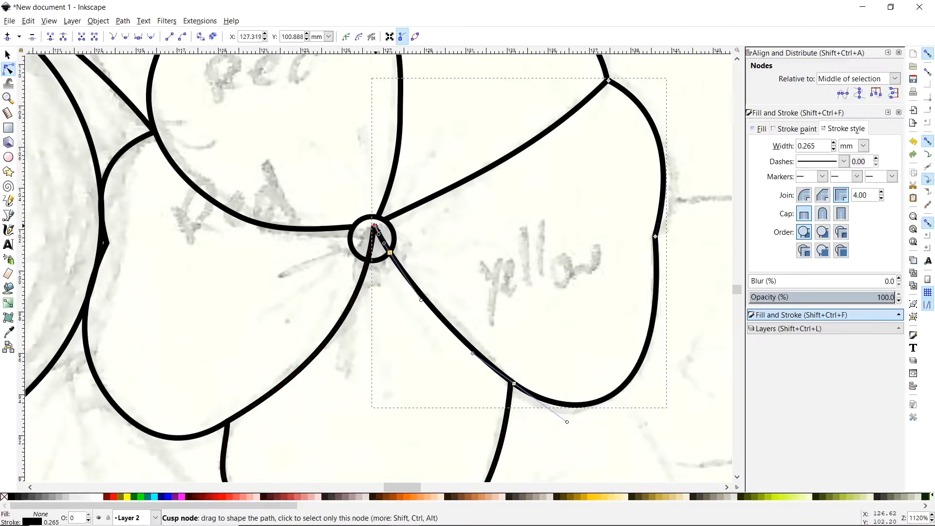
{"action": "left_click", "coordinate": [32, 38]}
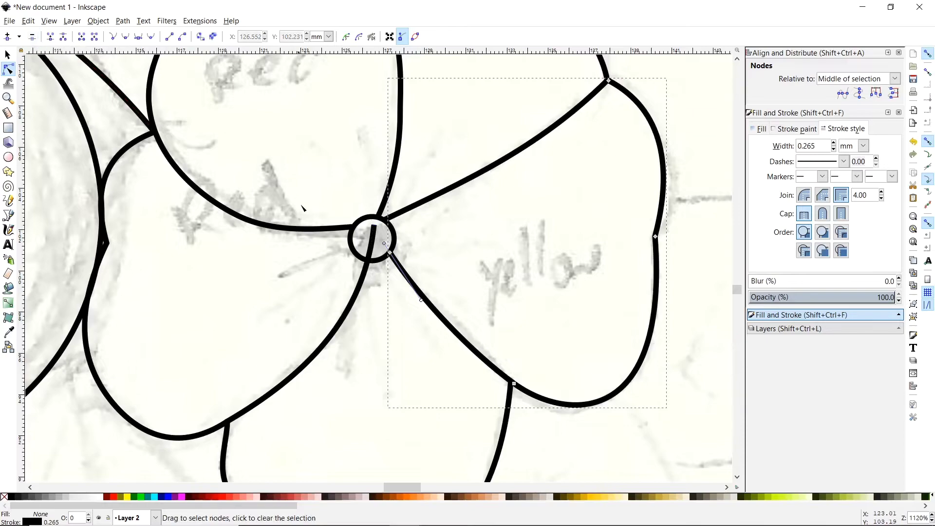
Insert a node where the bottom petal's path meets the small centre circle, delete its end node inside the circle, and deselect the path
{"action": "left_click", "coordinate": [356, 287]}
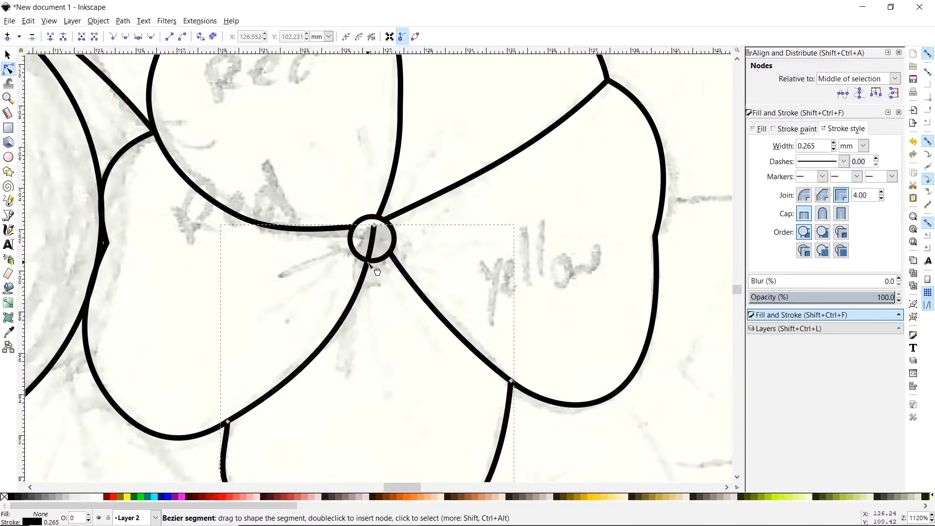
{"action": "left_click", "coordinate": [368, 262]}
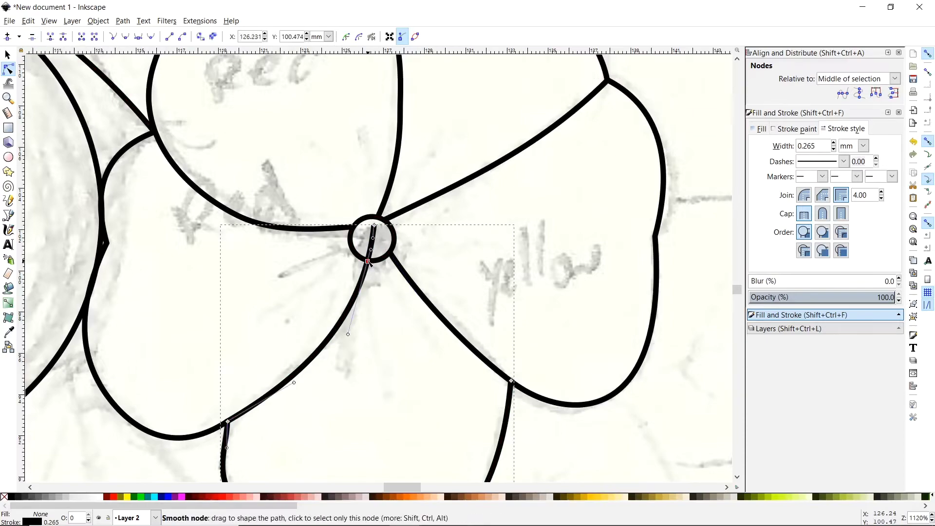
{"action": "left_click", "coordinate": [375, 226]}
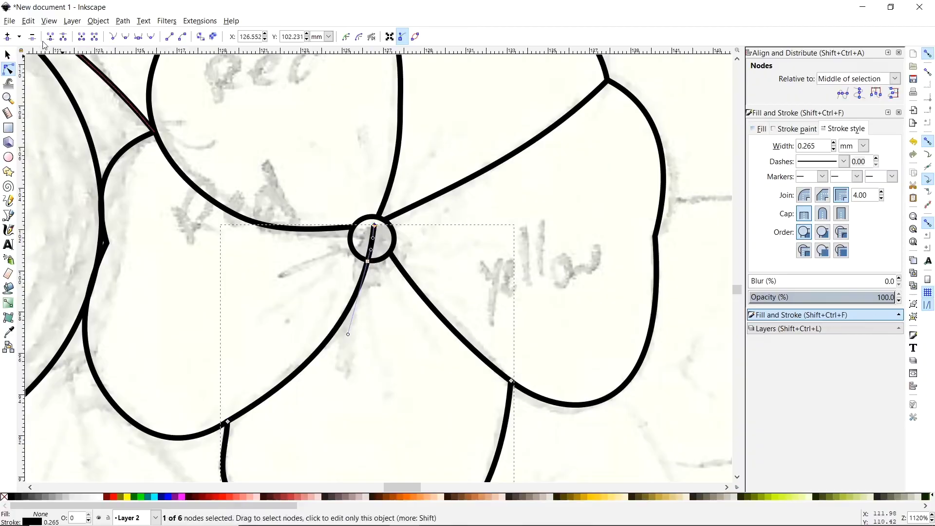
{"action": "key", "text": "Delete"}
{"action": "left_click", "coordinate": [735, 429]}
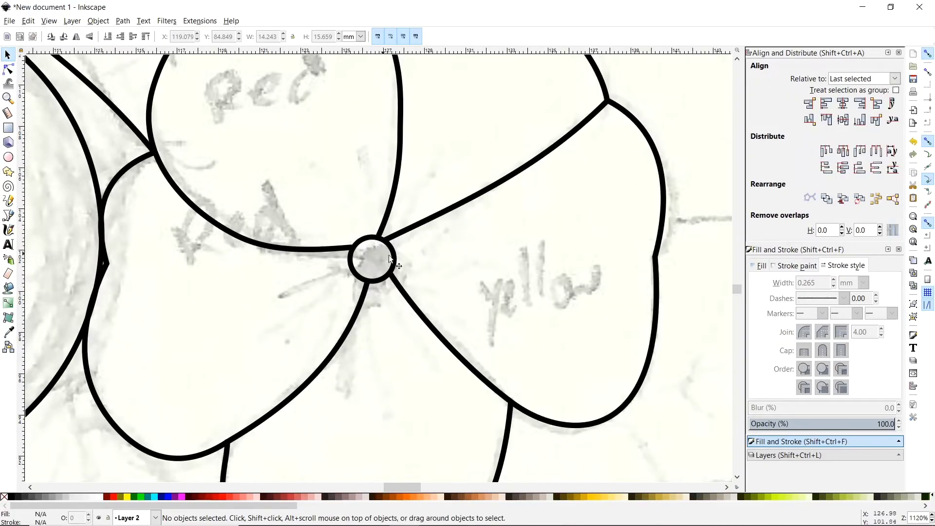
{"action": "scroll", "coordinate": [442, 272], "scroll_direction": "down", "scroll_amount": 4}
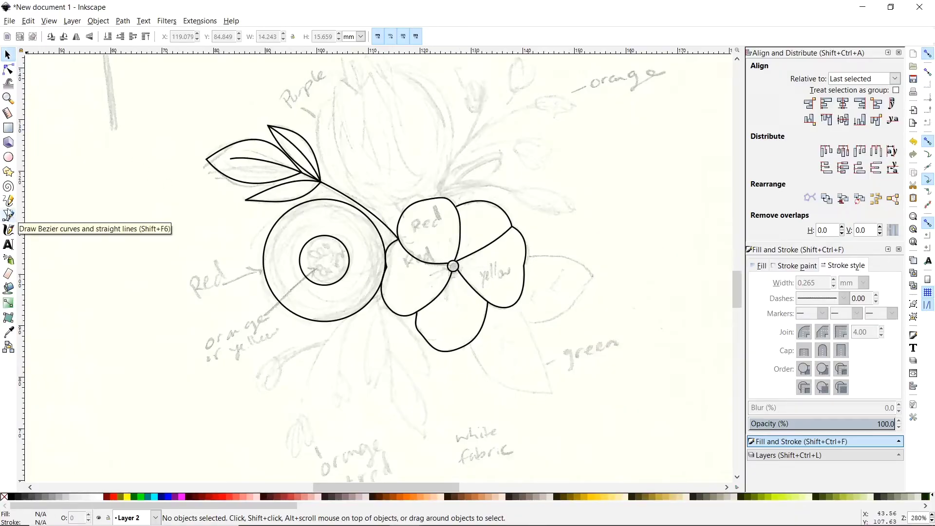
Try enlarging all the traced shapes slightly, undo the resize, and deselect everything
{"action": "mouse_move", "coordinate": [165, 119]}
{"action": "left_mouse_down"}
{"action": "mouse_move", "coordinate": [281, 218]}
{"action": "mouse_move", "coordinate": [561, 413]}
{"action": "left_mouse_up"}
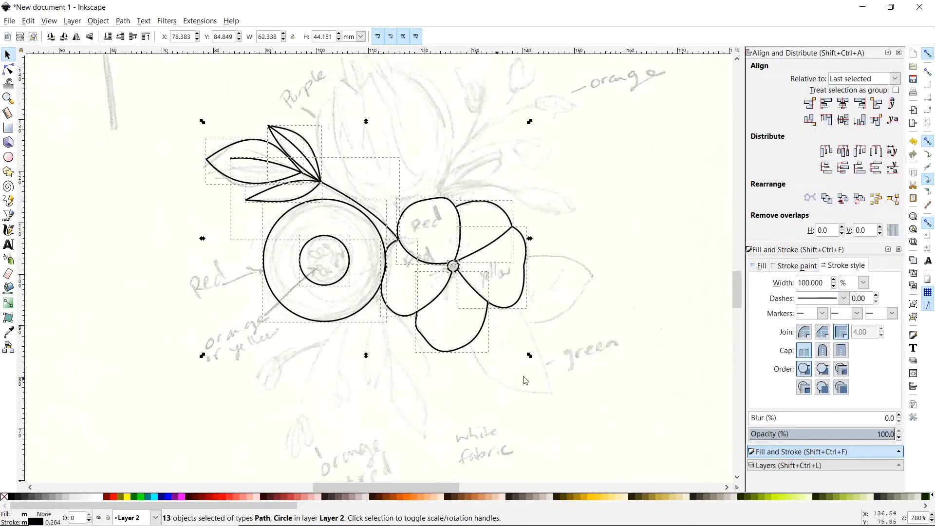
{"action": "mouse_move", "coordinate": [531, 358]}
{"action": "left_mouse_down"}
{"action": "mouse_move", "coordinate": [680, 521]}
{"action": "mouse_move", "coordinate": [505, 338]}
{"action": "mouse_move", "coordinate": [532, 301]}
{"action": "left_mouse_up"}
{"action": "scroll", "coordinate": [558, 333], "scroll_direction": "up", "scroll_amount": 4}
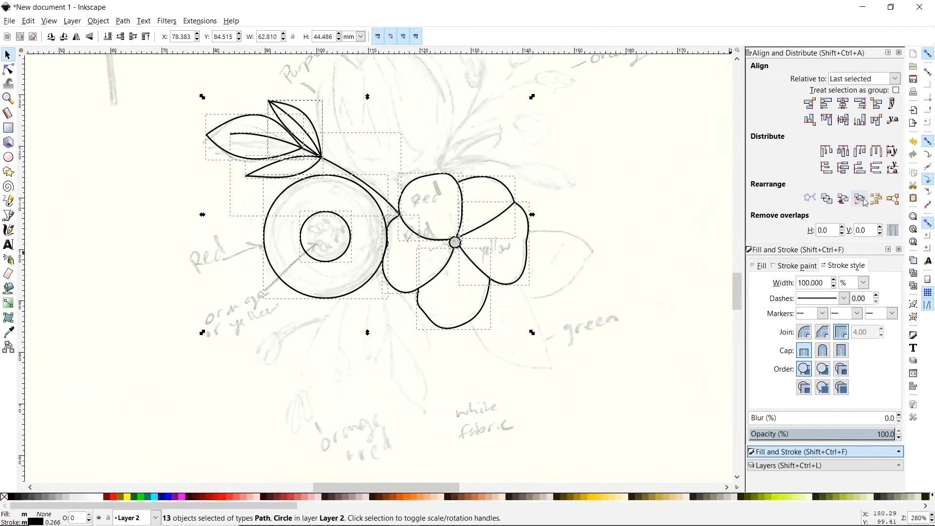
{"action": "left_click", "coordinate": [915, 144]}
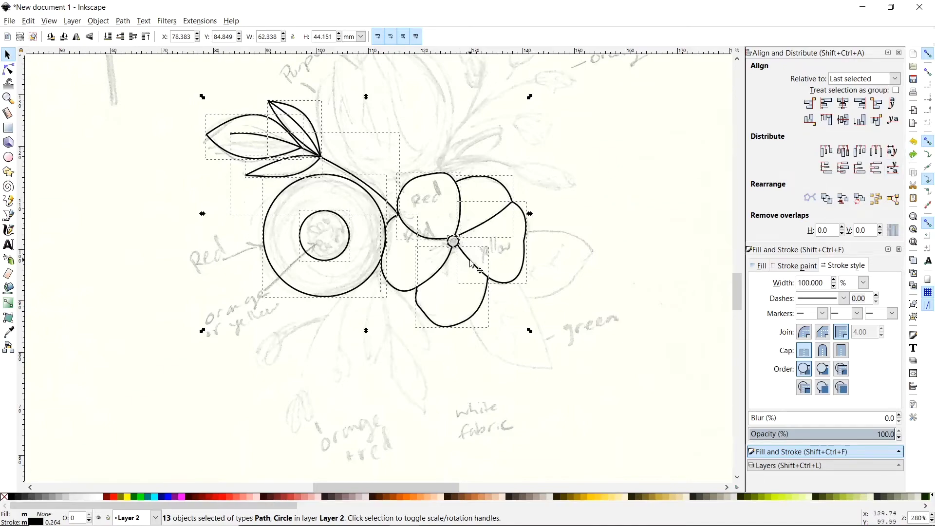
{"action": "left_click", "coordinate": [432, 350]}
{"action": "scroll", "coordinate": [432, 350], "scroll_direction": "up", "scroll_amount": 2}
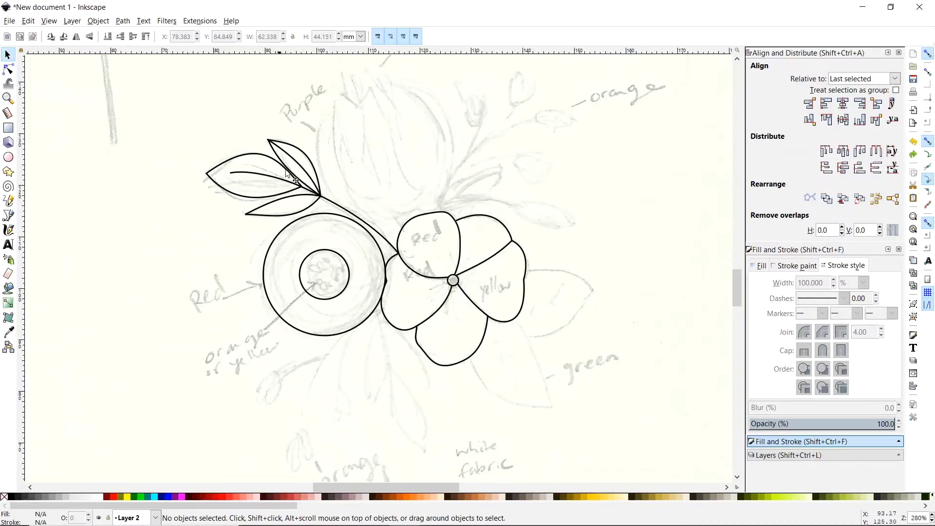
{"action": "left_click", "coordinate": [133, 23]}
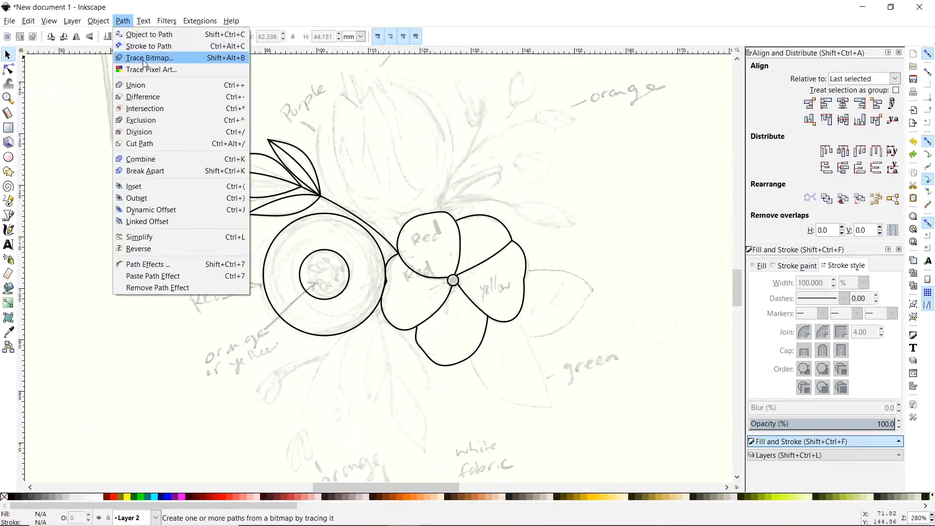
{"action": "left_click", "coordinate": [128, 22]}
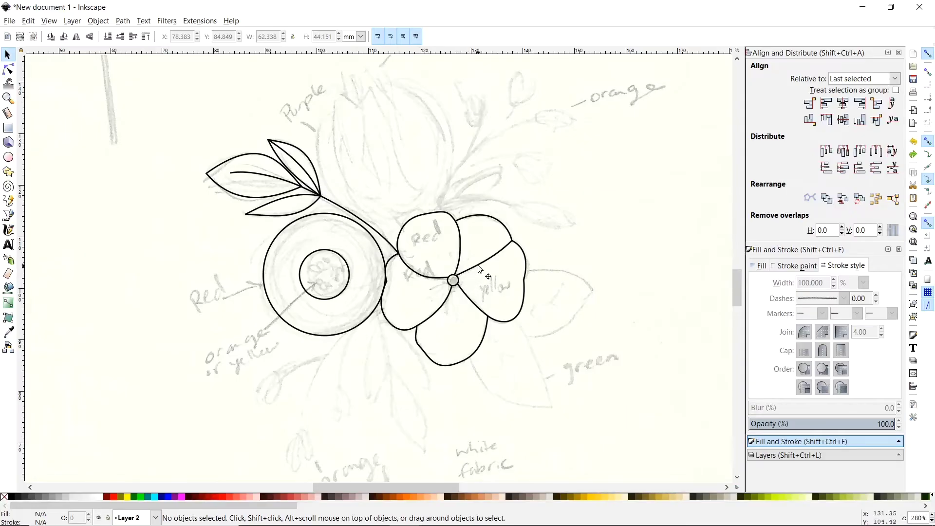
Add the text label "A" on the blank paper beside the large upper-left leaf and move it up slightly
{"action": "left_click", "coordinate": [7, 244]}
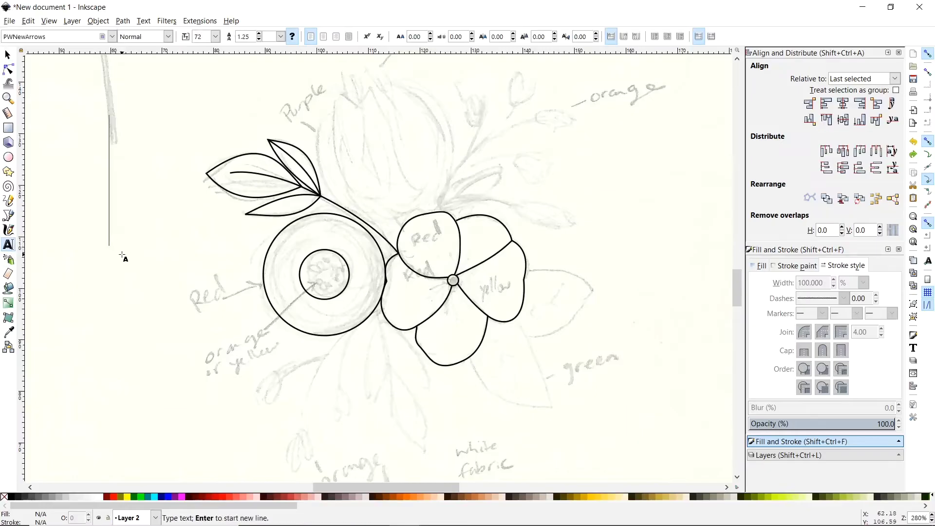
{"action": "left_click", "coordinate": [121, 183]}
{"action": "type", "text": "A"}
{"action": "key", "text": "Escape"}
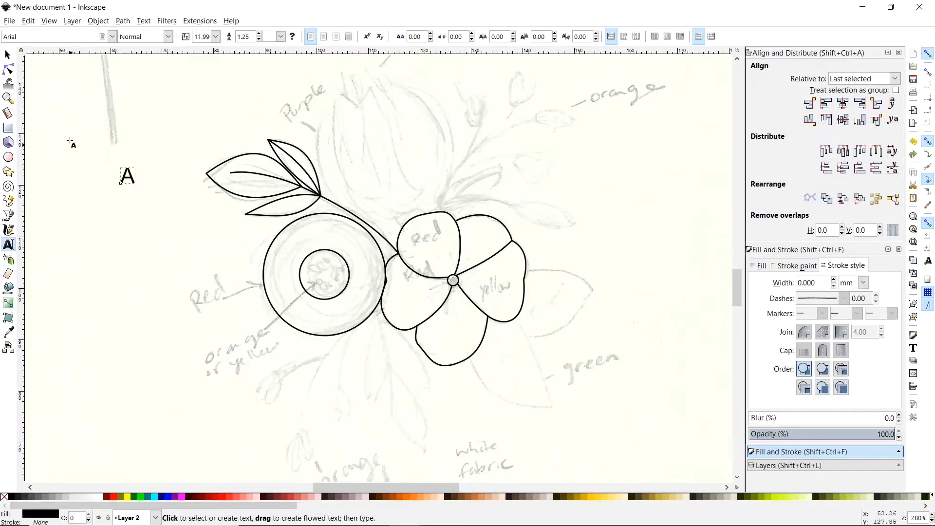
{"action": "left_click", "coordinate": [7, 54]}
{"action": "left_click_drag", "start_coordinate": [132, 171], "coordinate": [128, 150]}
Apply a preset font size to the letter "A" and deselect the label
{"action": "double_click", "coordinate": [140, 149]}
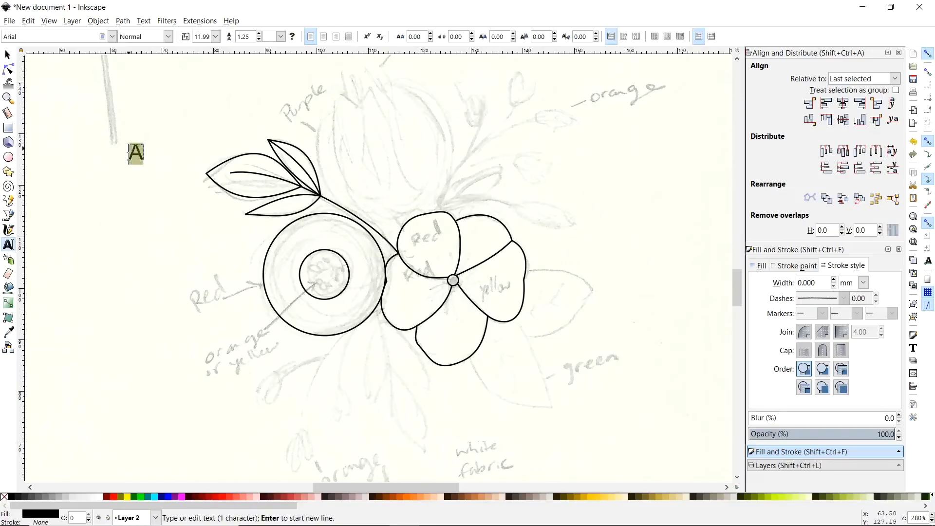
{"action": "left_click", "coordinate": [216, 36]}
{"action": "left_click", "coordinate": [209, 123]}
{"action": "left_click", "coordinate": [8, 54]}
{"action": "left_click", "coordinate": [155, 193]}
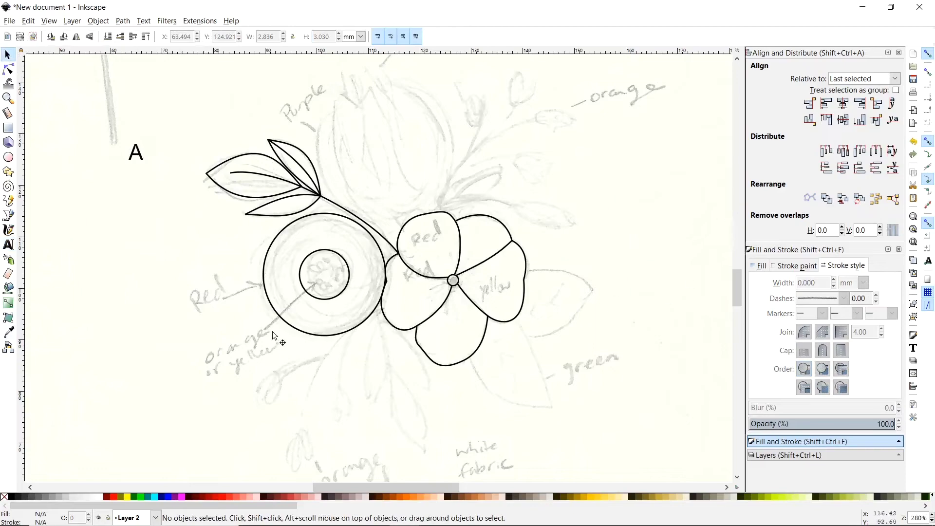
Draw a straight Bezier line about 15 mm long from the letter "A" to the large leaf's upper edge
{"action": "left_click", "coordinate": [8, 215]}
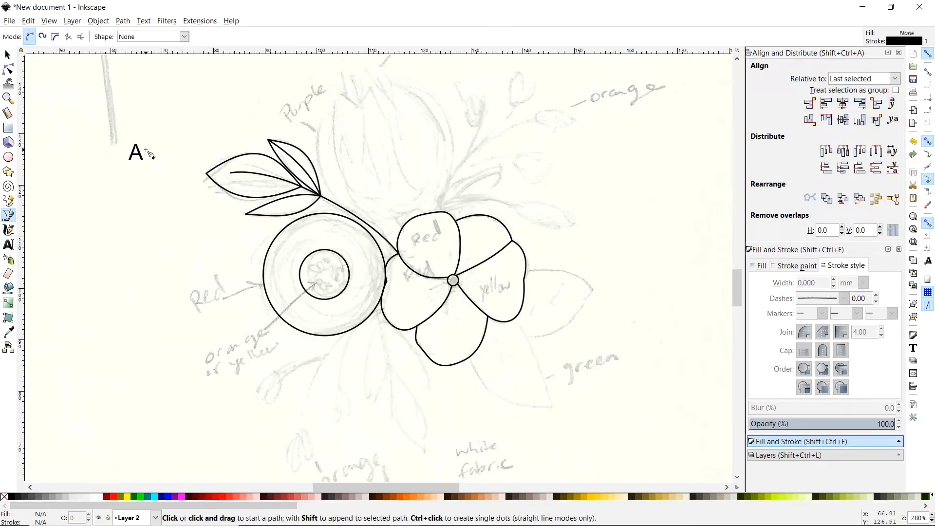
{"action": "left_click", "coordinate": [144, 151]}
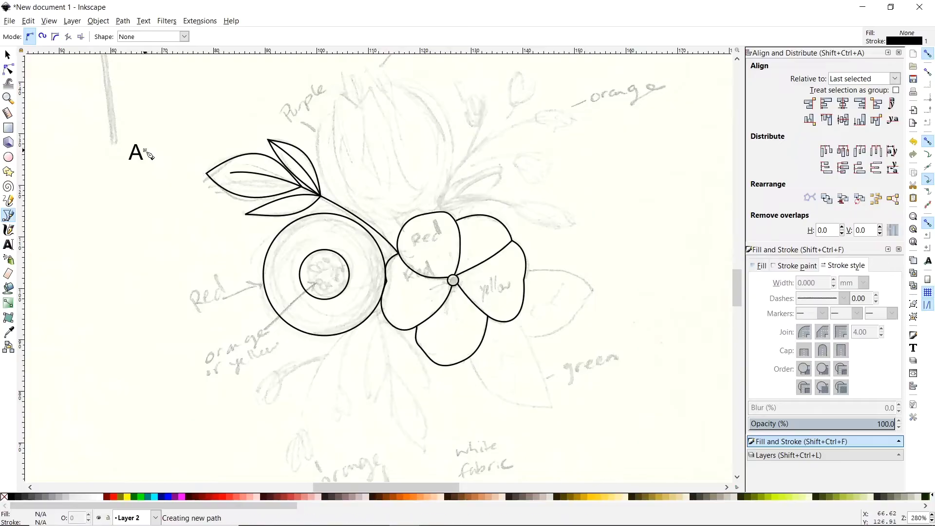
{"action": "double_click", "coordinate": [222, 158]}
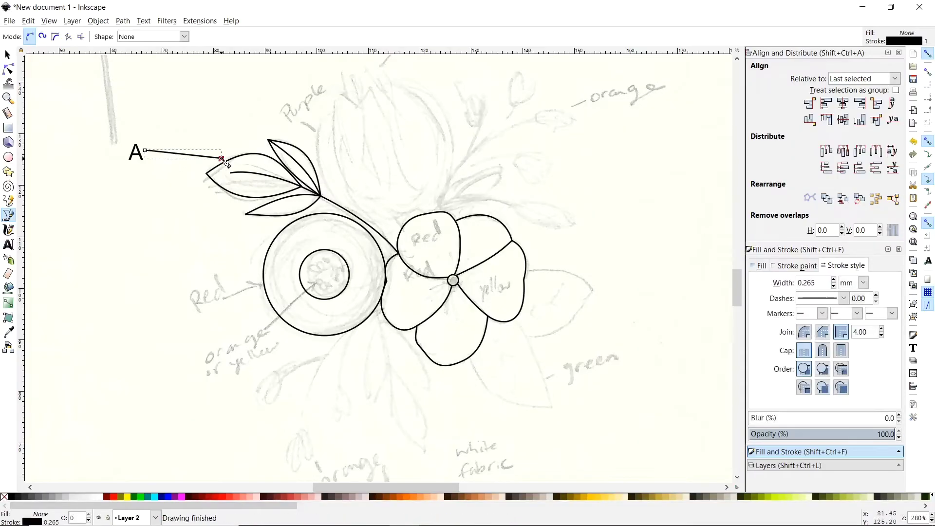
{"action": "left_click", "coordinate": [8, 55]}
{"action": "left_click", "coordinate": [61, 126]}
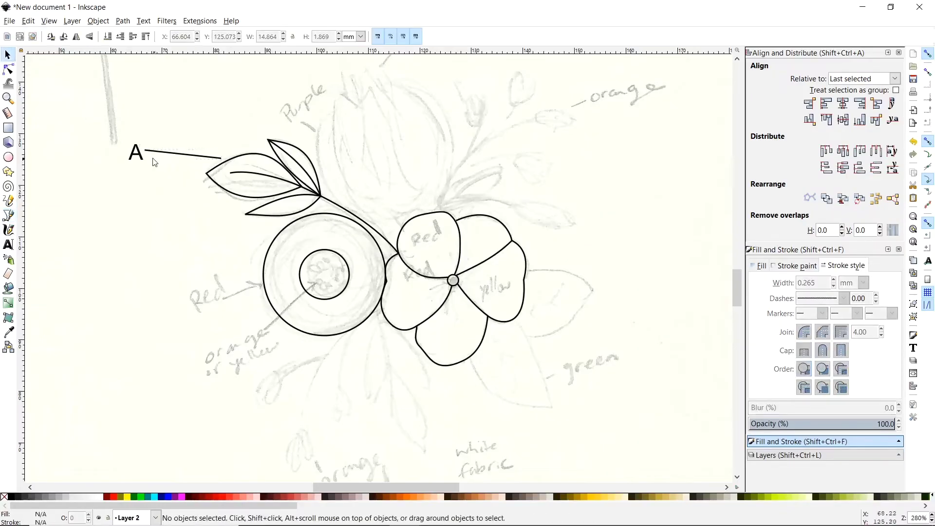
Set the stroke width of the line beside the letter "A" to 1 px and deselect it
{"action": "left_click", "coordinate": [219, 157]}
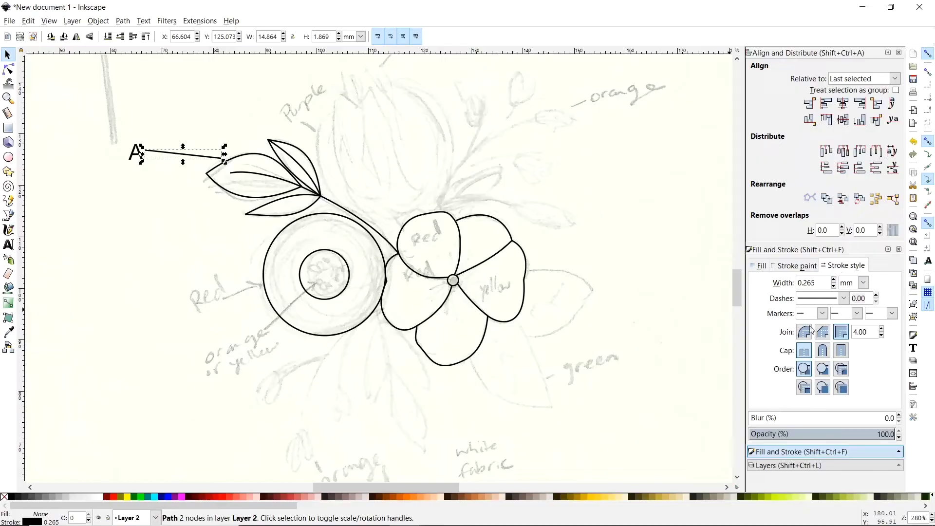
{"action": "left_click", "coordinate": [796, 456]}
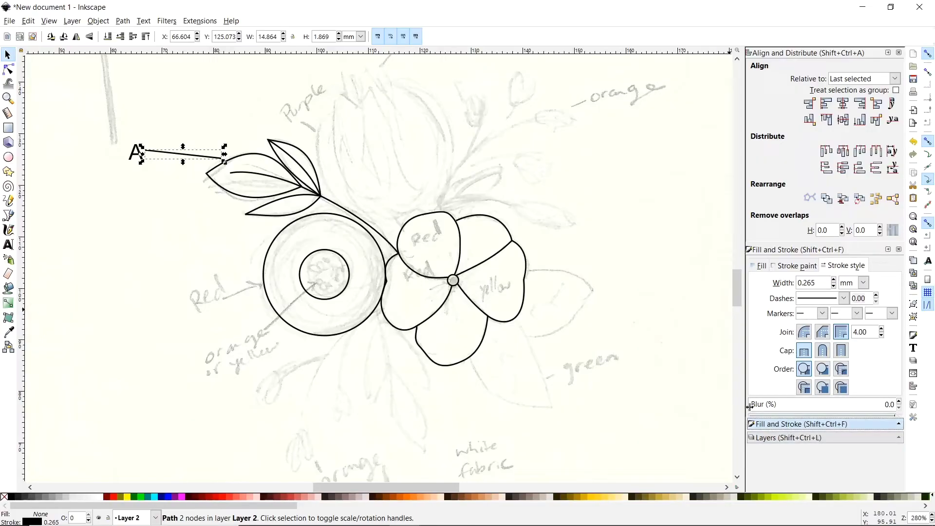
{"action": "left_click", "coordinate": [760, 266]}
{"action": "left_click", "coordinate": [793, 266]}
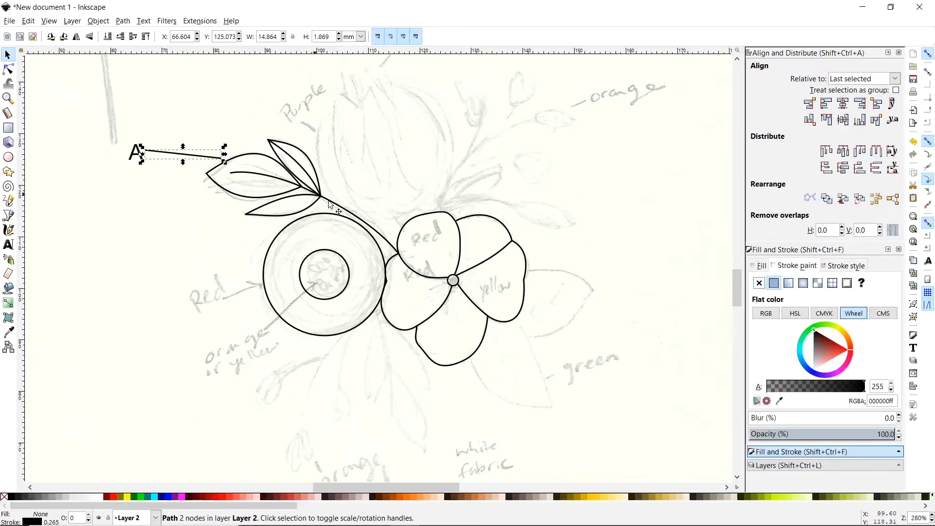
{"action": "left_click", "coordinate": [845, 267]}
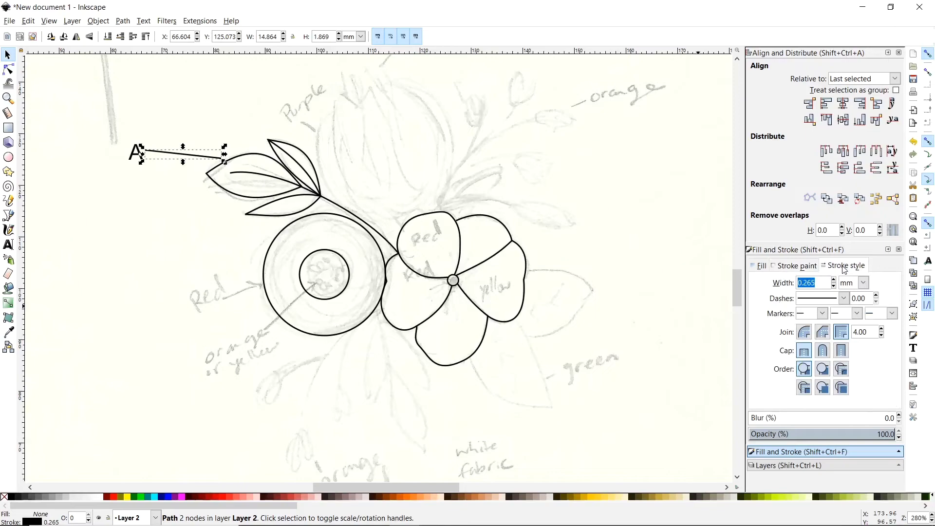
{"action": "left_click", "coordinate": [863, 283]}
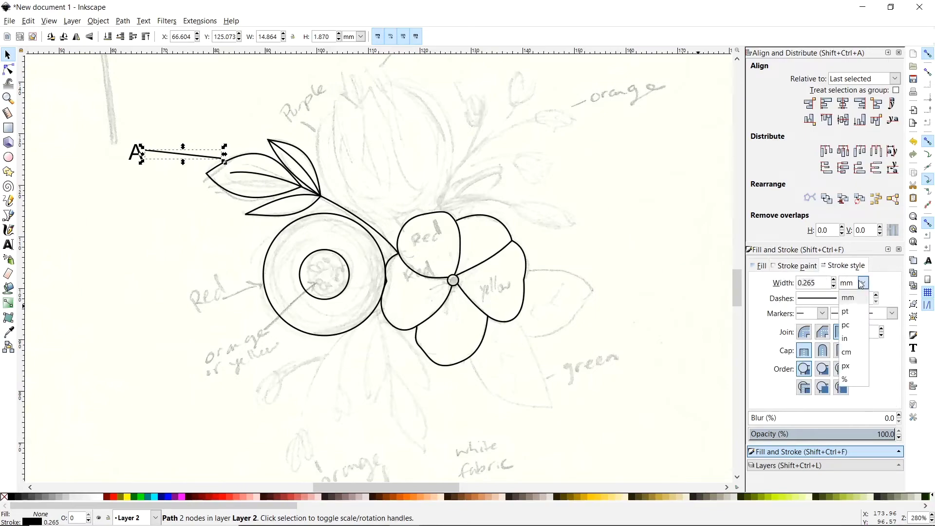
{"action": "left_click", "coordinate": [862, 367]}
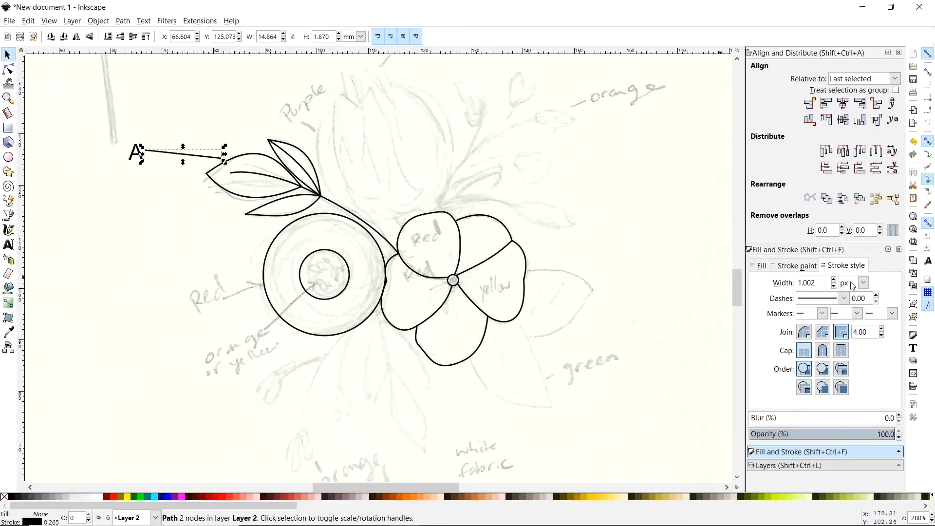
{"action": "left_click_drag", "start_coordinate": [819, 283], "coordinate": [763, 276]}
{"action": "type", "text": "1"}
{"action": "key", "text": "Return"}
{"action": "left_click", "coordinate": [194, 123]}
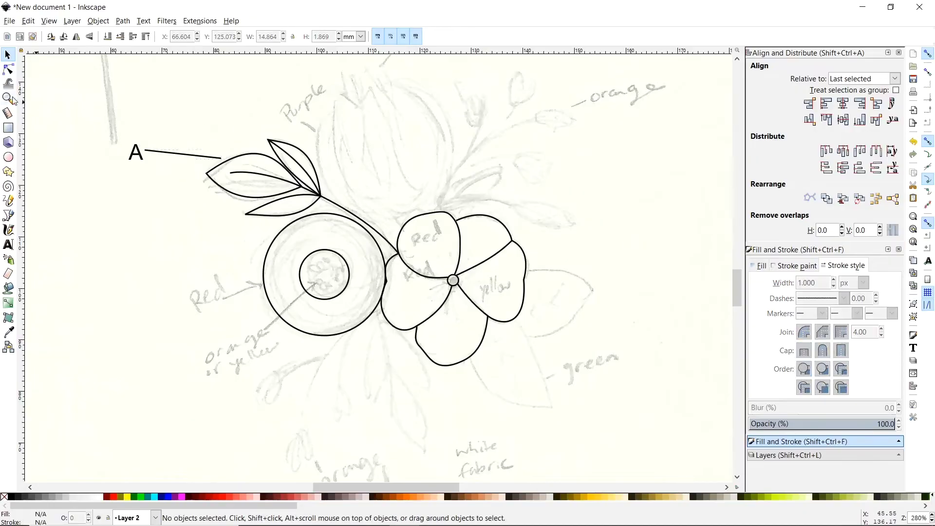
Select all the traced shapes together with the label and its line, set their stroke width to 1 px, and deselect them
{"action": "left_click", "coordinate": [8, 70]}
{"action": "left_click_drag", "start_coordinate": [90, 92], "coordinate": [548, 389]}
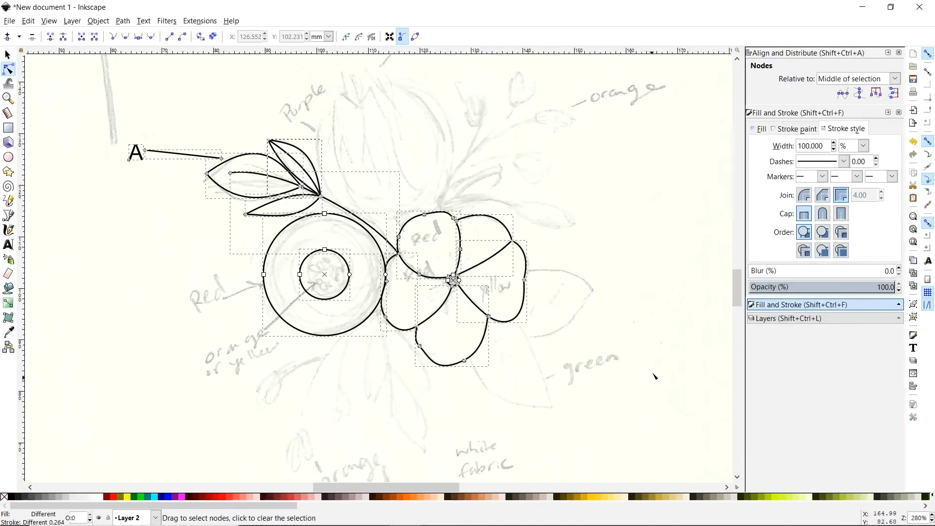
{"action": "left_click", "coordinate": [791, 310]}
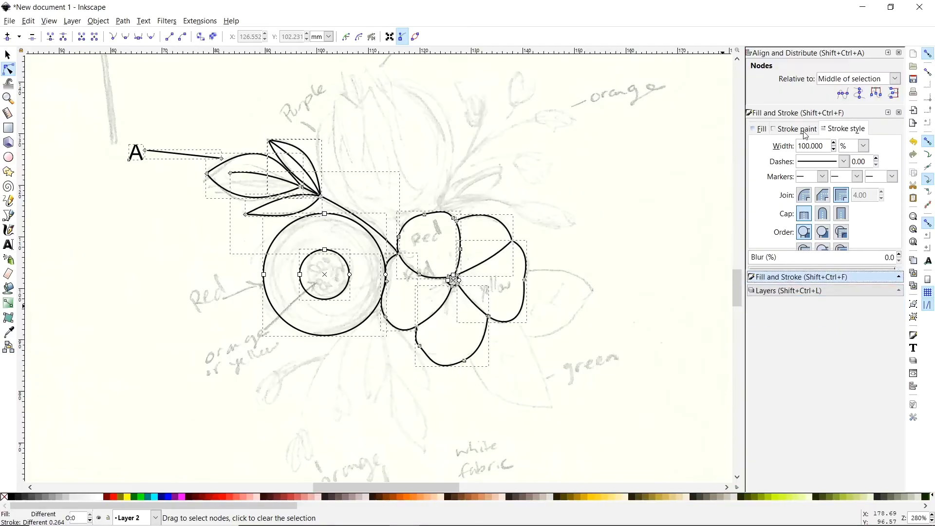
{"action": "left_click", "coordinate": [852, 148]}
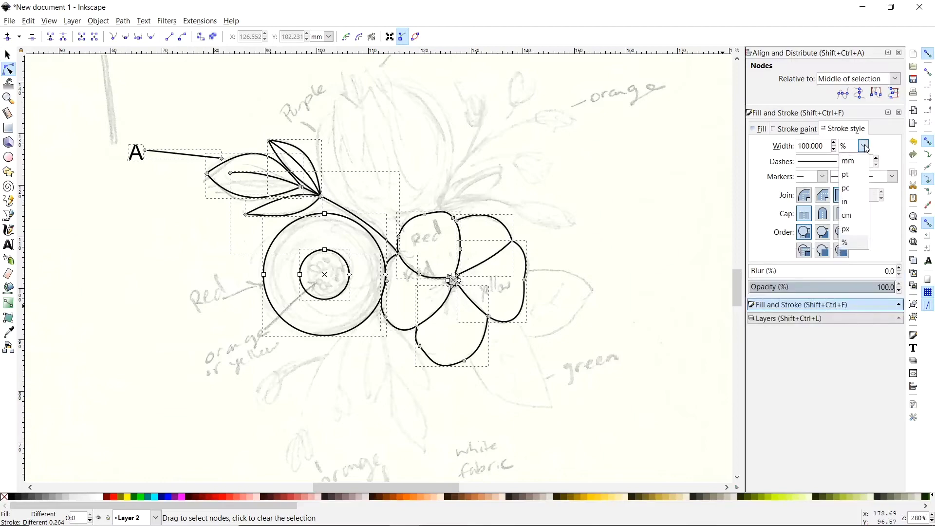
{"action": "left_click", "coordinate": [859, 229]}
{"action": "triple_click", "coordinate": [820, 148]}
{"action": "type", "text": "1"}
{"action": "key", "text": "Return"}
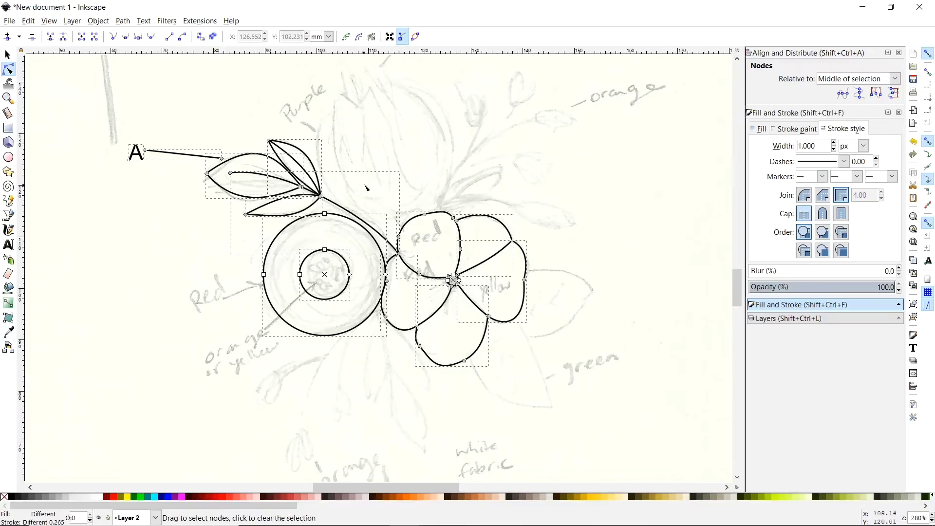
{"action": "left_click", "coordinate": [198, 143]}
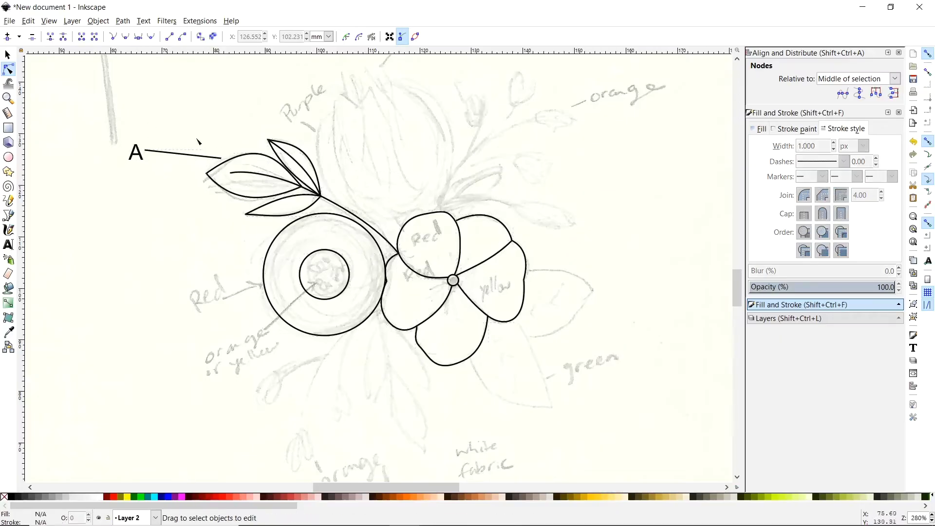
Add a filled arrowhead end marker to the label line so it points at the leaf
{"action": "left_click", "coordinate": [9, 55]}
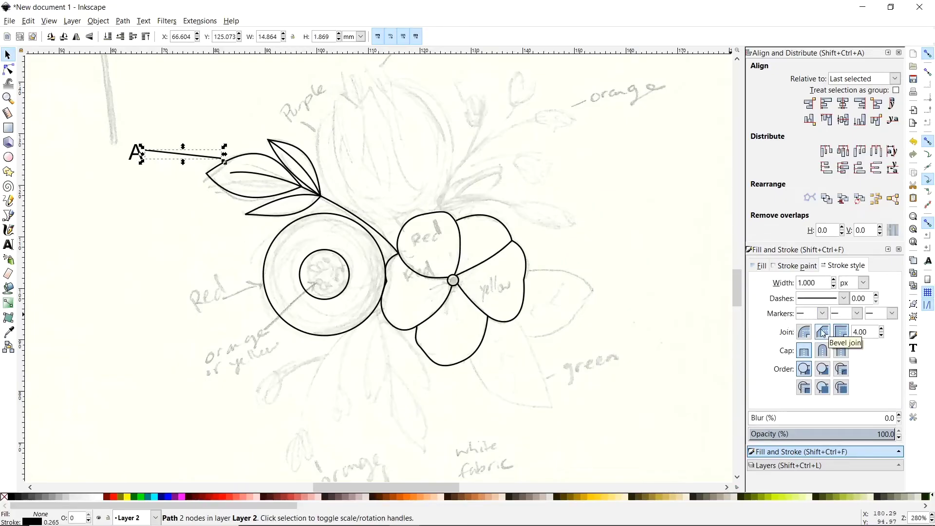
{"action": "left_click", "coordinate": [892, 314]}
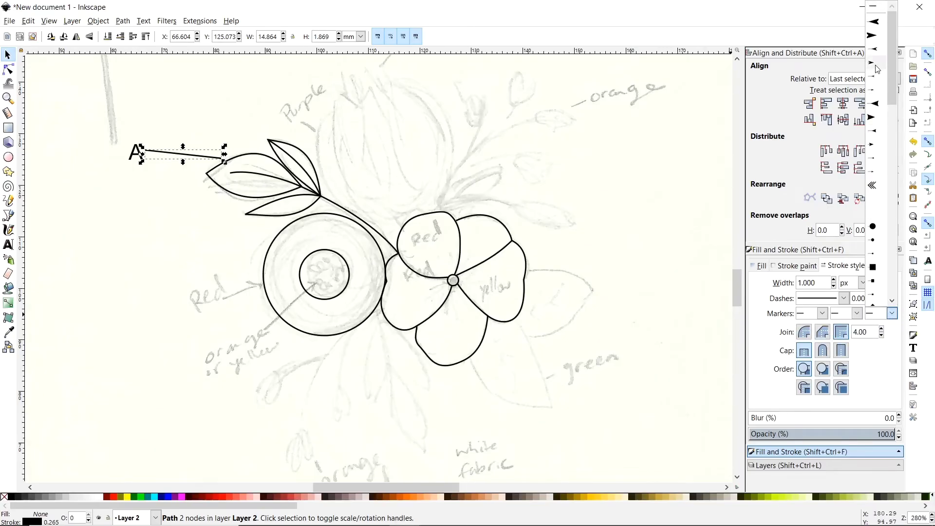
{"action": "left_click", "coordinate": [878, 145]}
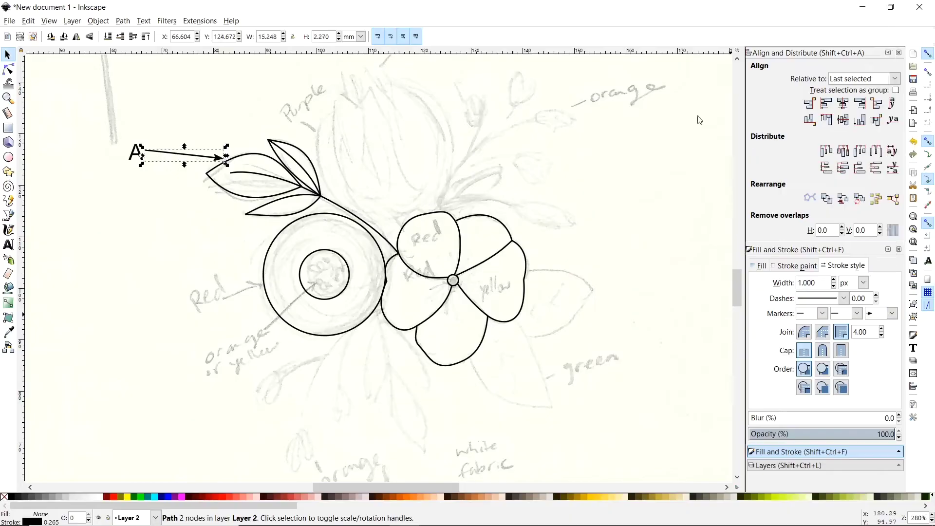
{"action": "key", "text": "Escape"}
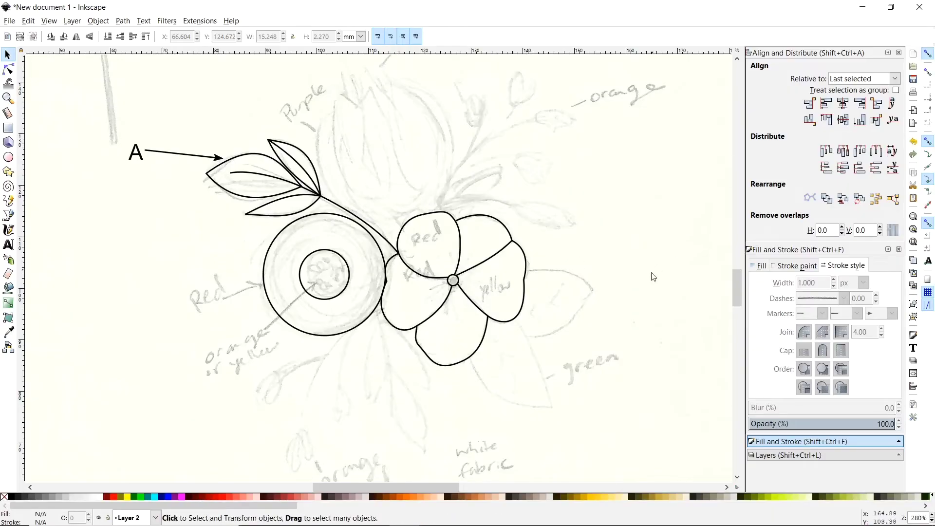
Toggle the visibility of Layer 1 to check the line art without the scanned sketch, leave it shown, and deselect the arrow
{"action": "left_click", "coordinate": [211, 156]}
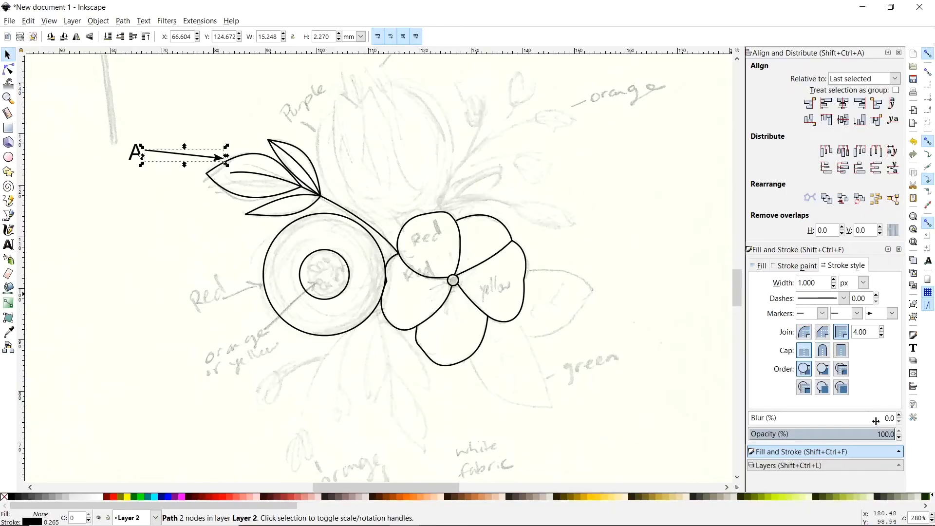
{"action": "left_click", "coordinate": [774, 466]}
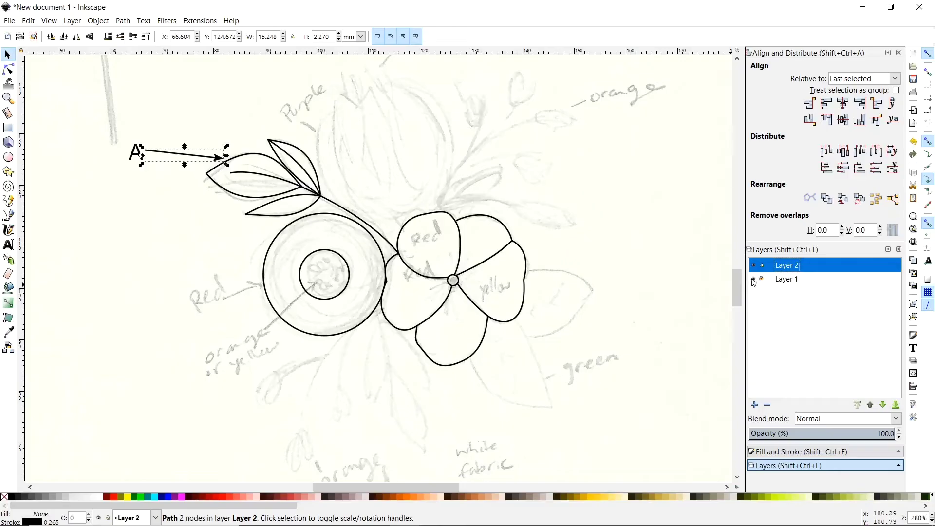
{"action": "left_click", "coordinate": [754, 279]}
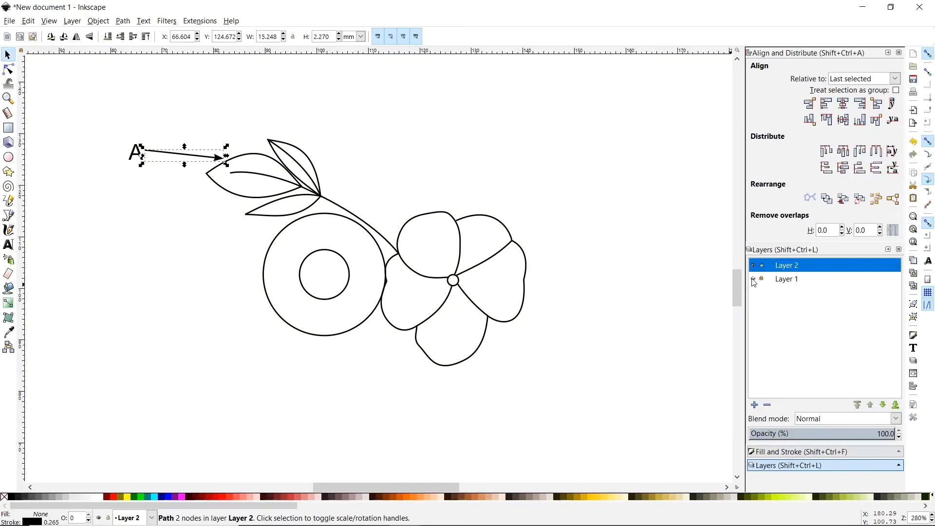
{"action": "left_click", "coordinate": [754, 279]}
{"action": "left_click", "coordinate": [754, 279]}
{"action": "left_click", "coordinate": [754, 280]}
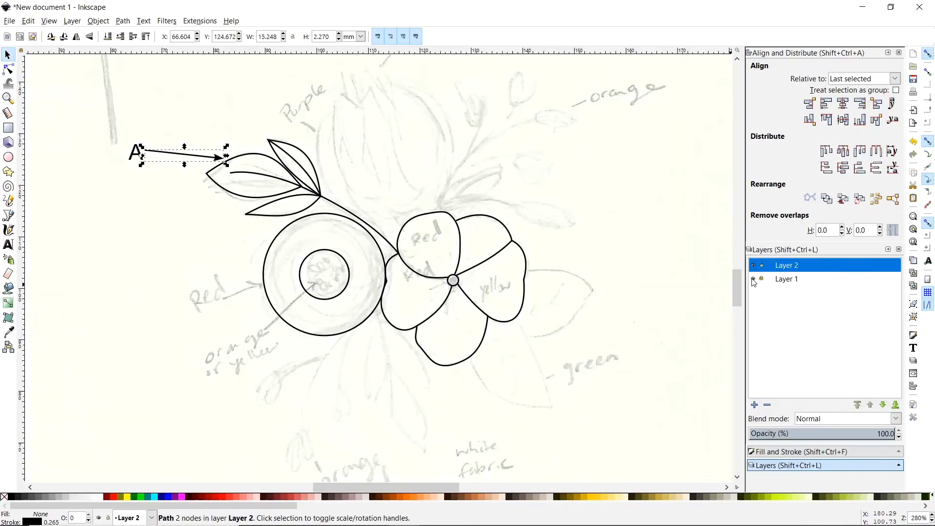
{"action": "left_click", "coordinate": [670, 317]}
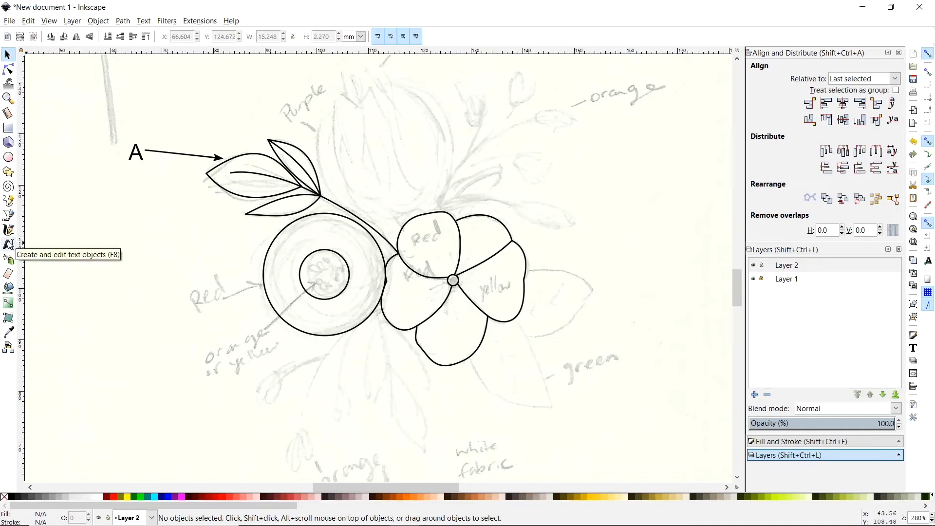
Start a text object on the drawing and set its font size to 24
{"action": "left_click", "coordinate": [8, 245]}
{"action": "left_click", "coordinate": [420, 146]}
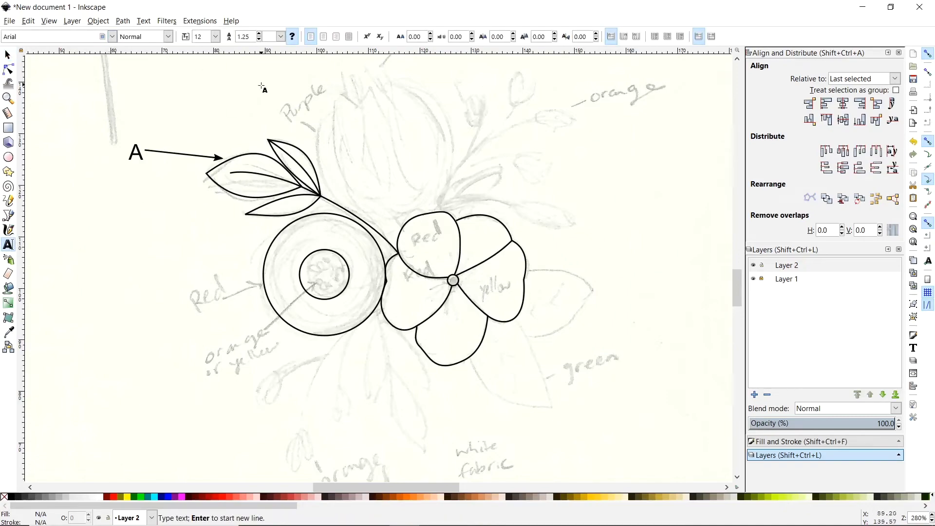
{"action": "left_click", "coordinate": [216, 37]}
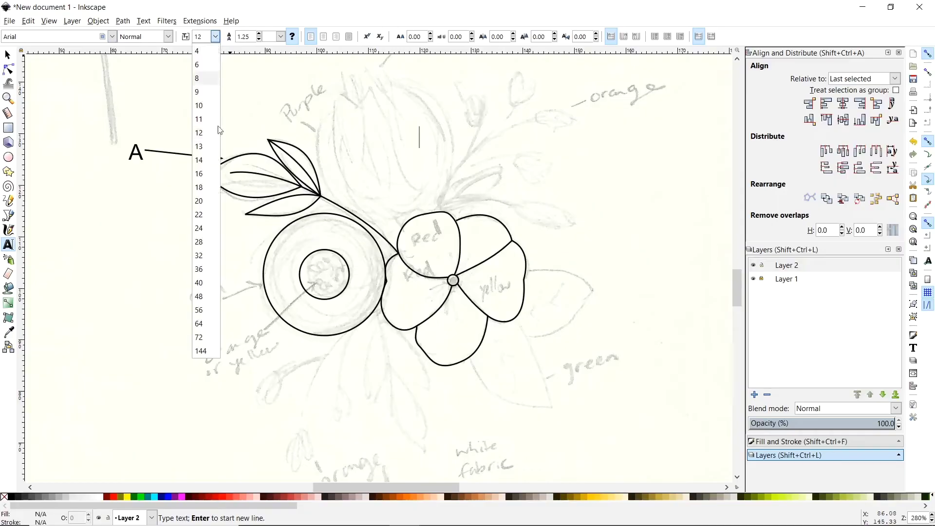
{"action": "left_click", "coordinate": [207, 228]}
{"action": "left_click", "coordinate": [361, 166]}
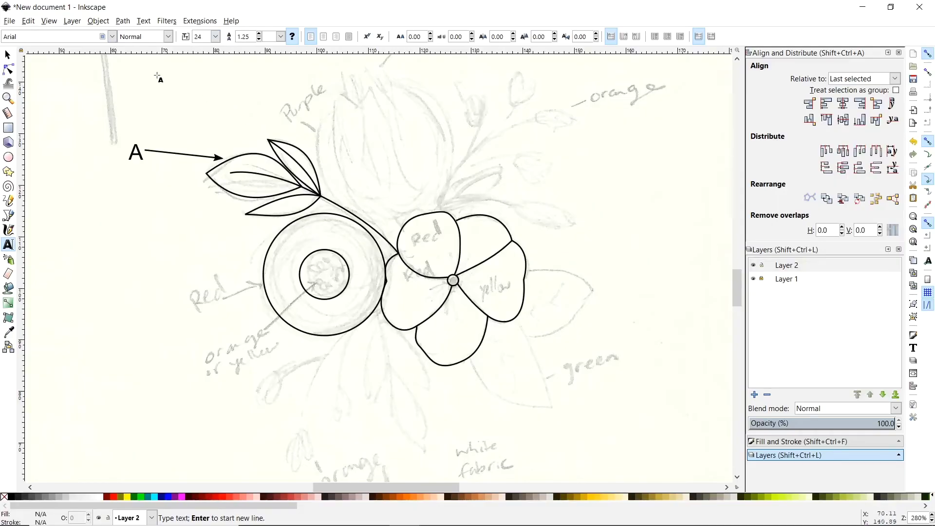
Look through the available fonts and set the text font to Winter Calligraphy
{"action": "left_click", "coordinate": [112, 36]}
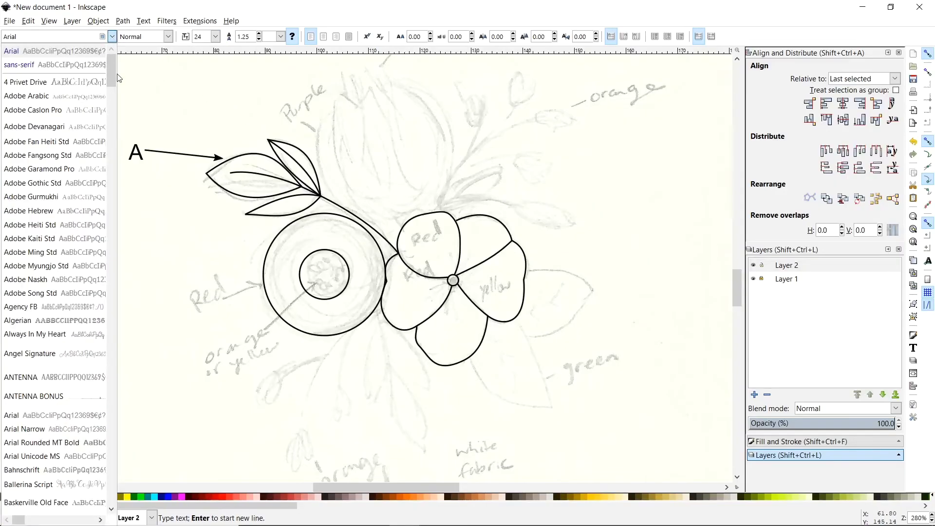
{"action": "scroll", "coordinate": [113, 76], "scroll_direction": "down", "scroll_amount": 20}
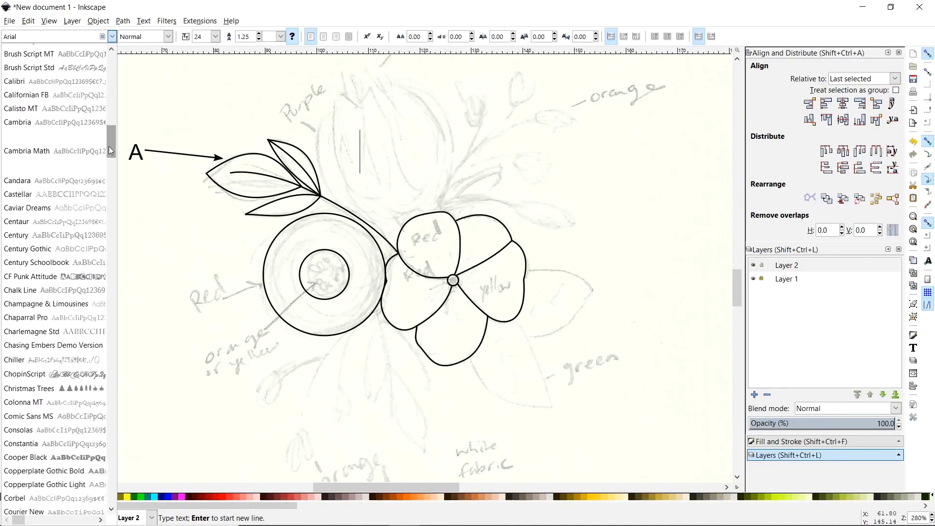
{"action": "scroll", "coordinate": [112, 191], "scroll_direction": "down", "scroll_amount": 20}
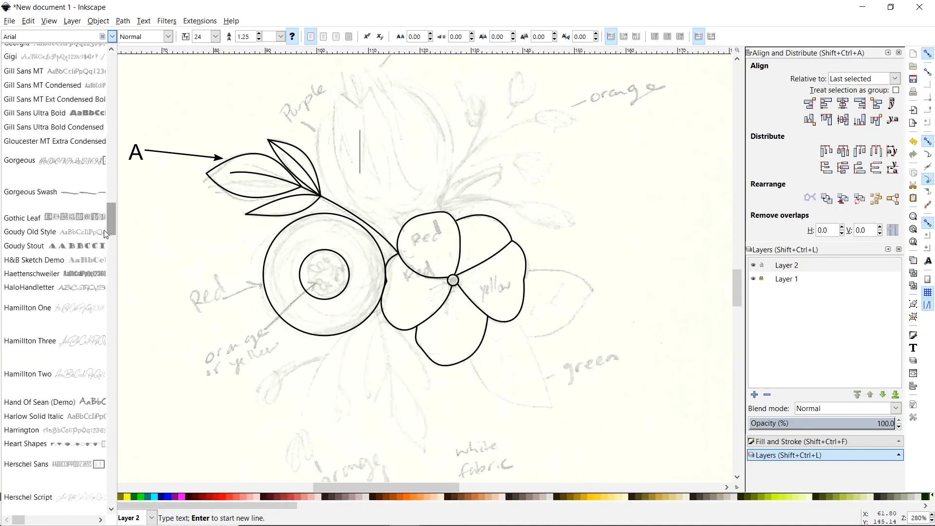
{"action": "left_click", "coordinate": [23, 36]}
{"action": "left_click_drag", "start_coordinate": [23, 36], "coordinate": [1, 33]}
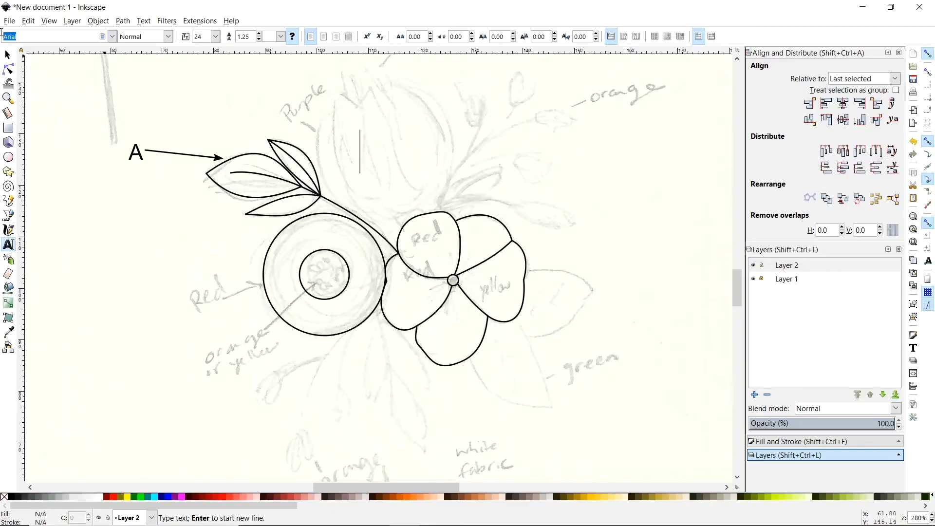
{"action": "type", "text": "Winter"}
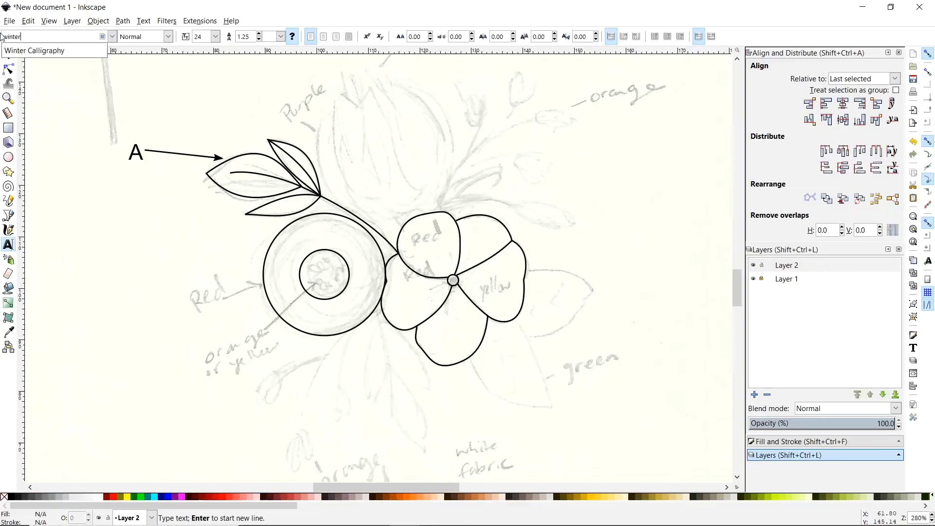
{"action": "left_click", "coordinate": [33, 50]}
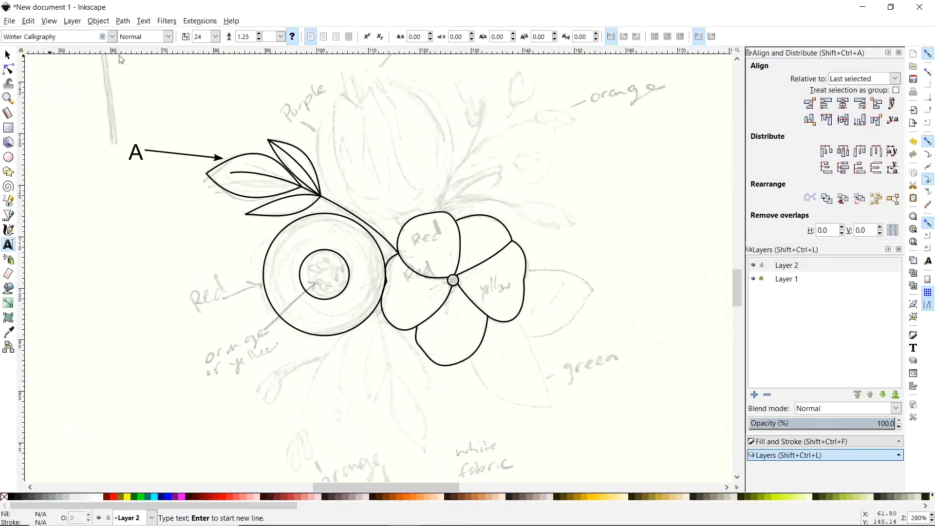
Add the text "Bloom" above the flower, enlarge it to about 50 mm wide, and deselect it
{"action": "left_click", "coordinate": [377, 154]}
{"action": "type", "text": "Bloom"}
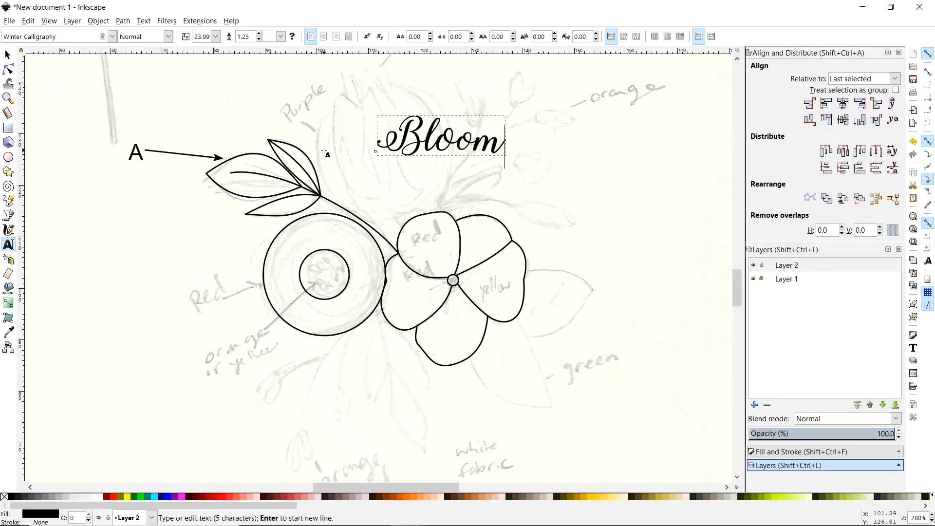
{"action": "left_click", "coordinate": [8, 54]}
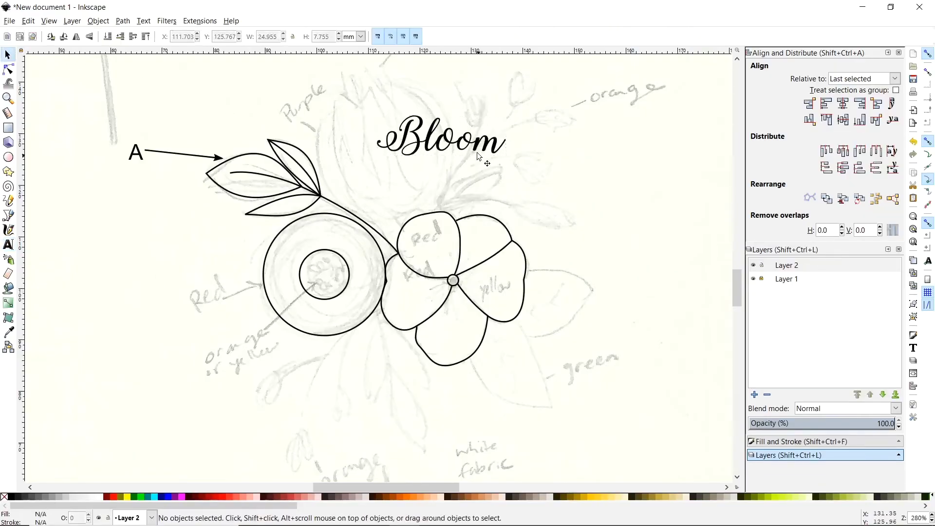
{"action": "left_click", "coordinate": [487, 152]}
{"action": "left_click_drag", "start_coordinate": [510, 160], "coordinate": [638, 198]}
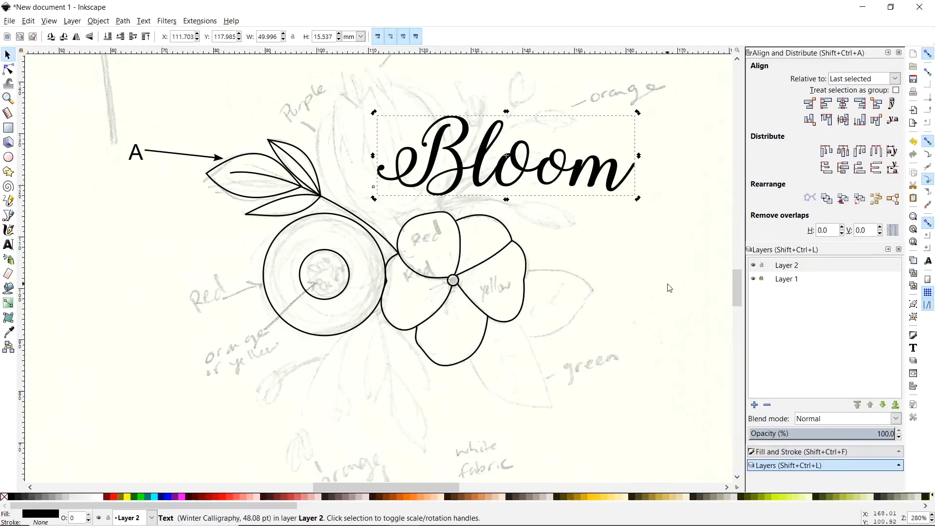
{"action": "left_click", "coordinate": [668, 300]}
Draw a circle about 142 mm in diameter around the traced artwork and the "Bloom" text, and deselect it
{"action": "key", "text": "minus"}
{"action": "key", "text": "minus"}
{"action": "key", "text": "minus"}
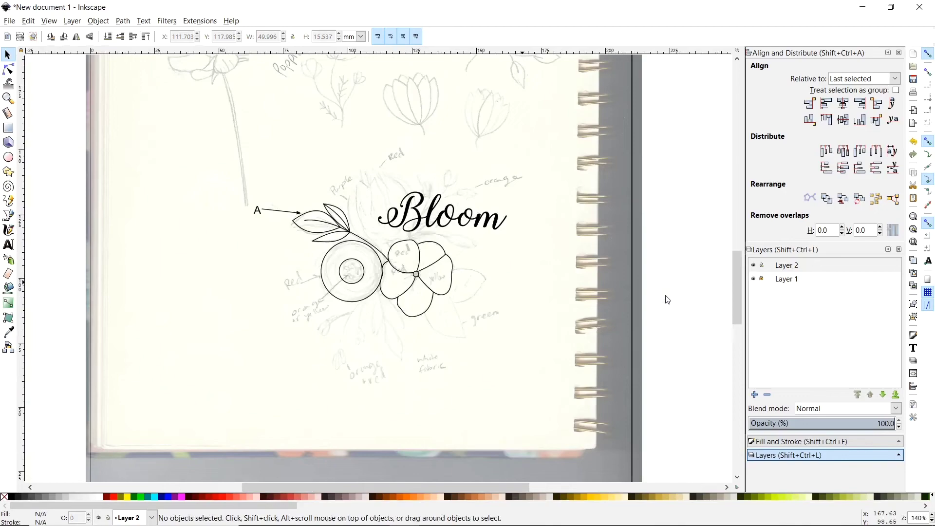
{"action": "left_click", "coordinate": [8, 157]}
{"action": "left_click_drag", "start_coordinate": [263, 151], "coordinate": [574, 410]}
{"action": "key", "text": "s"}
{"action": "left_click", "coordinate": [113, 150]}
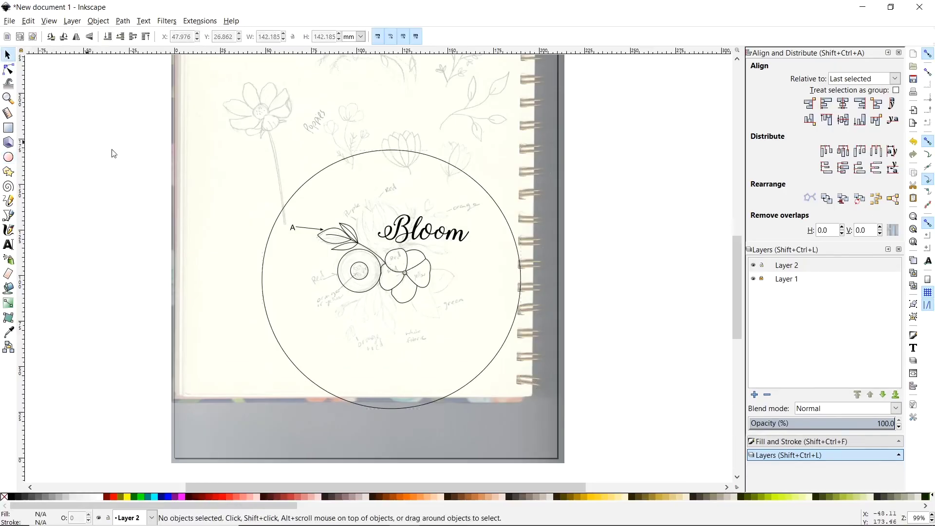
Switch the size units to inches and set the large circle's width and height to 6 in
{"action": "left_click", "coordinate": [443, 167]}
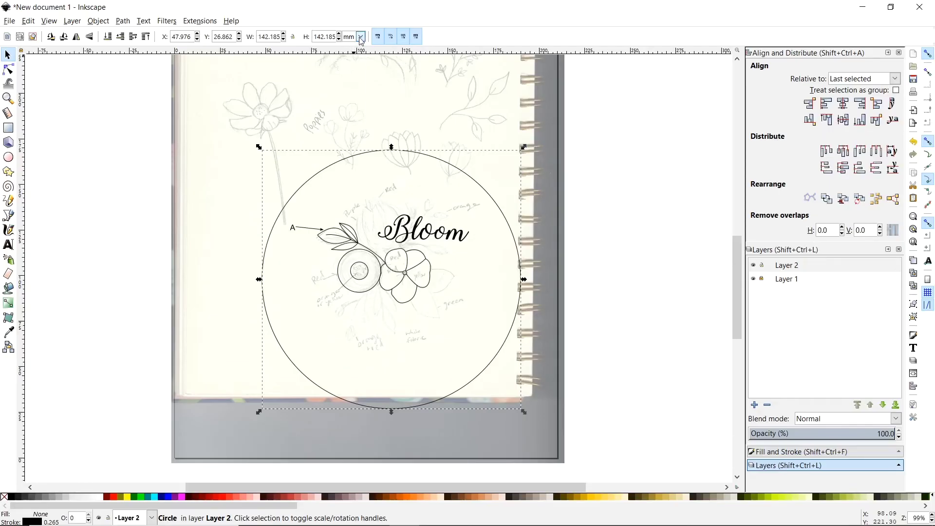
{"action": "left_click", "coordinate": [360, 37]}
{"action": "left_click", "coordinate": [355, 92]}
{"action": "left_click", "coordinate": [330, 109]}
{"action": "left_click", "coordinate": [382, 156]}
{"action": "left_click_drag", "start_coordinate": [276, 38], "coordinate": [257, 37]}
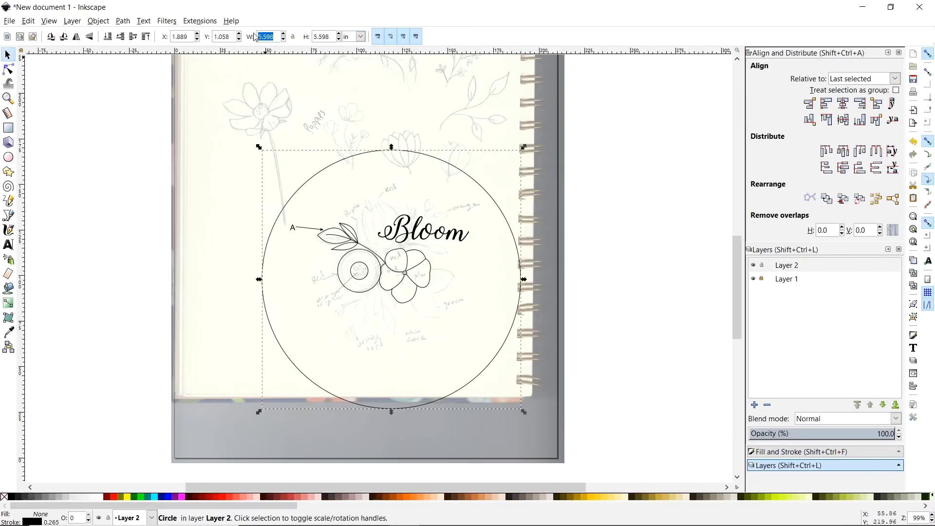
{"action": "type", "text": "6"}
{"action": "left_click_drag", "start_coordinate": [329, 38], "coordinate": [311, 36]}
{"action": "type", "text": "6"}
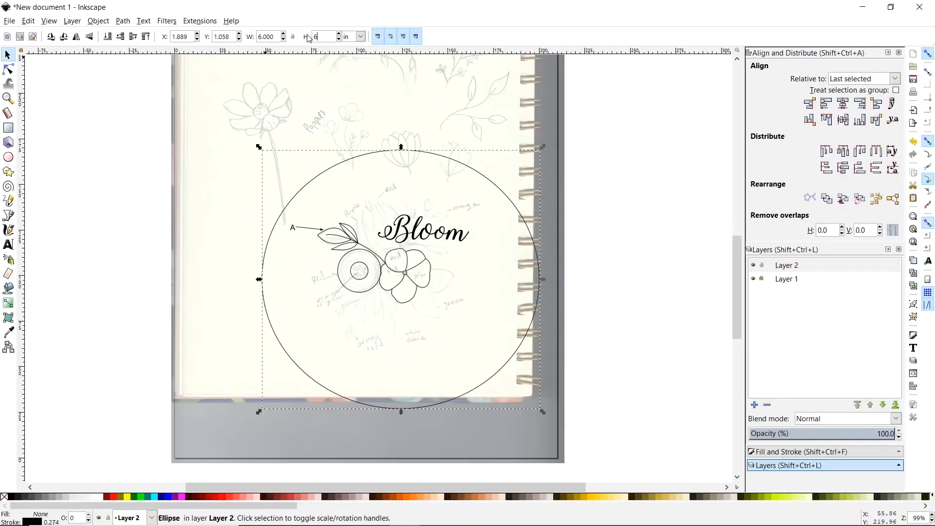
{"action": "left_click", "coordinate": [319, 71]}
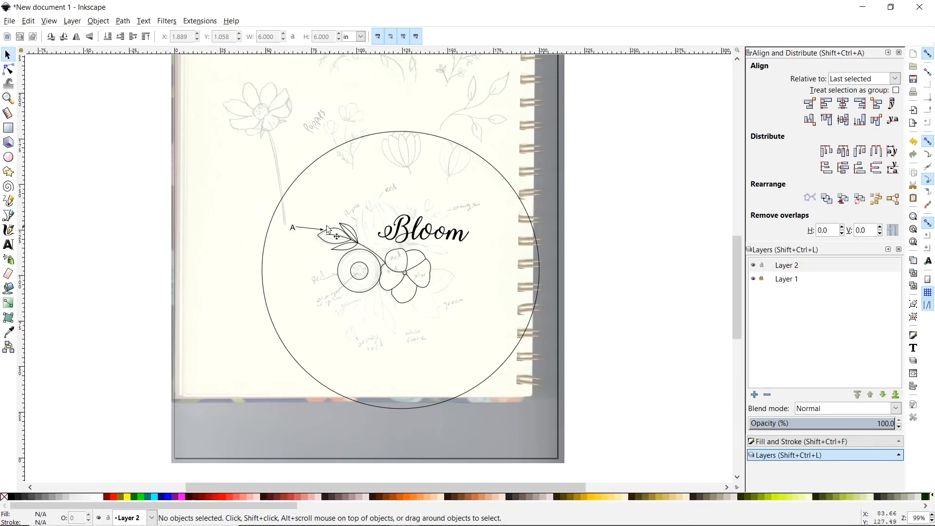
Try scaling the traced flower artwork and its label down to about 2.5 in wide, and undo it
{"action": "mouse_move", "coordinate": [291, 218]}
{"action": "left_mouse_down"}
{"action": "mouse_move", "coordinate": [442, 294]}
{"action": "mouse_move", "coordinate": [436, 310]}
{"action": "mouse_move", "coordinate": [499, 344]}
{"action": "mouse_move", "coordinate": [555, 405]}
{"action": "mouse_move", "coordinate": [411, 340]}
{"action": "left_mouse_up"}
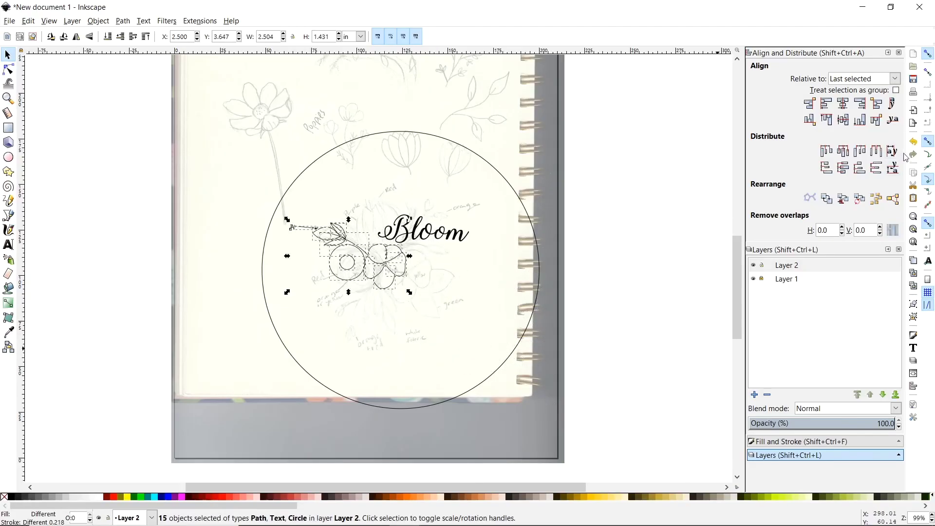
{"action": "key", "text": "ctrl+z"}
{"action": "key", "text": "ctrl+z"}
{"action": "key", "text": "ctrl+z"}
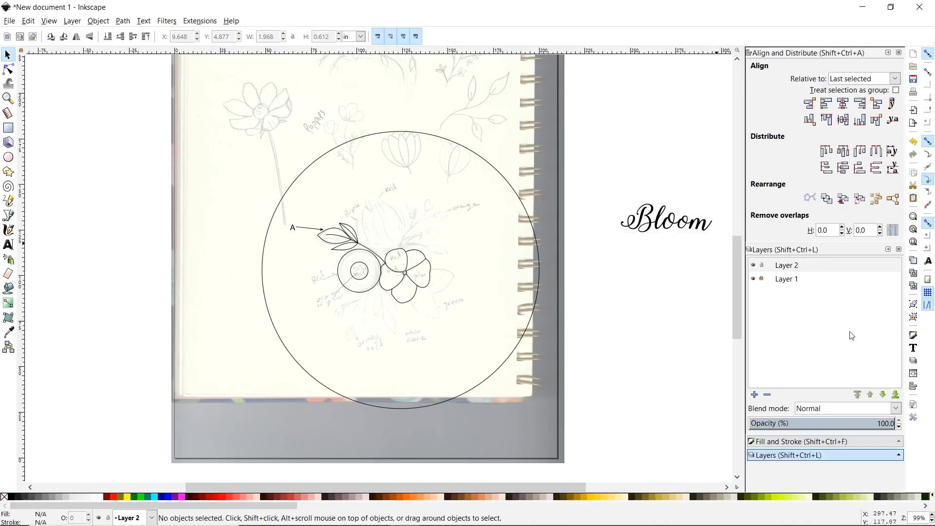
Hide Layer 1 to view the page and line art without the scanned sketch
{"action": "left_click", "coordinate": [789, 282]}
{"action": "left_click", "coordinate": [754, 280]}
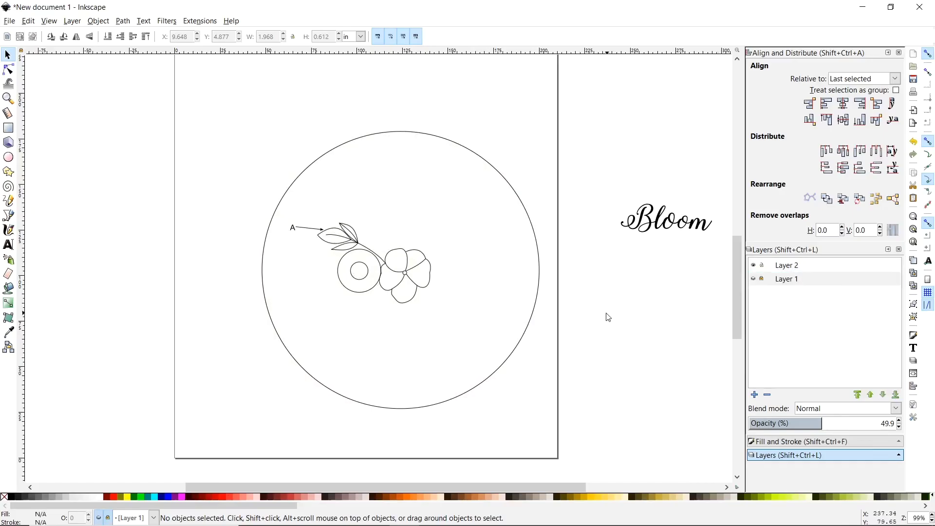
{"action": "scroll", "coordinate": [523, 310], "scroll_direction": "up", "scroll_amount": 3}
{"action": "scroll", "coordinate": [523, 310], "scroll_direction": "down", "scroll_amount": 4}
{"action": "scroll", "coordinate": [328, 114], "scroll_direction": "up", "scroll_amount": 5}
{"action": "scroll", "coordinate": [341, 127], "scroll_direction": "up", "scroll_amount": 2}
{"action": "scroll", "coordinate": [353, 139], "scroll_direction": "down", "scroll_amount": 1}
Move the large circle together with the traced artwork up the page to about X 0.45 in, Y 3.04 in
{"action": "mouse_move", "coordinate": [242, 198]}
{"action": "left_mouse_down"}
{"action": "mouse_move", "coordinate": [478, 463]}
{"action": "mouse_move", "coordinate": [577, 330]}
{"action": "left_mouse_up"}
{"action": "scroll", "coordinate": [576, 326], "scroll_direction": "up", "scroll_amount": 15}
{"action": "left_click_drag", "start_coordinate": [509, 259], "coordinate": [443, 164]}
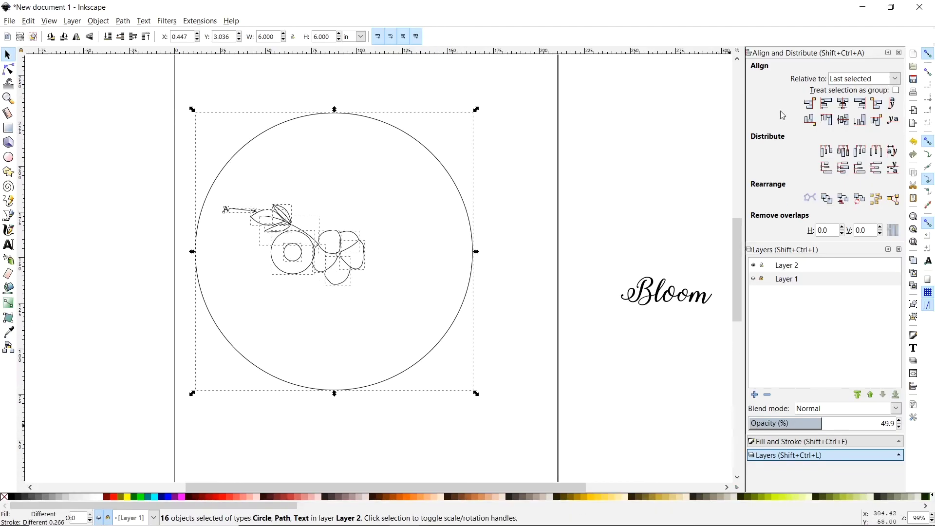
Center the large circle horizontally and vertically relative to the page, and deselect it
{"action": "left_click", "coordinate": [496, 238]}
{"action": "left_click", "coordinate": [459, 193]}
{"action": "scroll", "coordinate": [497, 295], "scroll_direction": "up", "scroll_amount": 5}
{"action": "scroll", "coordinate": [497, 296], "scroll_direction": "down", "scroll_amount": 8}
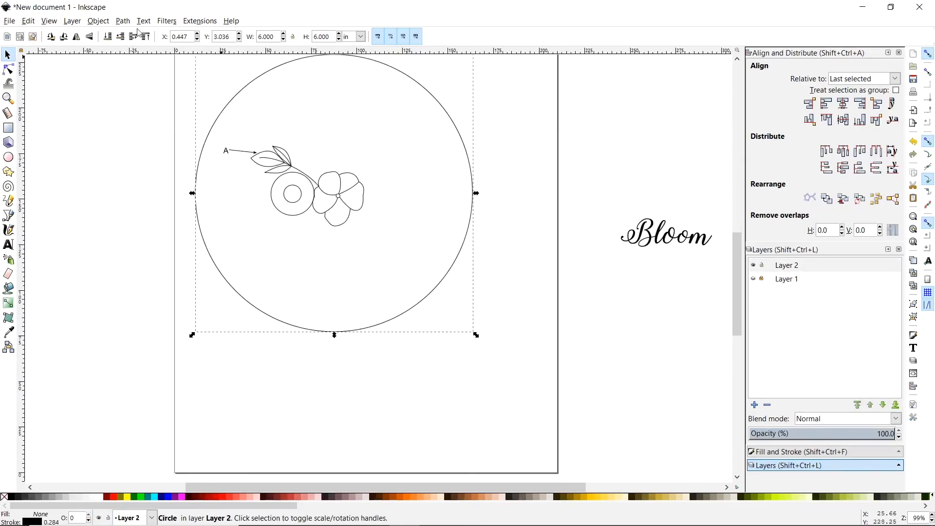
{"action": "scroll", "coordinate": [599, 249], "scroll_direction": "up", "scroll_amount": 3}
{"action": "left_click", "coordinate": [861, 80]}
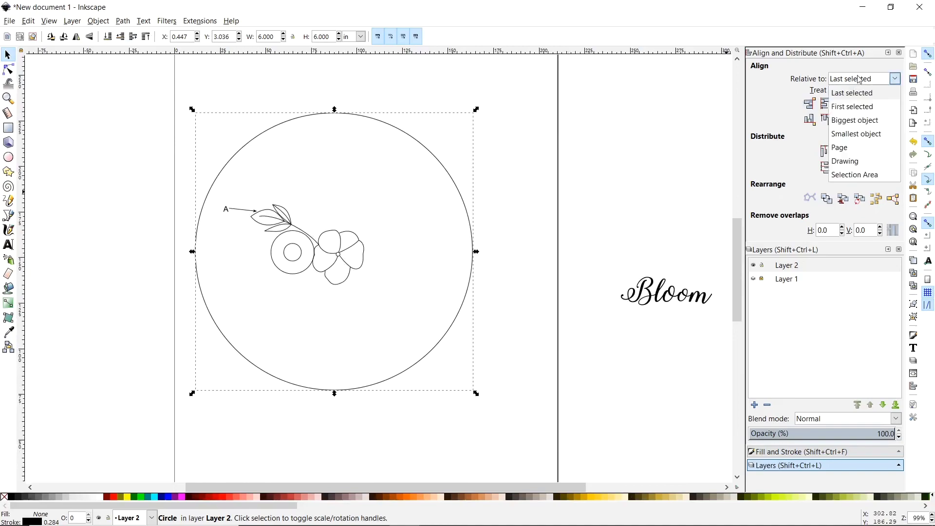
{"action": "left_click", "coordinate": [842, 148]}
{"action": "left_click", "coordinate": [844, 105]}
{"action": "left_click", "coordinate": [844, 119]}
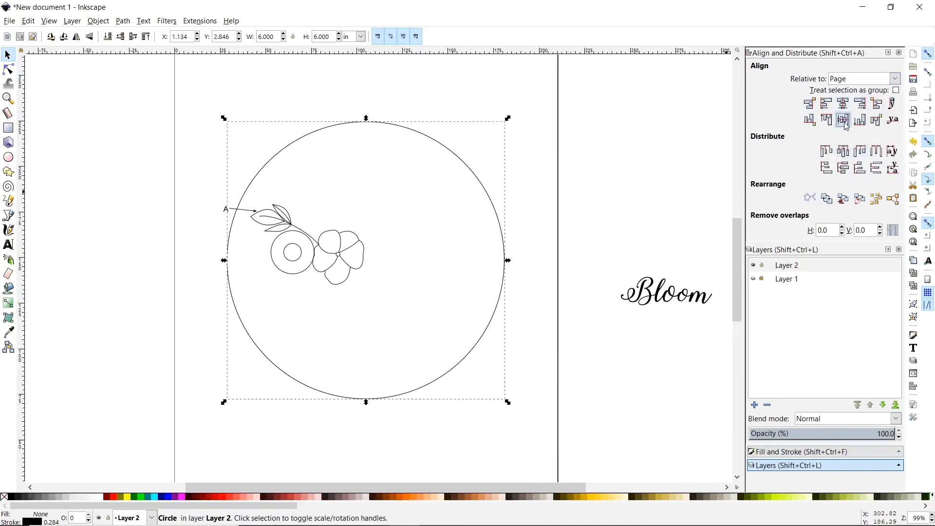
{"action": "left_click", "coordinate": [596, 251]}
Open the document properties and switch the custom page size units to inches
{"action": "scroll", "coordinate": [574, 253], "scroll_direction": "up", "scroll_amount": 6}
{"action": "scroll", "coordinate": [549, 250], "scroll_direction": "down", "scroll_amount": 12}
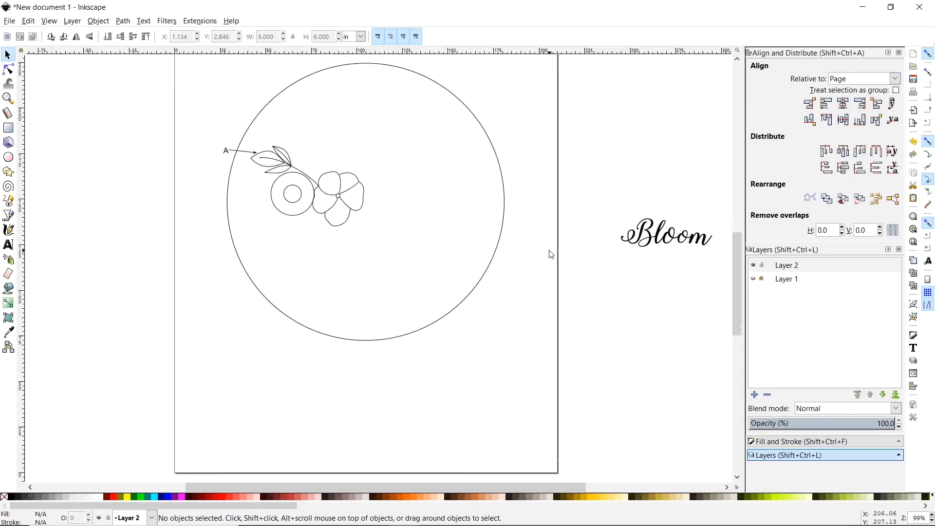
{"action": "scroll", "coordinate": [549, 250], "scroll_direction": "up", "scroll_amount": 12}
{"action": "scroll", "coordinate": [534, 272], "scroll_direction": "down", "scroll_amount": 8}
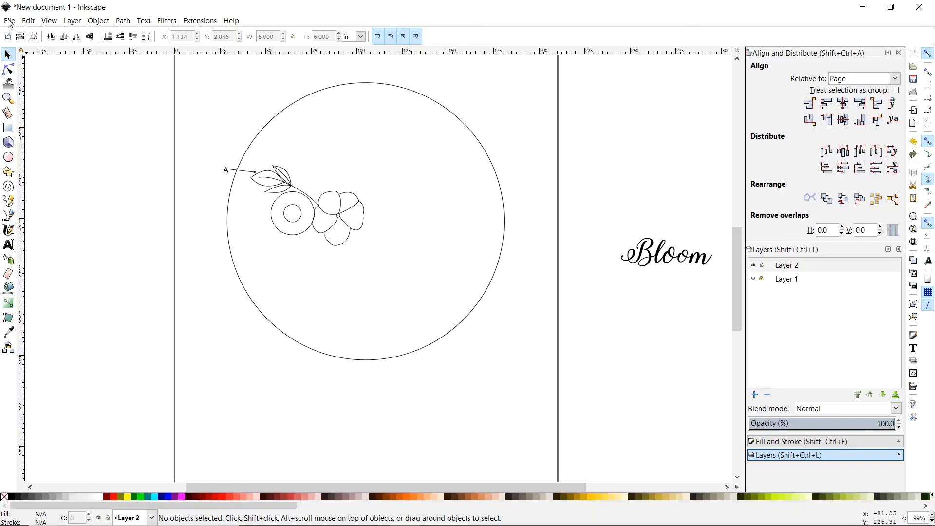
{"action": "left_click", "coordinate": [10, 21]}
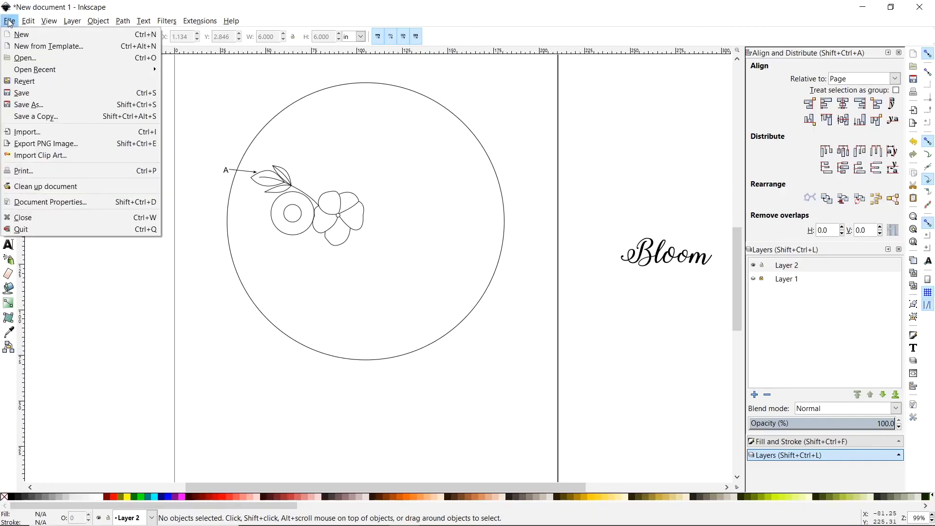
{"action": "left_click", "coordinate": [79, 200]}
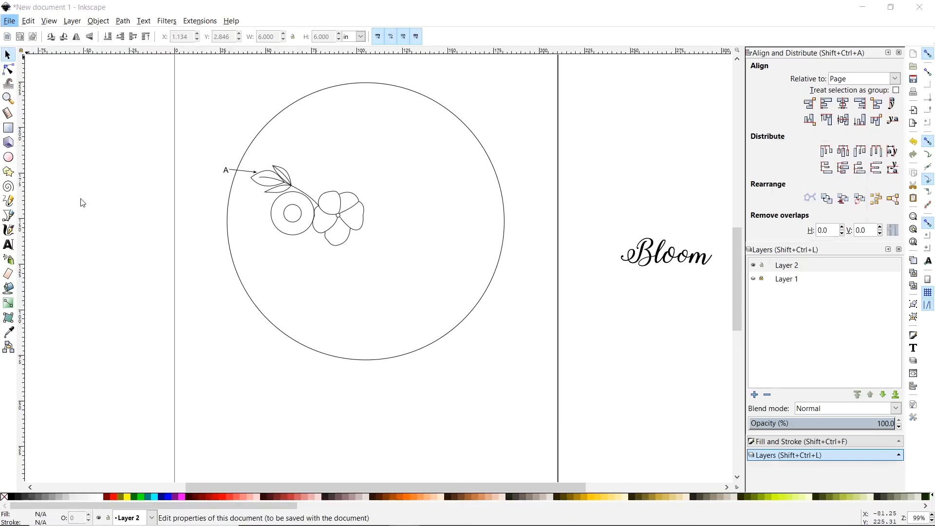
{"action": "left_click_drag", "start_coordinate": [864, 145], "coordinate": [508, 94]}
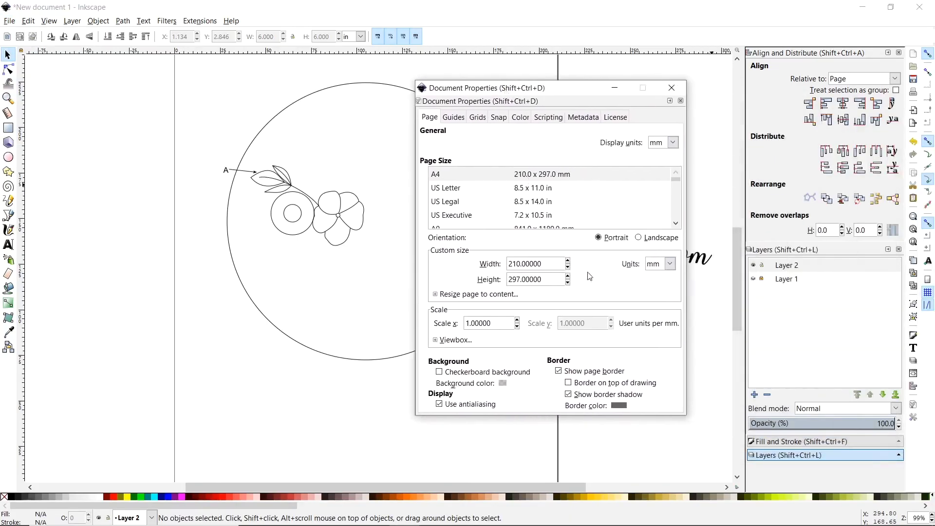
{"action": "left_click", "coordinate": [673, 269]}
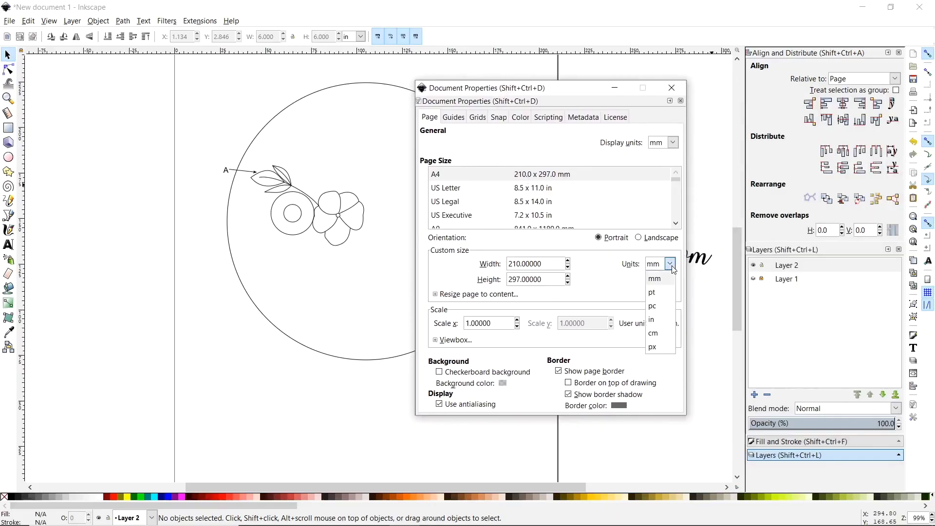
{"action": "left_click", "coordinate": [666, 324]}
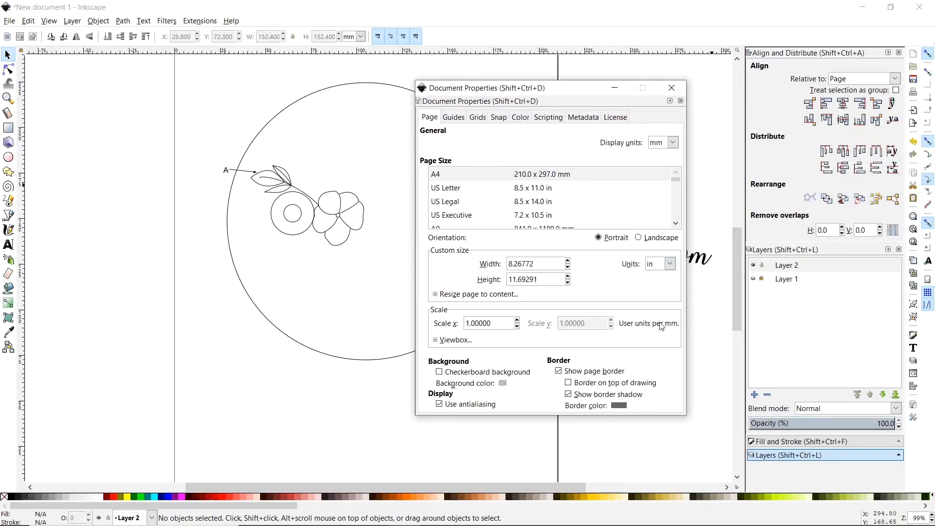
Set the custom page size to 8.5 in wide by 11 in high and close the document properties
{"action": "left_click_drag", "start_coordinate": [537, 265], "coordinate": [490, 258]}
{"action": "type", "text": "8.5"}
{"action": "left_click_drag", "start_coordinate": [544, 280], "coordinate": [502, 276]}
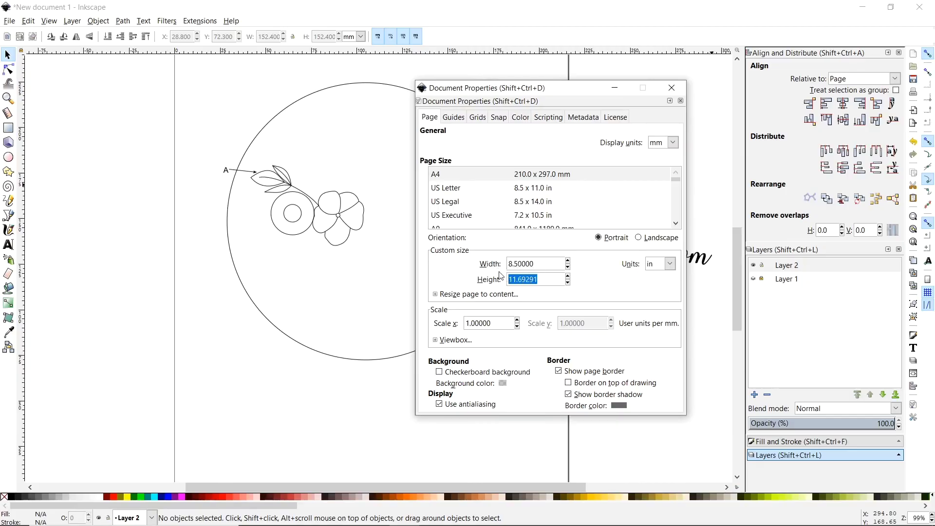
{"action": "type", "text": "11"}
{"action": "key", "text": "Return"}
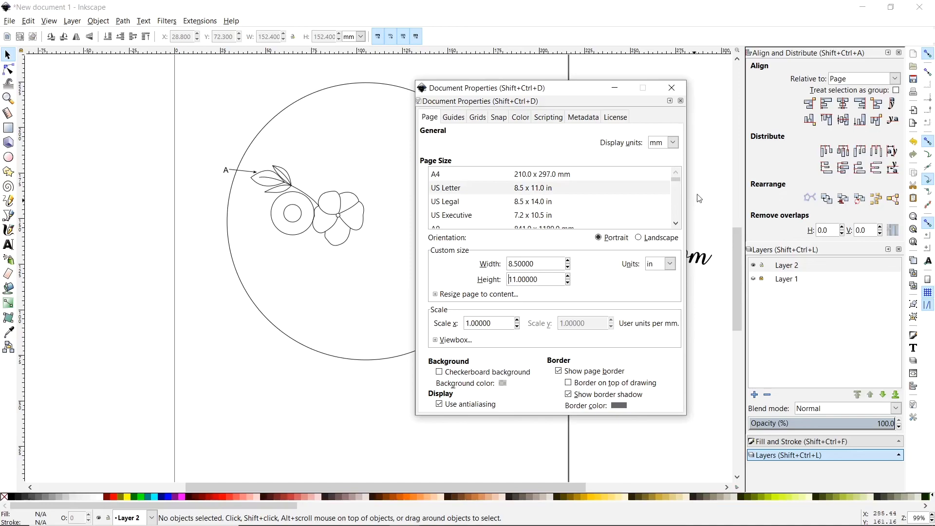
{"action": "left_click", "coordinate": [672, 87]}
{"action": "scroll", "coordinate": [550, 246], "scroll_direction": "up", "scroll_amount": 5}
{"action": "scroll", "coordinate": [531, 233], "scroll_direction": "up", "scroll_amount": 2}
{"action": "scroll", "coordinate": [389, 487], "scroll_direction": "down", "scroll_amount": 1}
{"action": "scroll", "coordinate": [503, 411], "scroll_direction": "down", "scroll_amount": 13}
{"action": "scroll", "coordinate": [426, 347], "scroll_direction": "up", "scroll_amount": 11}
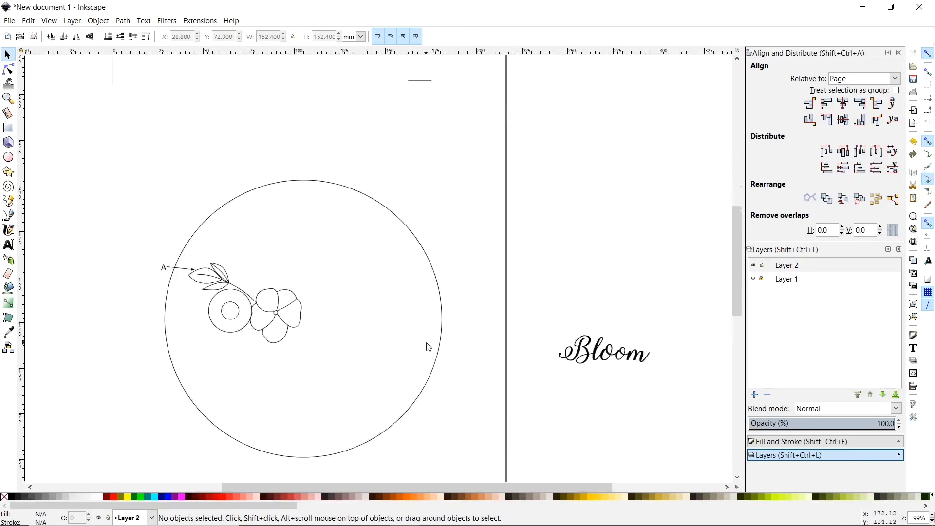
Save the document to the Desktop as an Inkscape SVG file named flowers
{"action": "scroll", "coordinate": [429, 346], "scroll_direction": "up", "scroll_amount": 1}
{"action": "scroll", "coordinate": [432, 307], "scroll_direction": "down", "scroll_amount": 3}
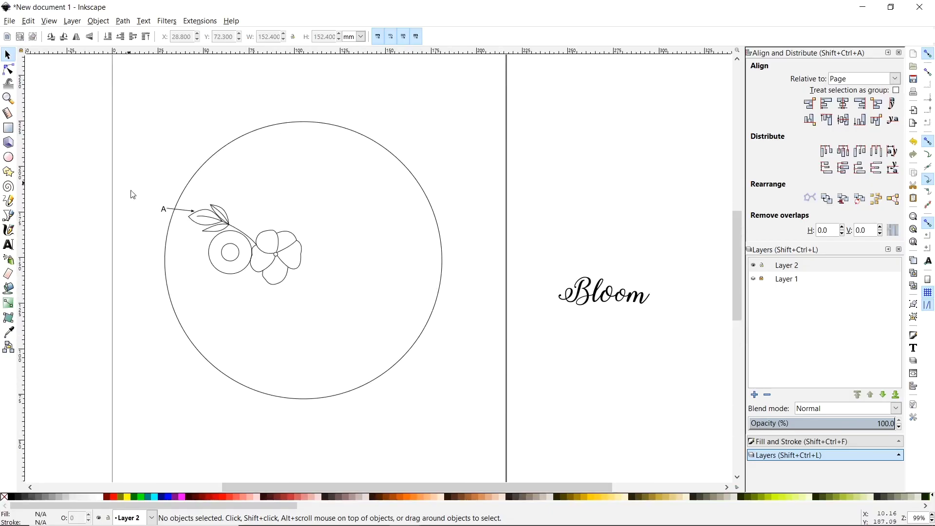
{"action": "left_click", "coordinate": [10, 22]}
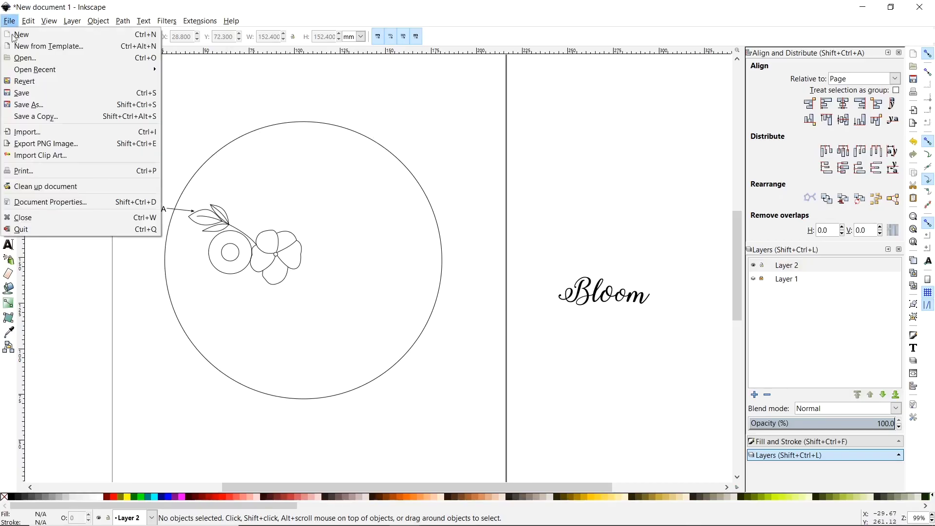
{"action": "left_click", "coordinate": [26, 94]}
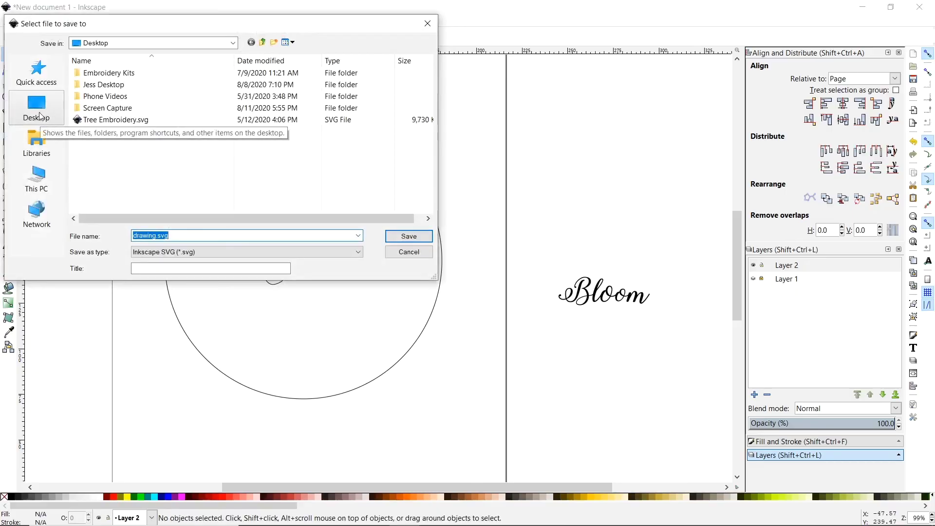
{"action": "type", "text": "flowers"}
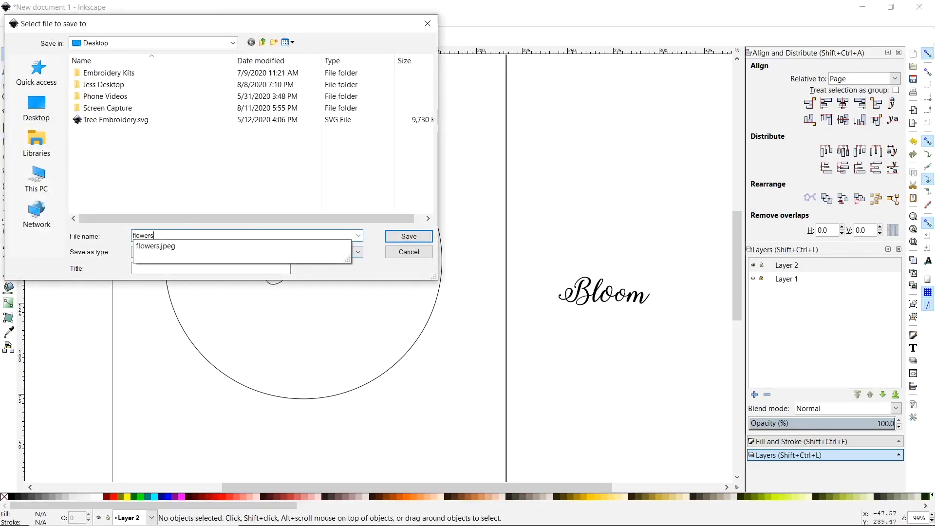
{"action": "left_click", "coordinate": [123, 237]}
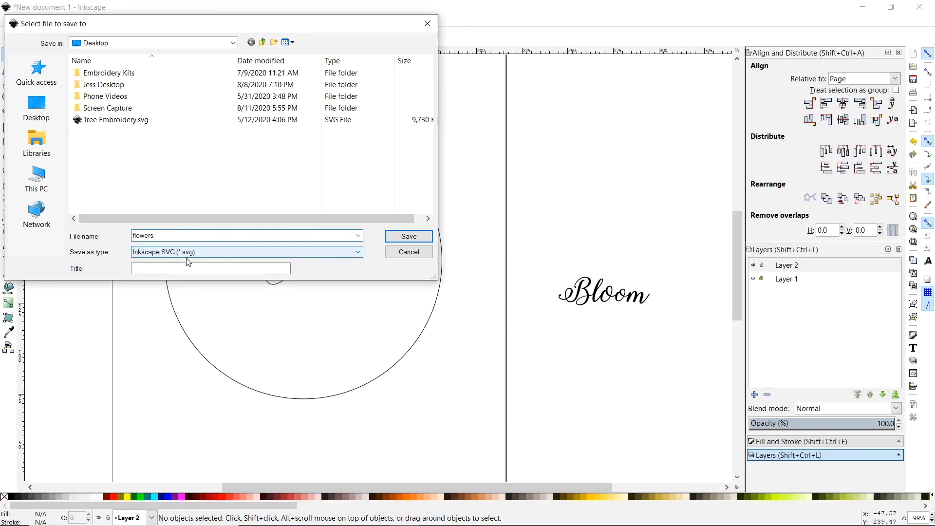
{"action": "left_click", "coordinate": [409, 236]}
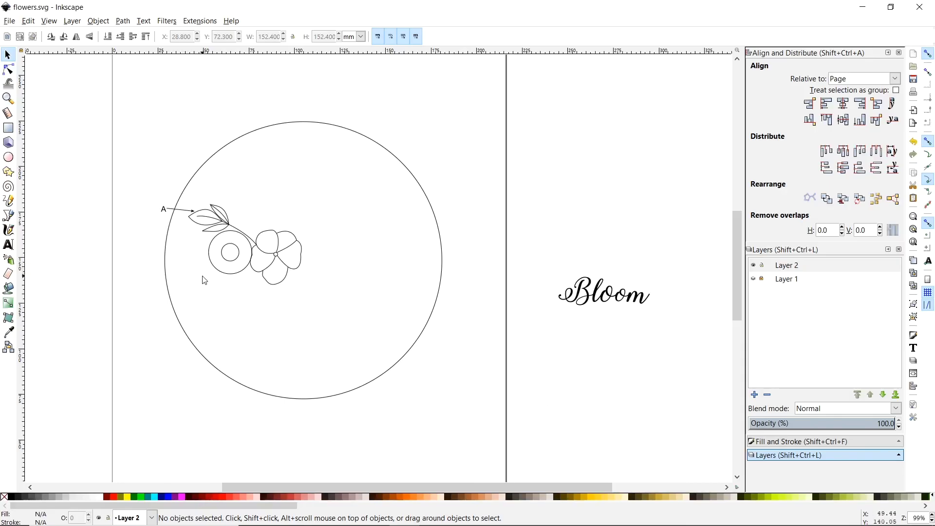
Save the drawing to the Desktop as flowers.pdf in Portable Document Format, with embedded fonts and the document's page size
{"action": "left_click", "coordinate": [9, 21]}
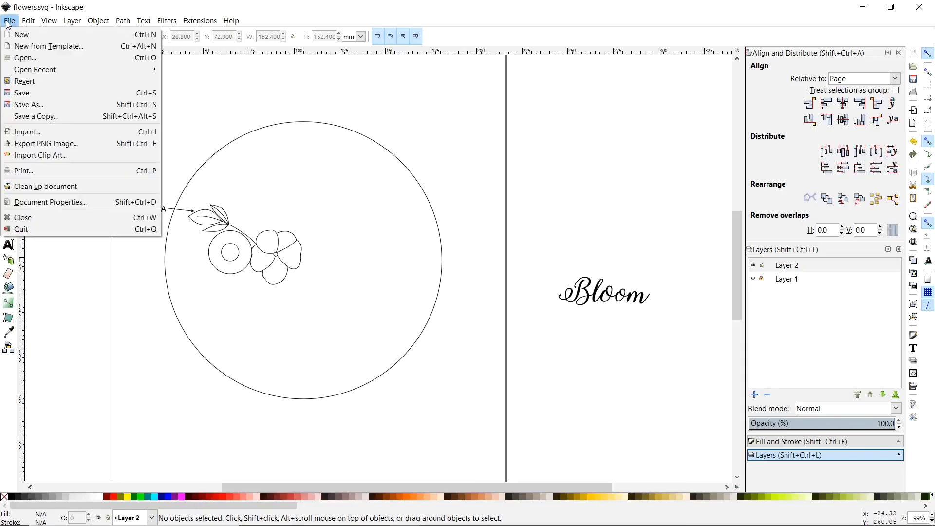
{"action": "left_click", "coordinate": [36, 106]}
{"action": "left_click", "coordinate": [216, 251]}
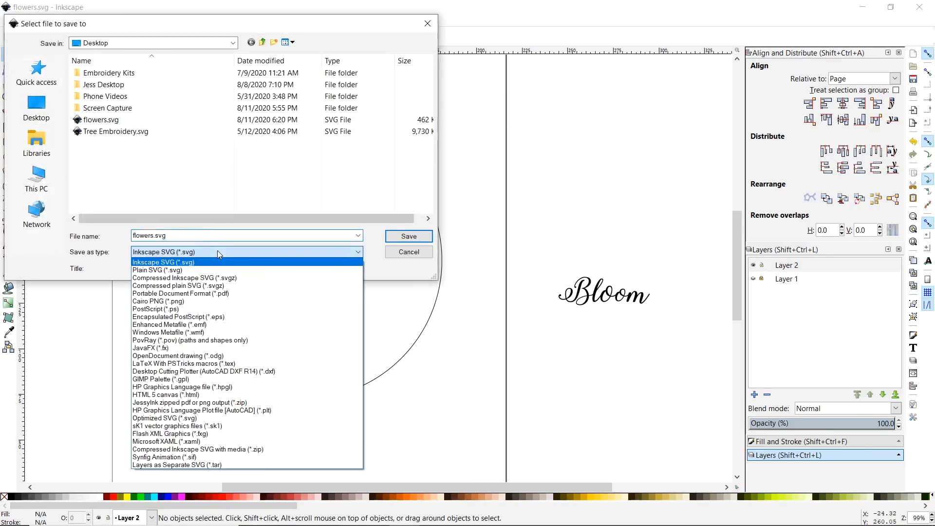
{"action": "left_click", "coordinate": [208, 294]}
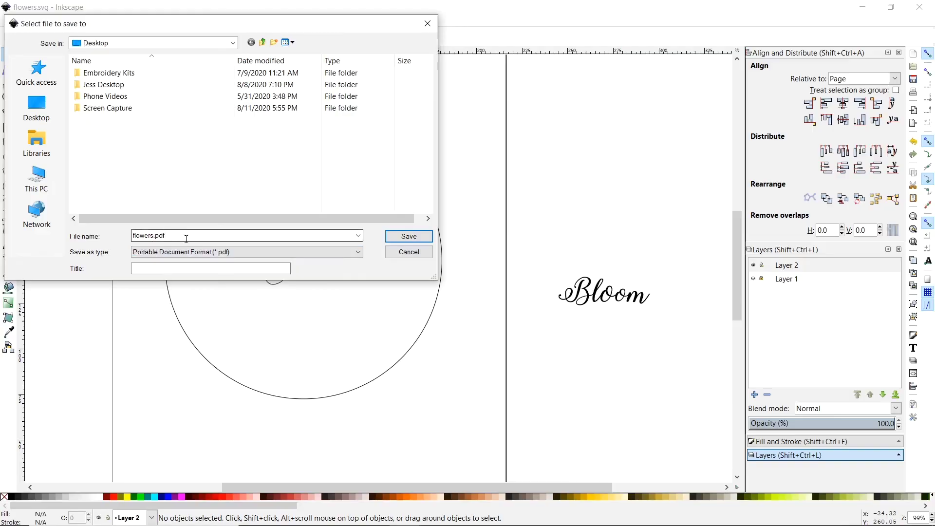
{"action": "left_click", "coordinate": [410, 237]}
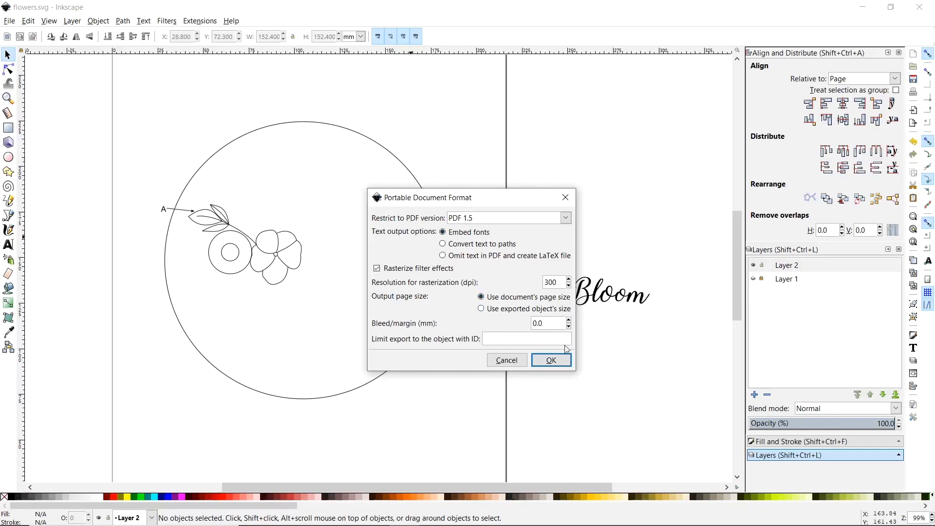
{"action": "left_click", "coordinate": [559, 362]}
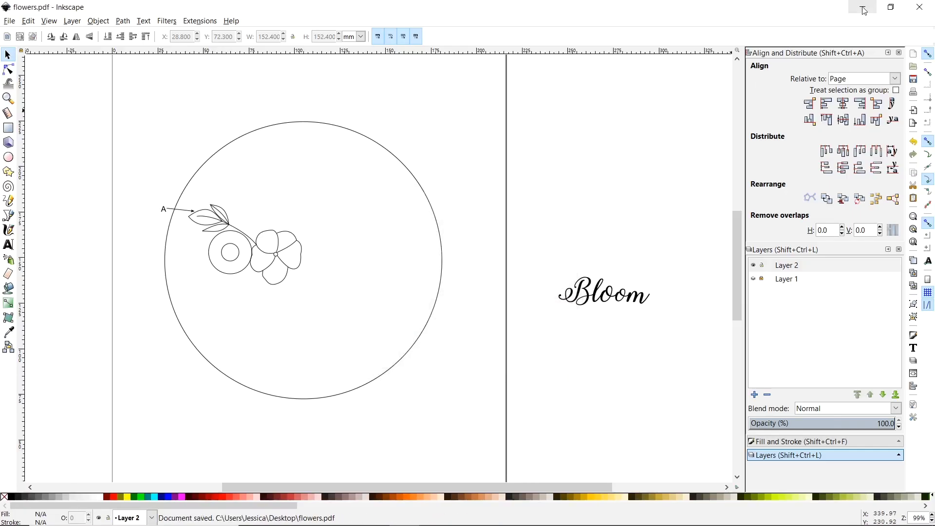
Open flowers.pdf from the desktop in Adobe Acrobat Reader, look over the whole page, and close it
{"action": "left_click", "coordinate": [864, 8]}
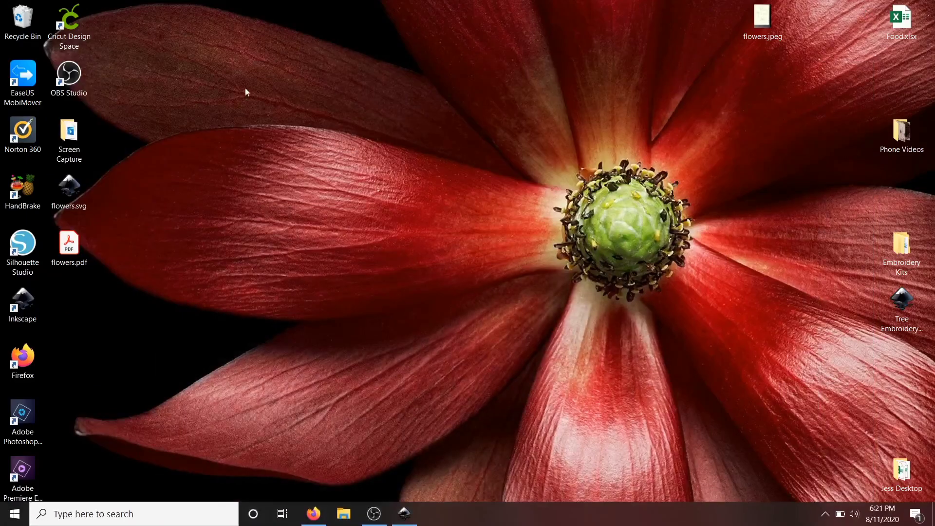
{"action": "double_click", "coordinate": [68, 246]}
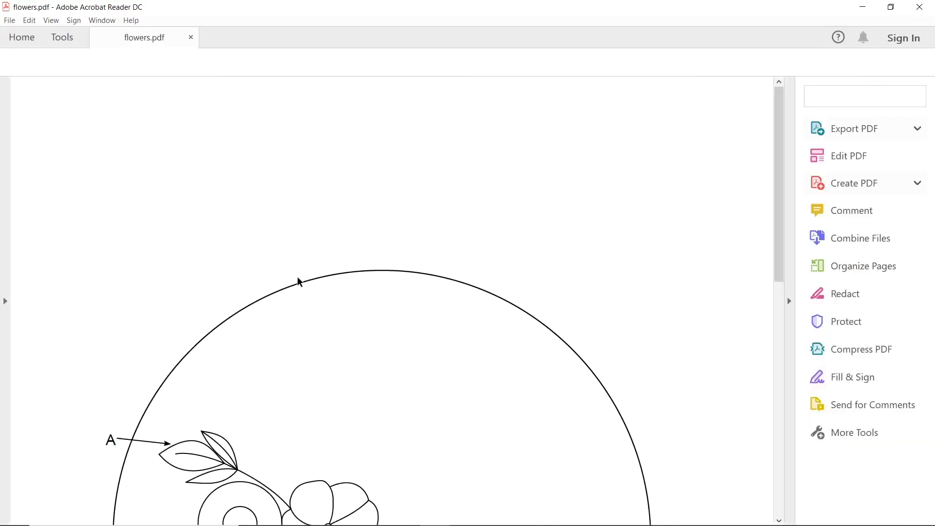
{"action": "scroll", "coordinate": [429, 277], "scroll_direction": "down", "scroll_amount": 12}
{"action": "scroll", "coordinate": [436, 270], "scroll_direction": "up", "scroll_amount": 6}
{"action": "key", "text": "alt+F4"}
Delete flowers.pdf from the desktop and switch back to Inkscape
{"action": "left_click_drag", "start_coordinate": [69, 245], "coordinate": [22, 20]}
{"action": "mouse_move", "coordinate": [312, 522]}
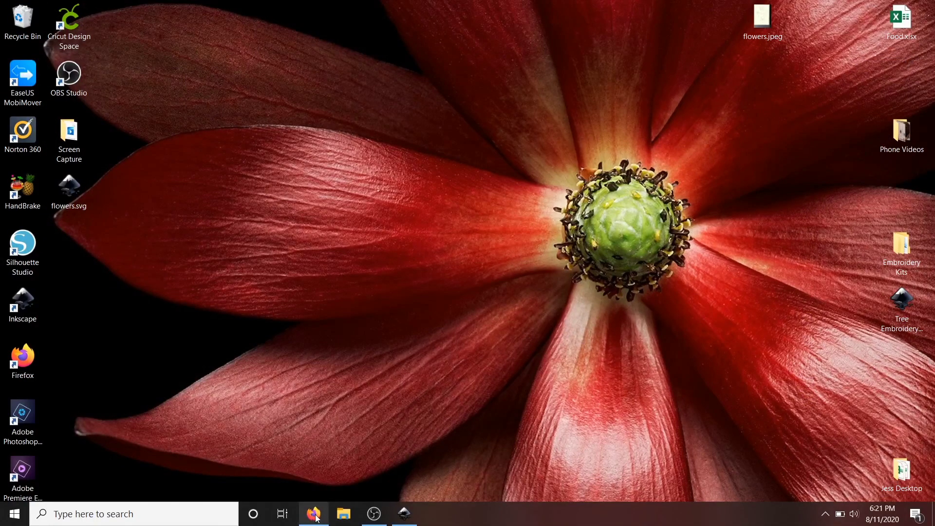
{"action": "left_click", "coordinate": [405, 517]}
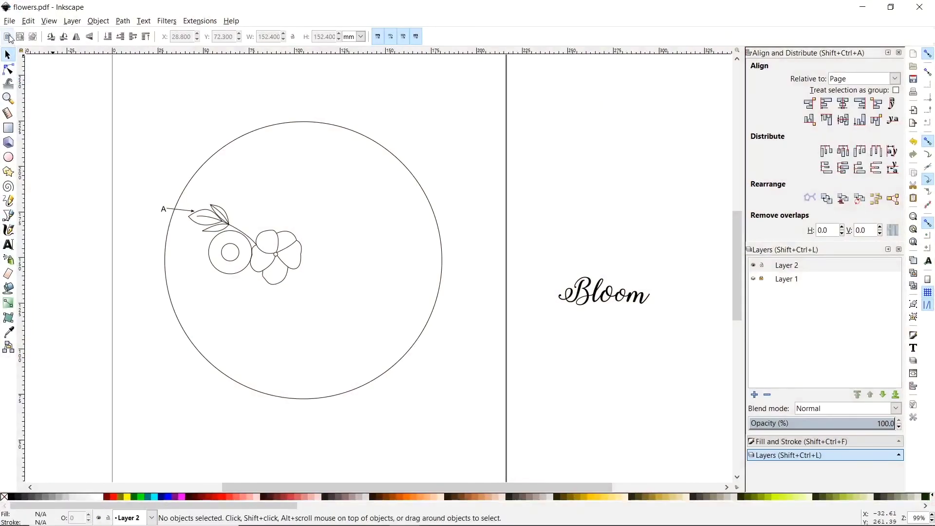
{"action": "left_click", "coordinate": [11, 22]}
{"action": "left_click", "coordinate": [65, 171]}
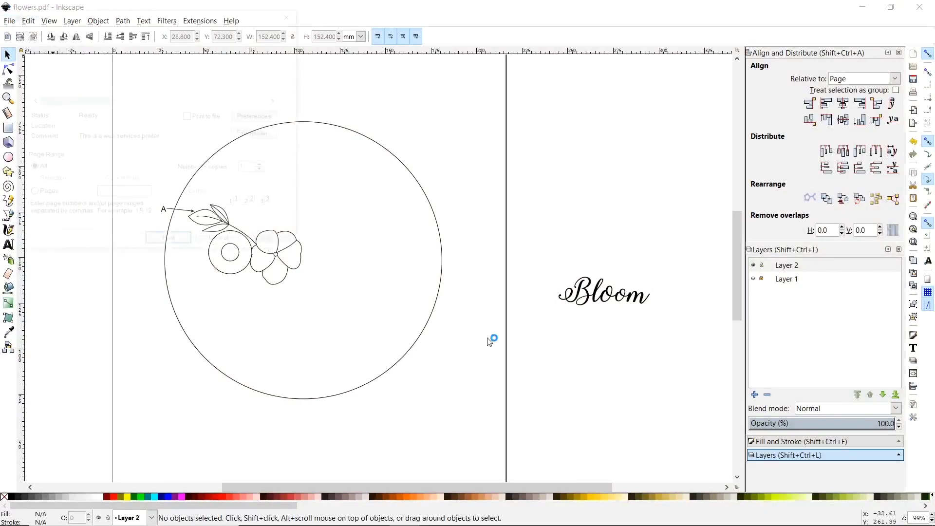
{"action": "left_click", "coordinate": [232, 246]}
Move the "Bloom" lettering farther from the page, to about X 278.5 mm, Y 157.8 mm
{"action": "scroll", "coordinate": [523, 329], "scroll_direction": "down", "scroll_amount": 5}
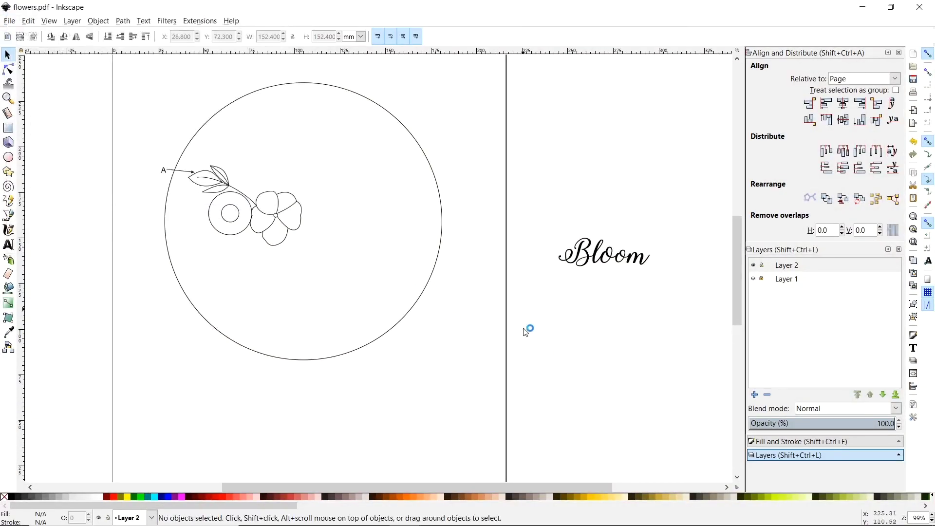
{"action": "scroll", "coordinate": [526, 331], "scroll_direction": "up", "scroll_amount": 4}
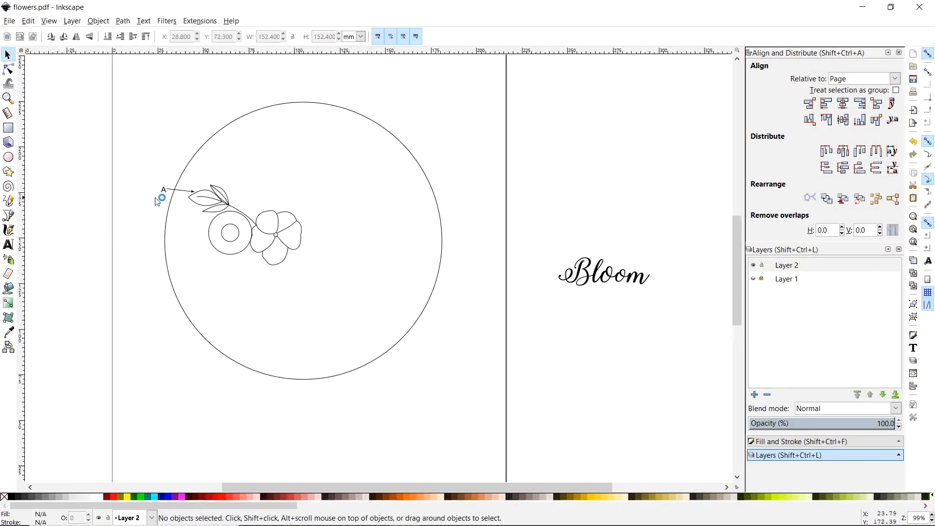
{"action": "scroll", "coordinate": [446, 296], "scroll_direction": "up", "scroll_amount": 4}
{"action": "scroll", "coordinate": [447, 295], "scroll_direction": "down", "scroll_amount": 6}
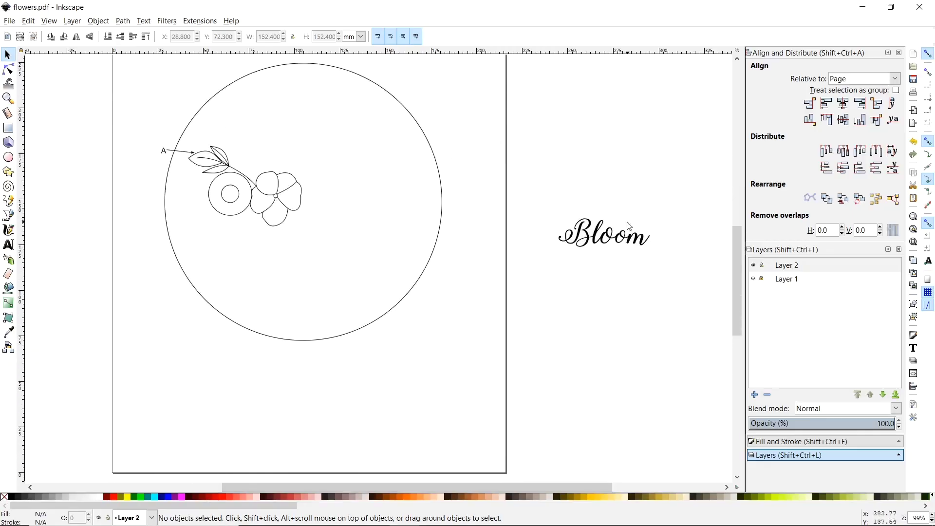
{"action": "left_click", "coordinate": [649, 241]}
{"action": "left_click_drag", "start_coordinate": [648, 241], "coordinate": [707, 178]}
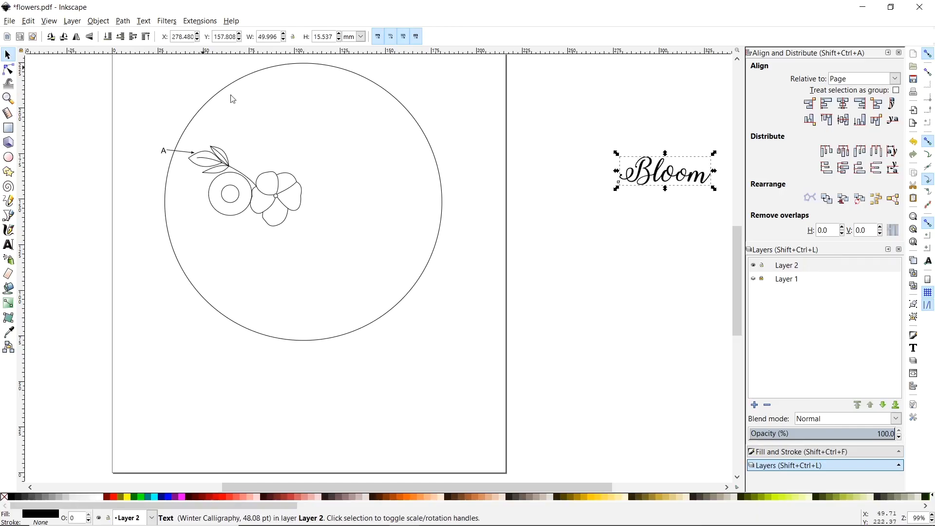
{"action": "scroll", "coordinate": [526, 296], "scroll_direction": "up", "scroll_amount": 4}
{"action": "scroll", "coordinate": [658, 357], "scroll_direction": "down", "scroll_amount": 3}
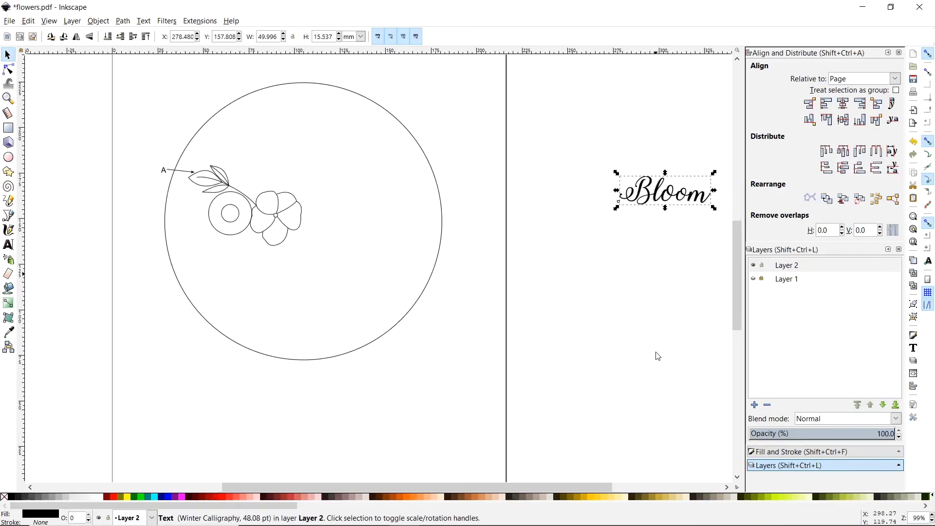
{"action": "scroll", "coordinate": [585, 333], "scroll_direction": "up", "scroll_amount": 4}
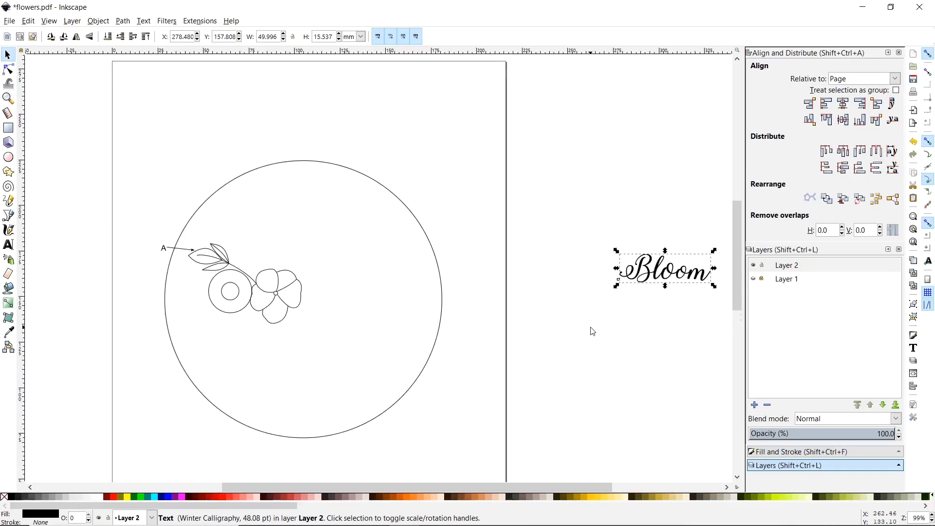